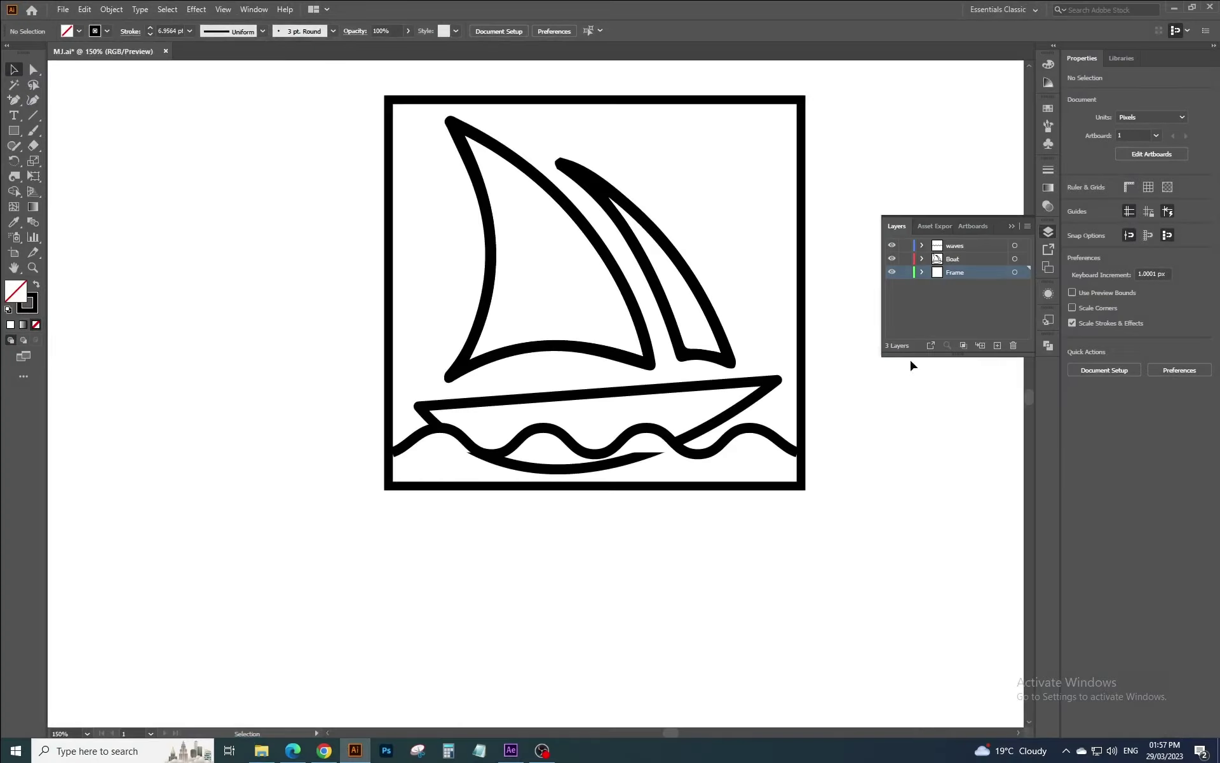
# - Hide the Frame and waves layers to inspect the boat alone, then show both again
pyautogui.click(676, 261)
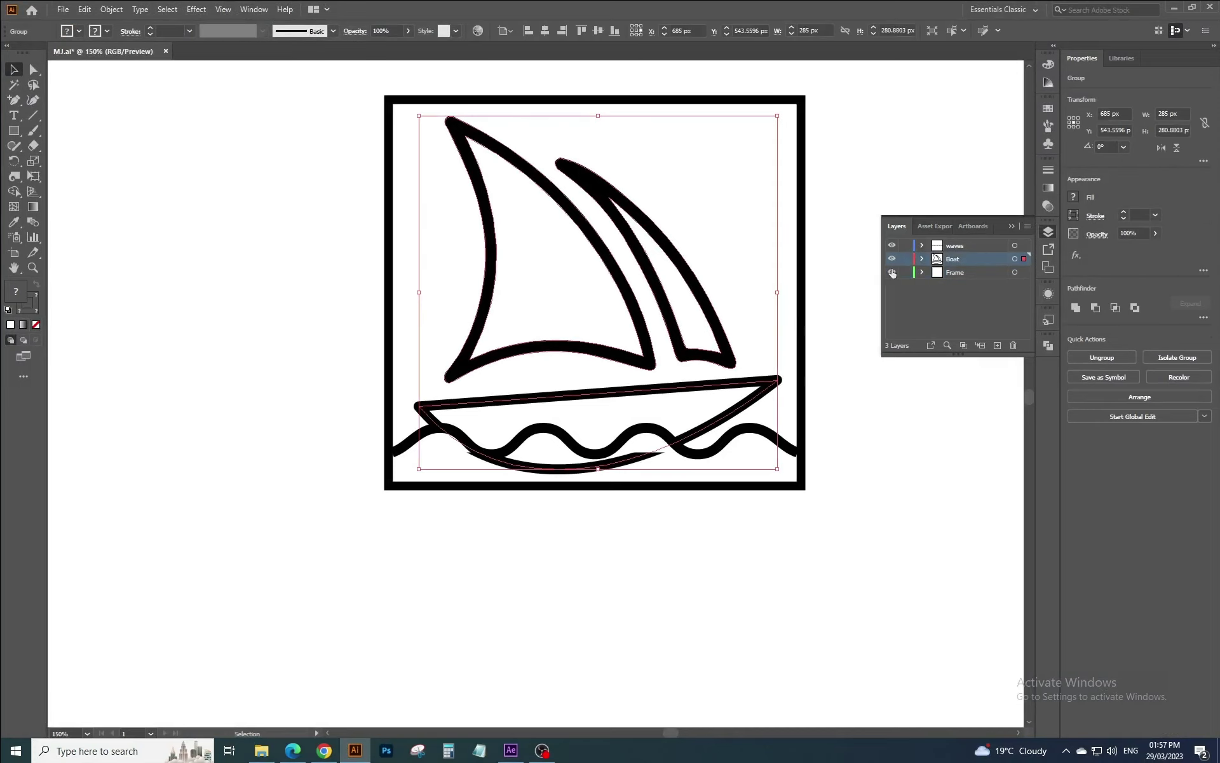
pyautogui.click(891, 272)
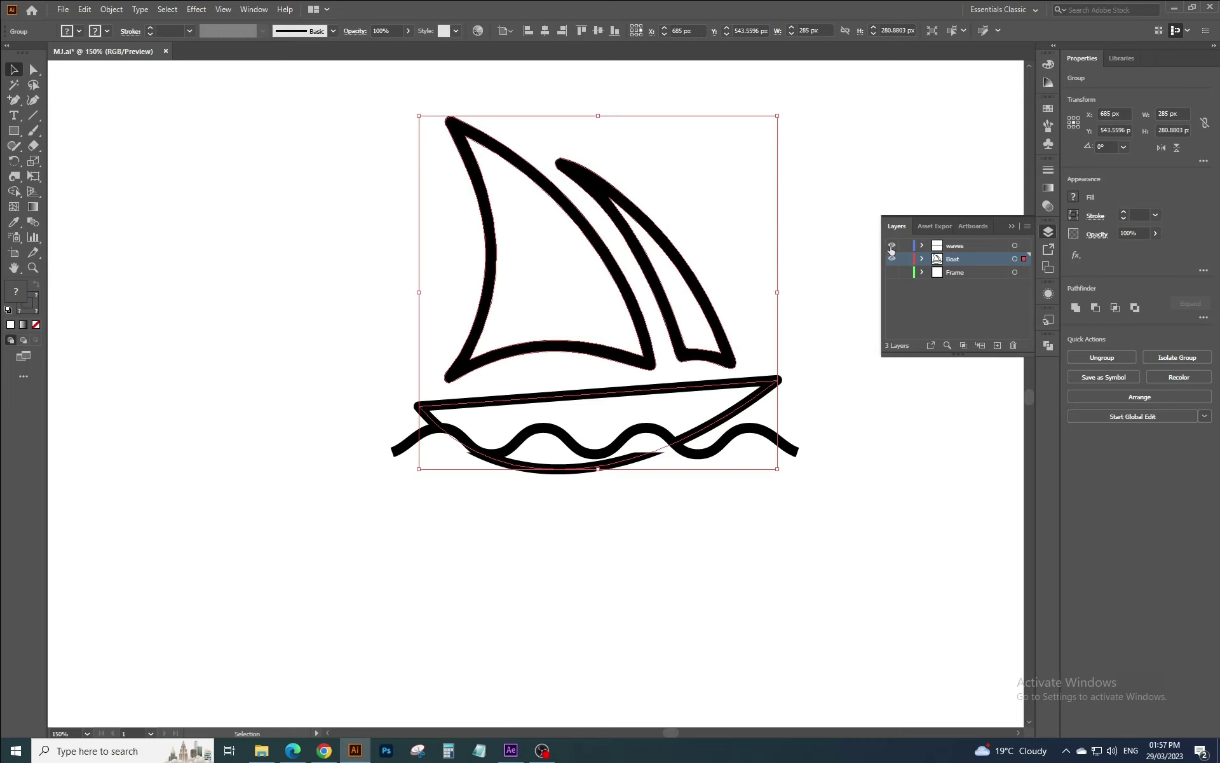
pyautogui.click(892, 245)
pyautogui.click(851, 350)
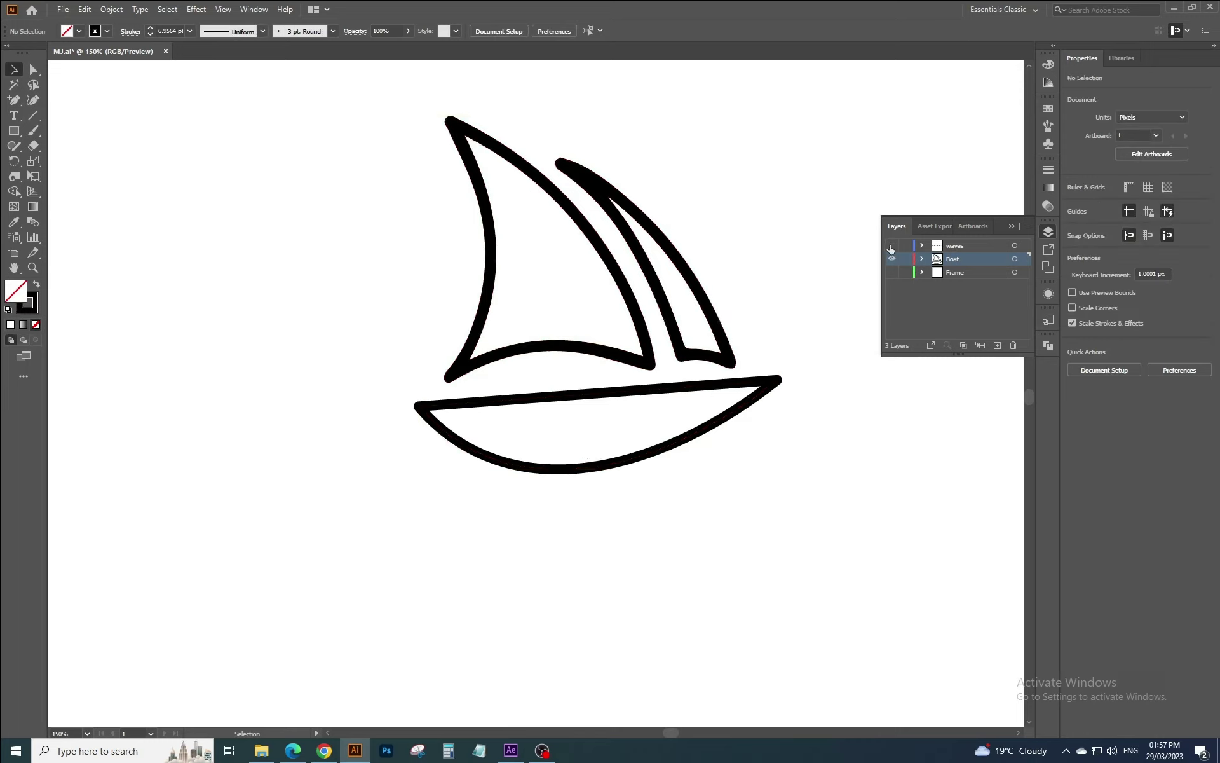
pyautogui.click(891, 245)
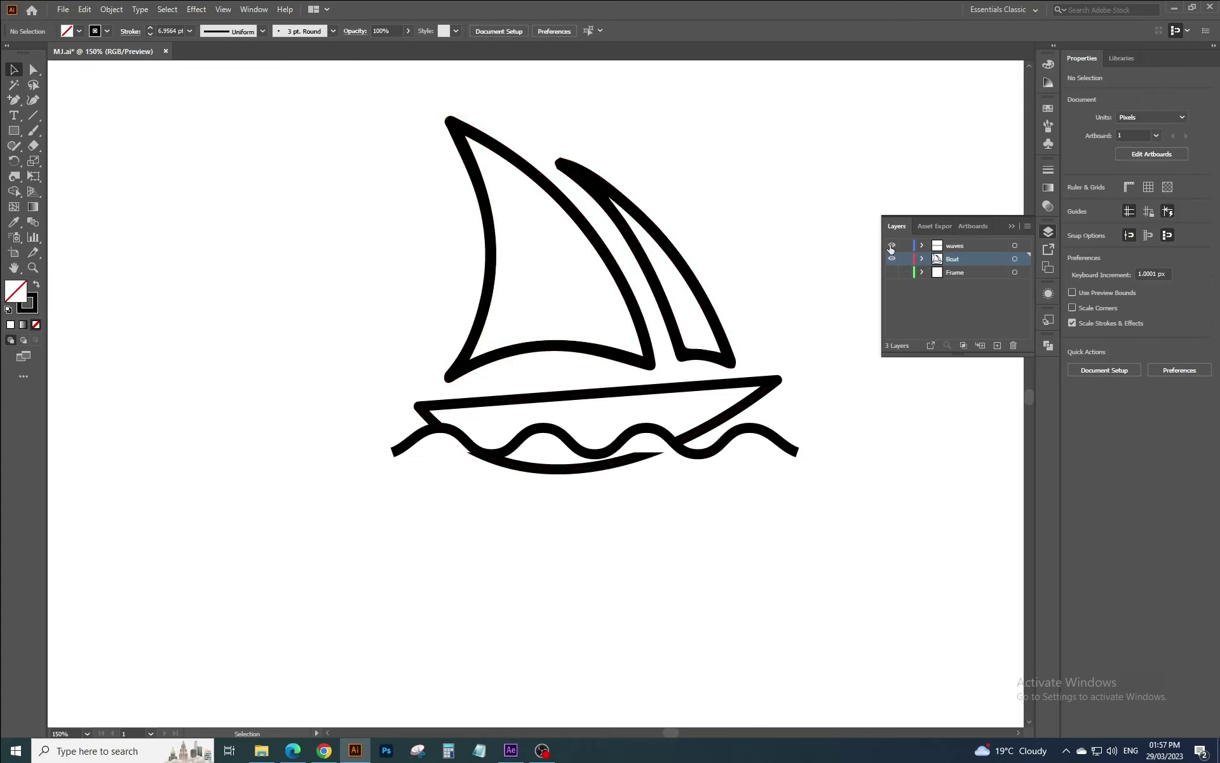
pyautogui.click(891, 272)
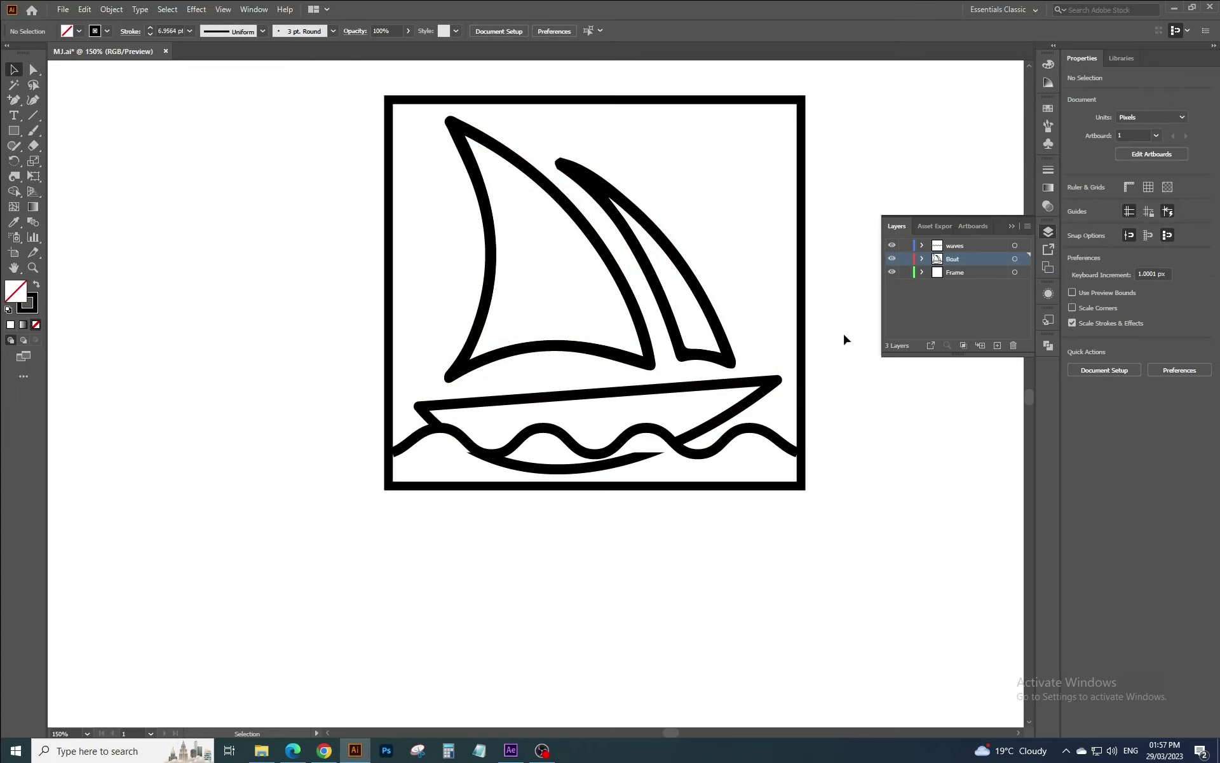
# - Save MJ.ai and switch over to After Effects
pyautogui.press('ctrl')
pyautogui.hotkey('ctrl', 's')
pyautogui.click(512, 750)
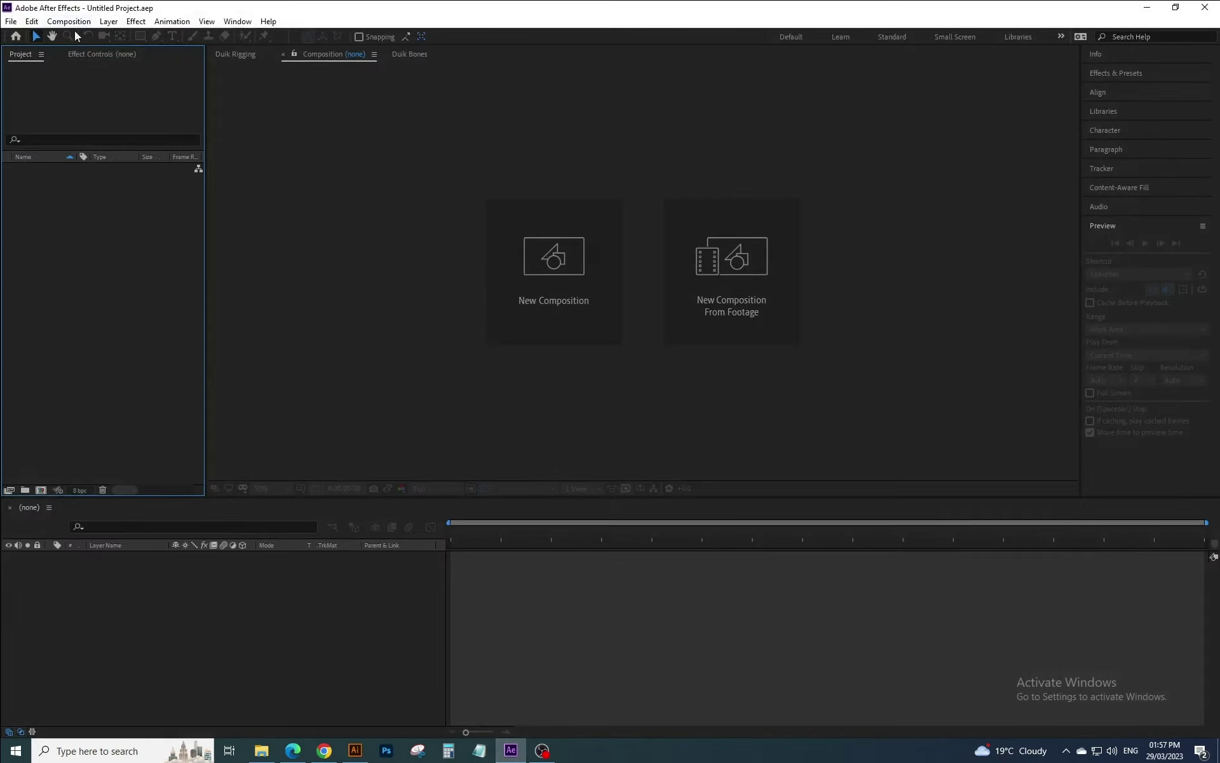
# - Import MJ.ai into the project with Import Kind set to Composition
pyautogui.doubleClick(34, 194)
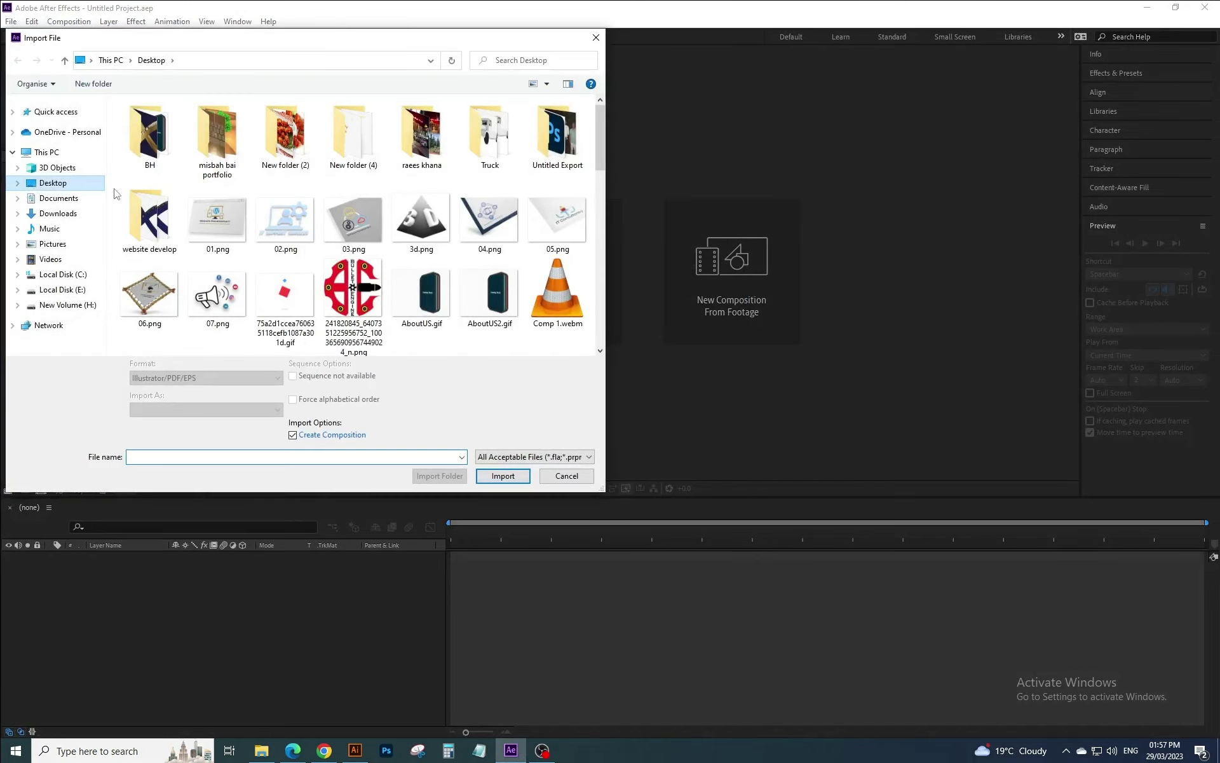
pyautogui.scroll(-5, 422, 219)
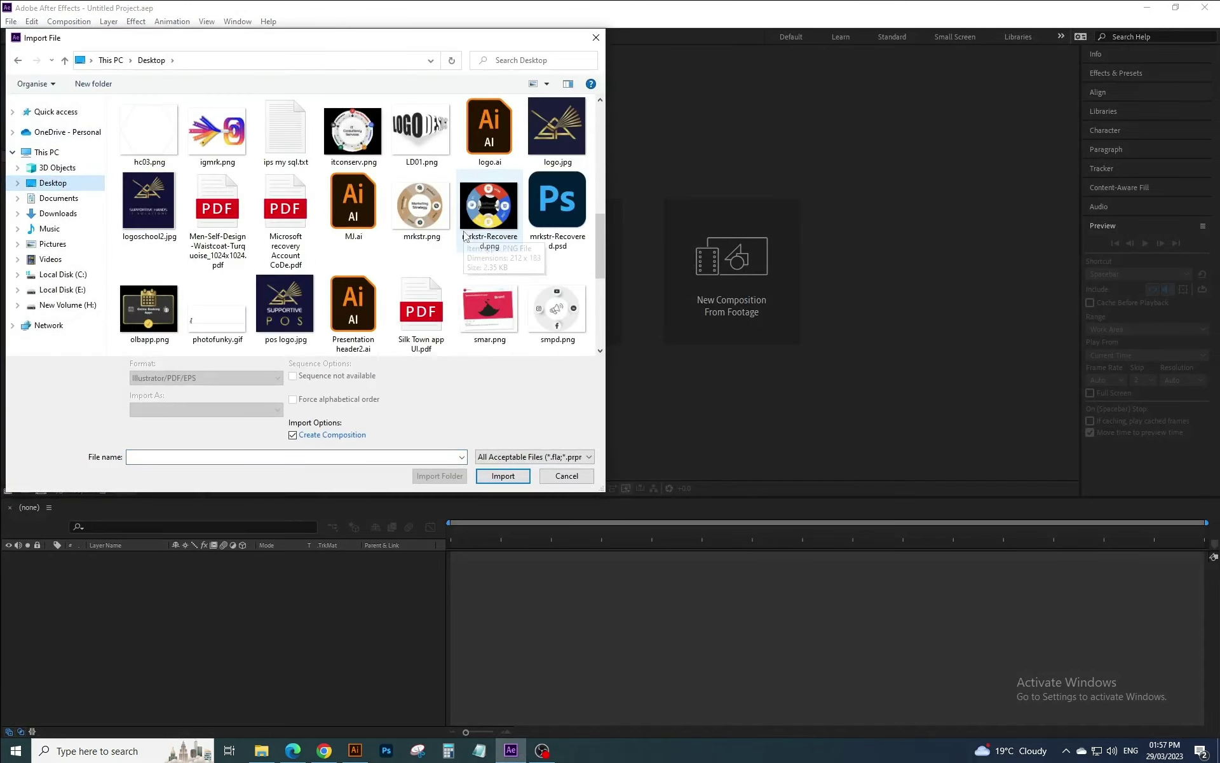
pyautogui.doubleClick(353, 217)
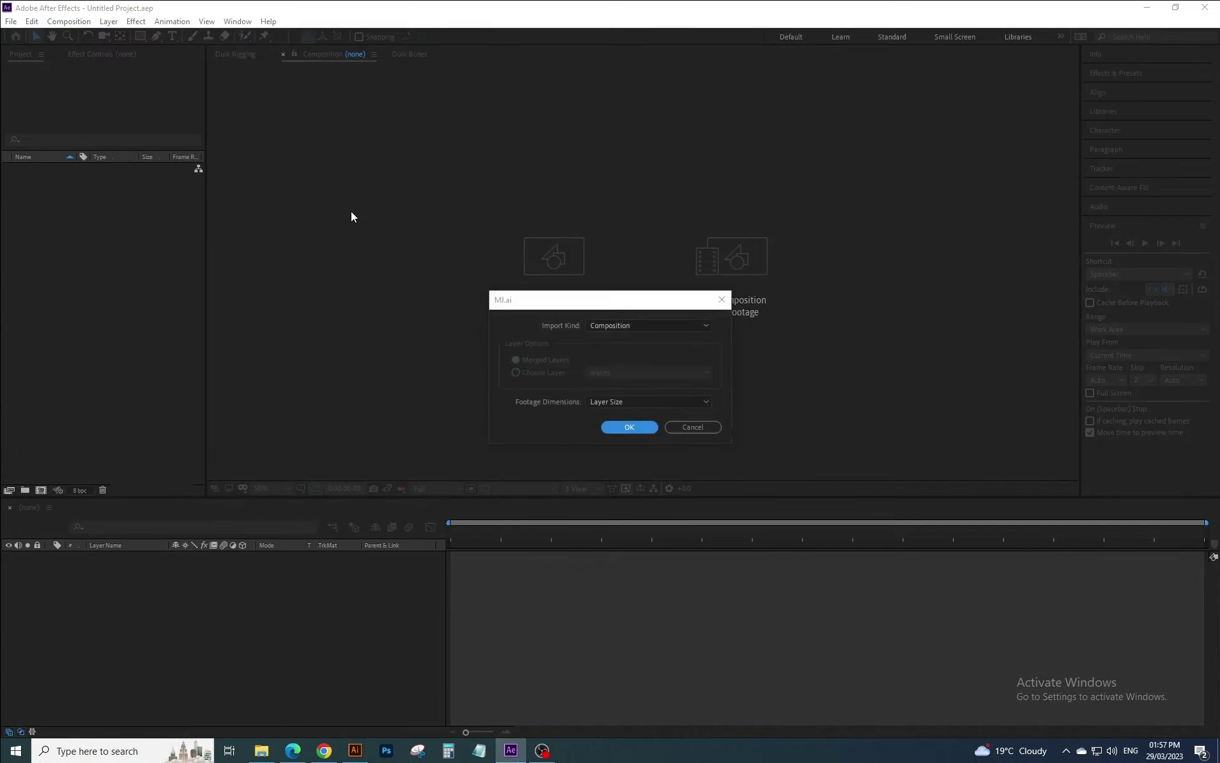
pyautogui.click(630, 327)
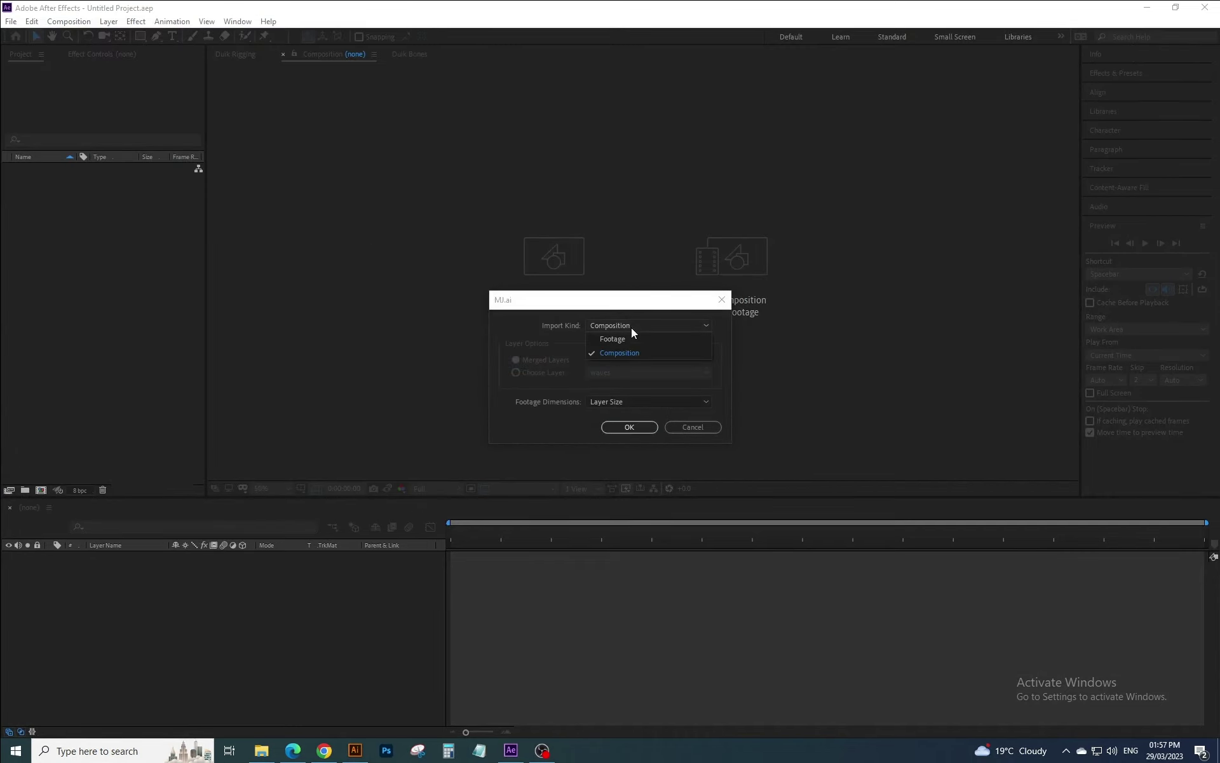
pyautogui.click(631, 327)
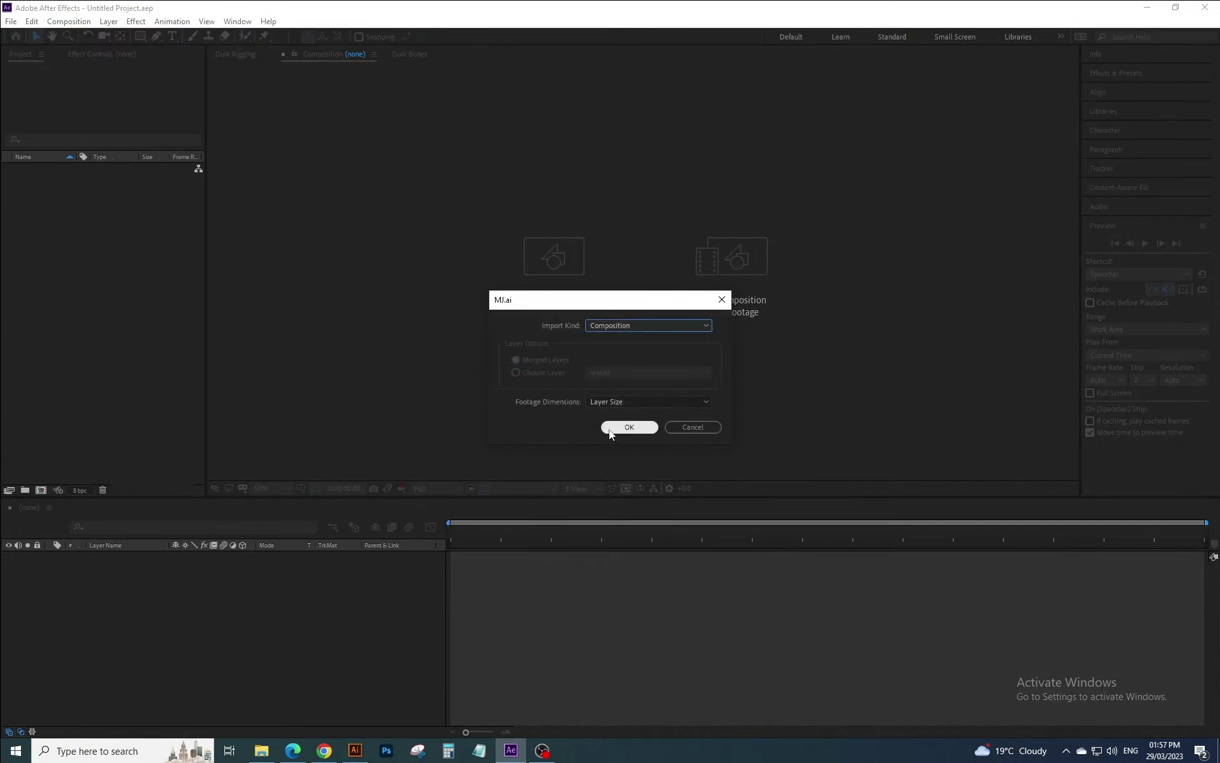
pyautogui.click(629, 426)
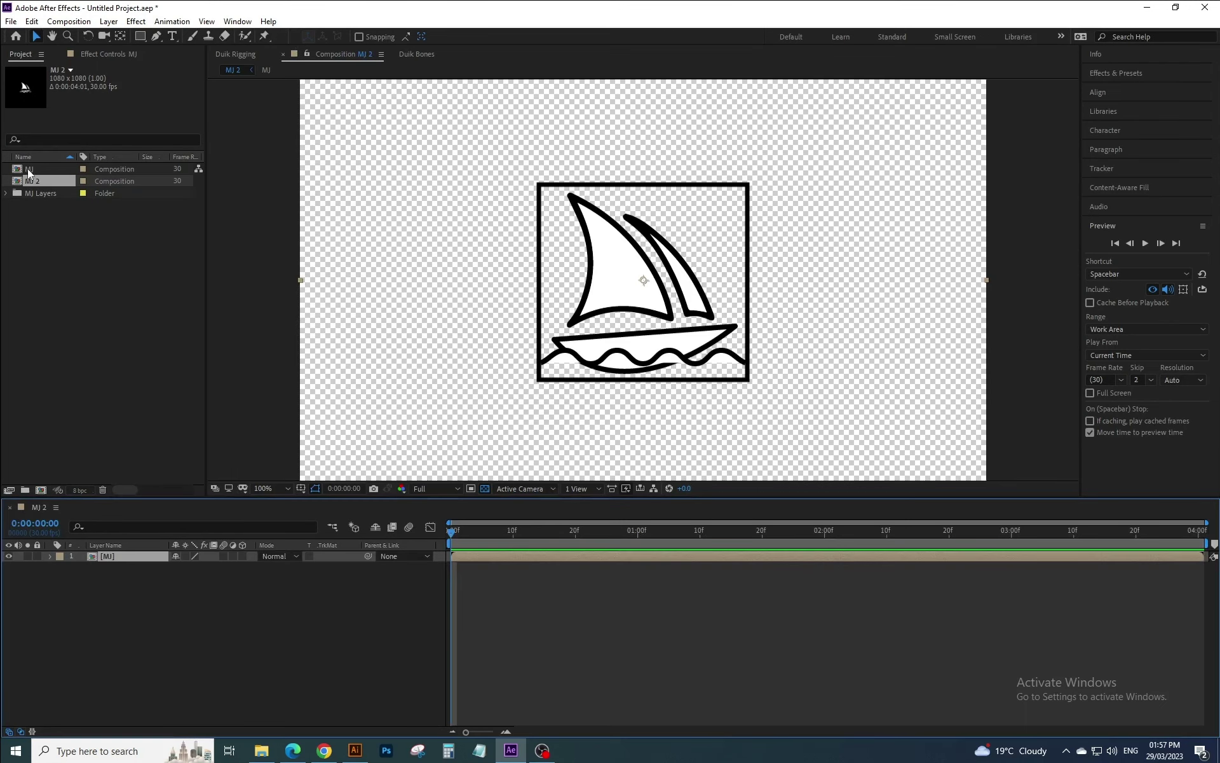
# - Open the MJ composition, select its Frame layer, and check the frame rectangle's size in Illustrator
pyautogui.doubleClick(28, 169)
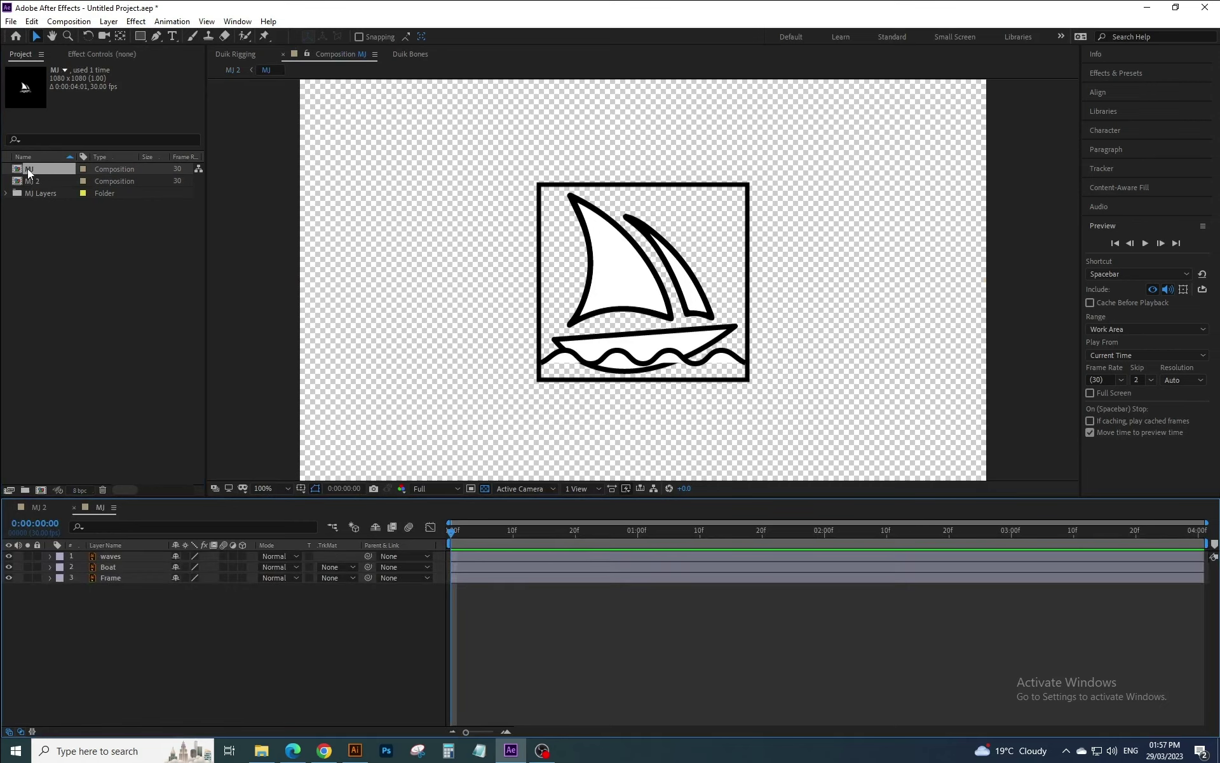
pyautogui.click(109, 577)
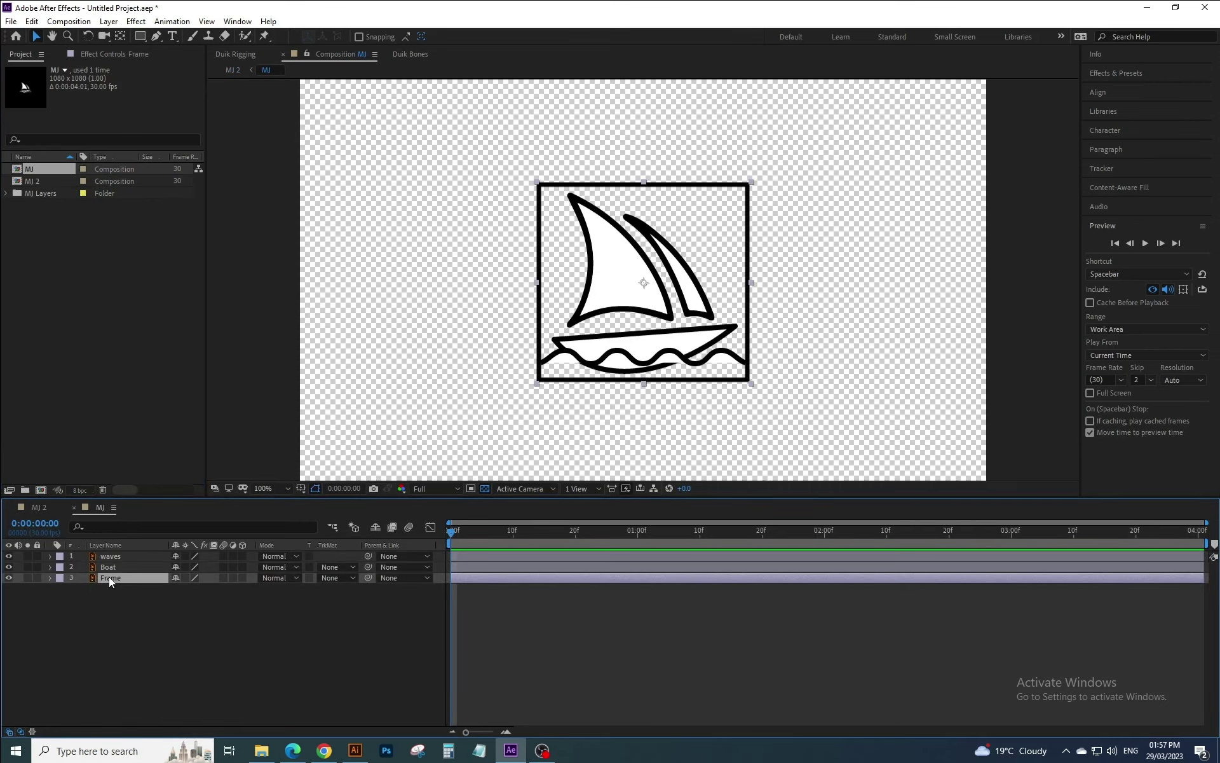
pyautogui.click(355, 750)
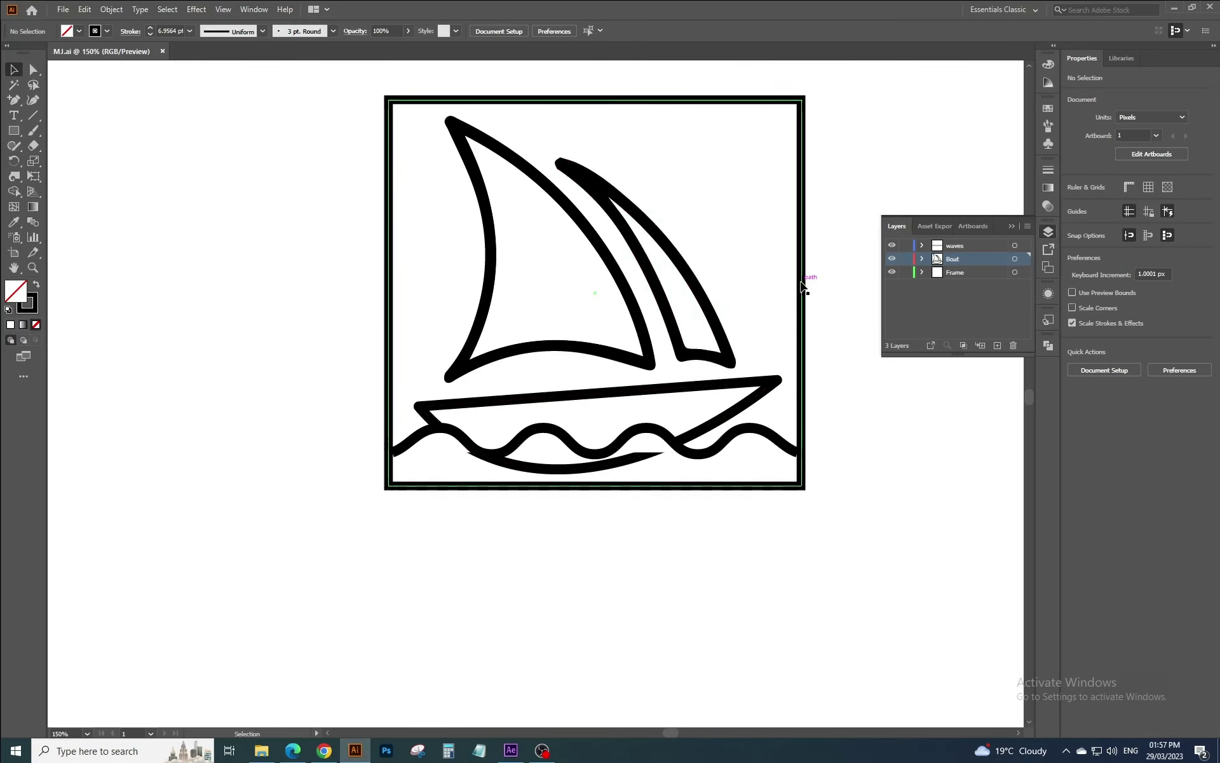
pyautogui.click(802, 276)
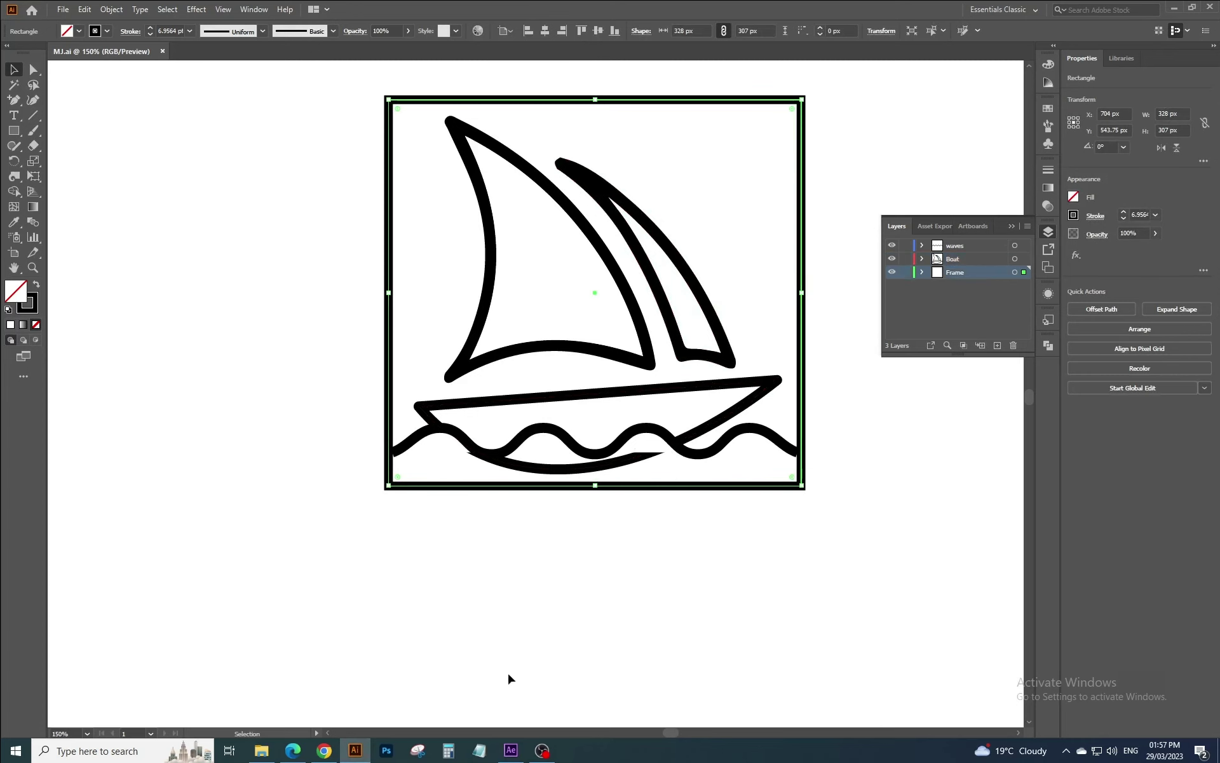
pyautogui.click(511, 750)
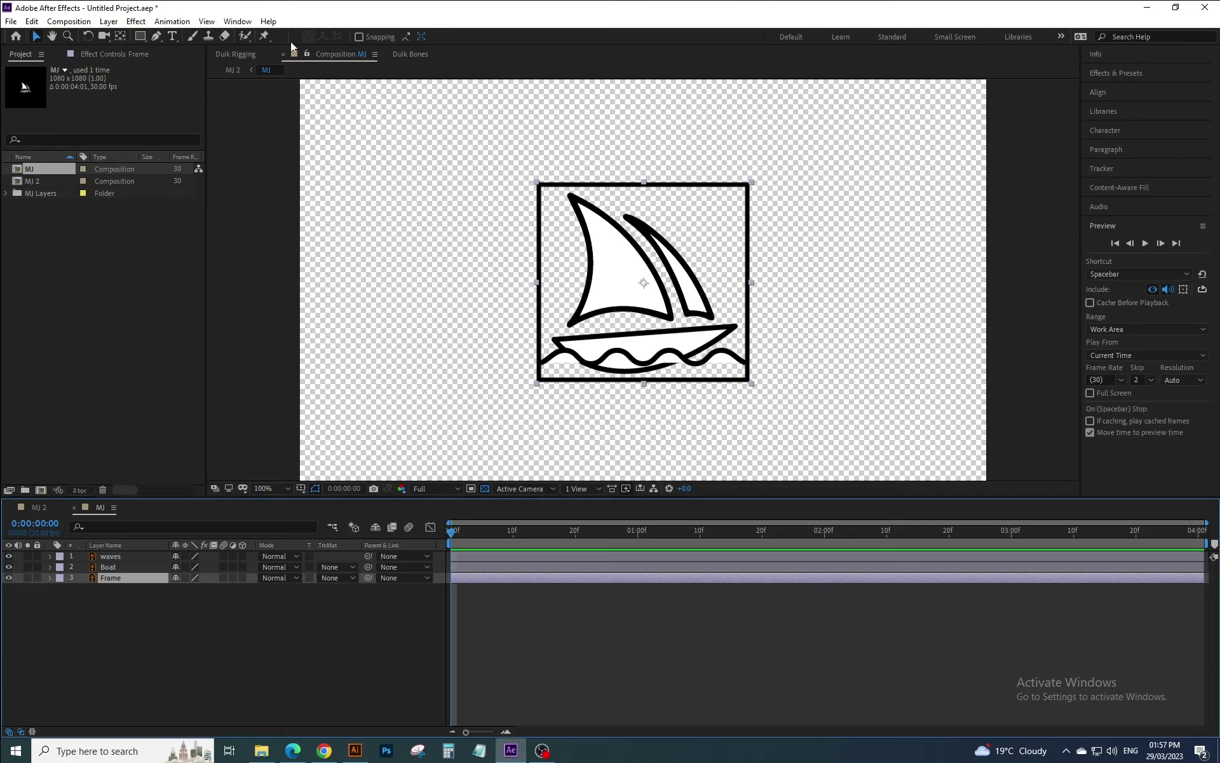
# - Set the MJ composition size to 328 x 307 px in Composition Settings
pyautogui.click(72, 22)
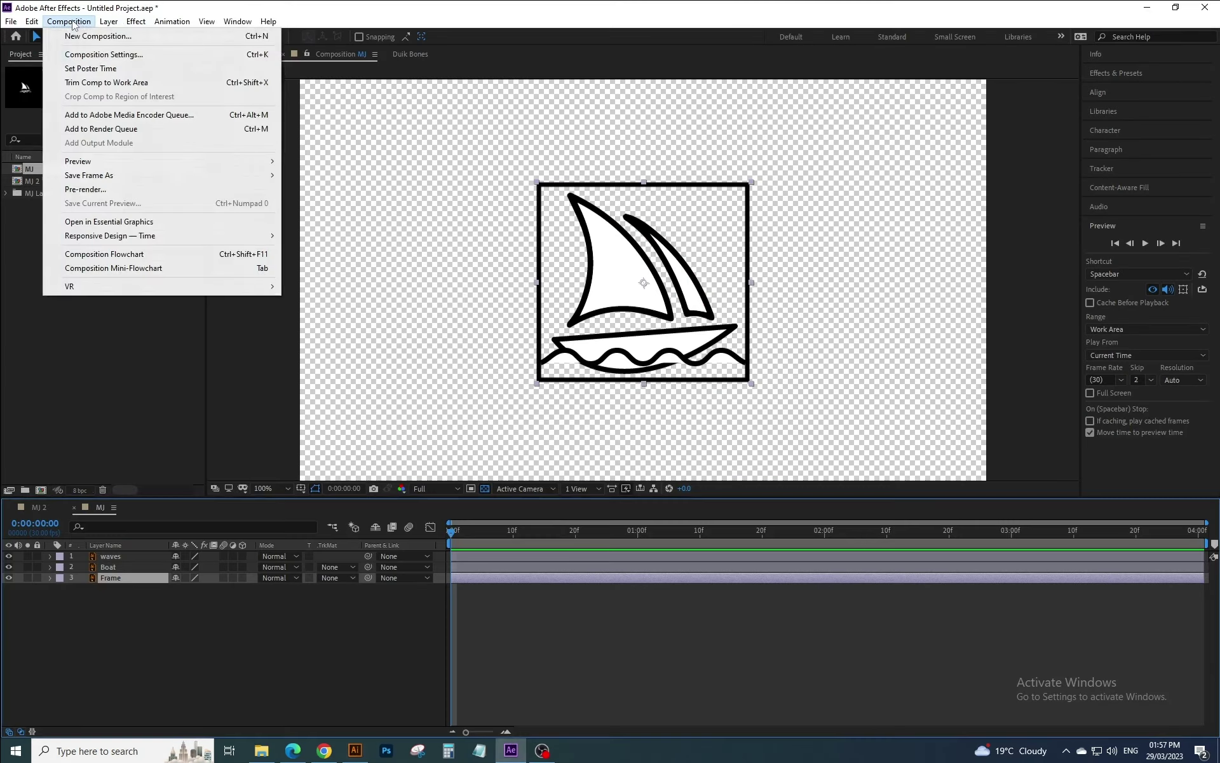
pyautogui.click(96, 56)
pyautogui.click(863, 285)
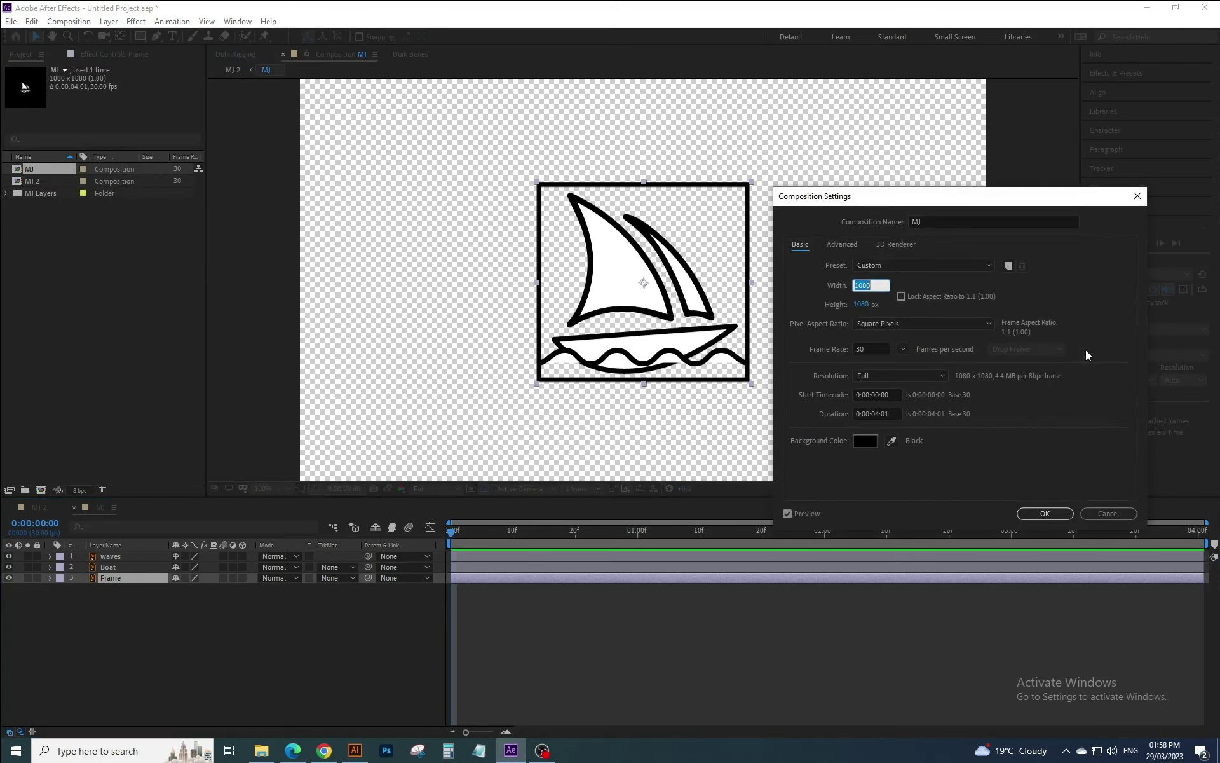
pyautogui.write('328')
pyautogui.press('Tab')
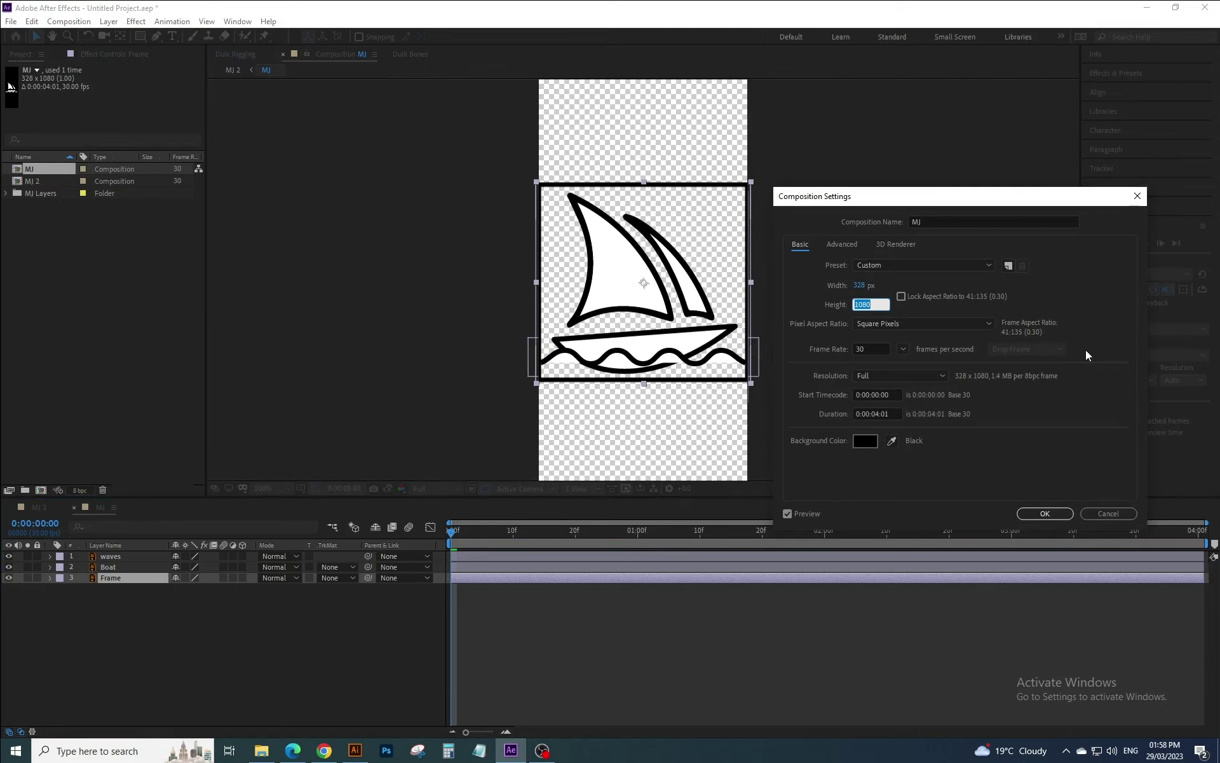
pyautogui.write('307')
pyautogui.press('Return')
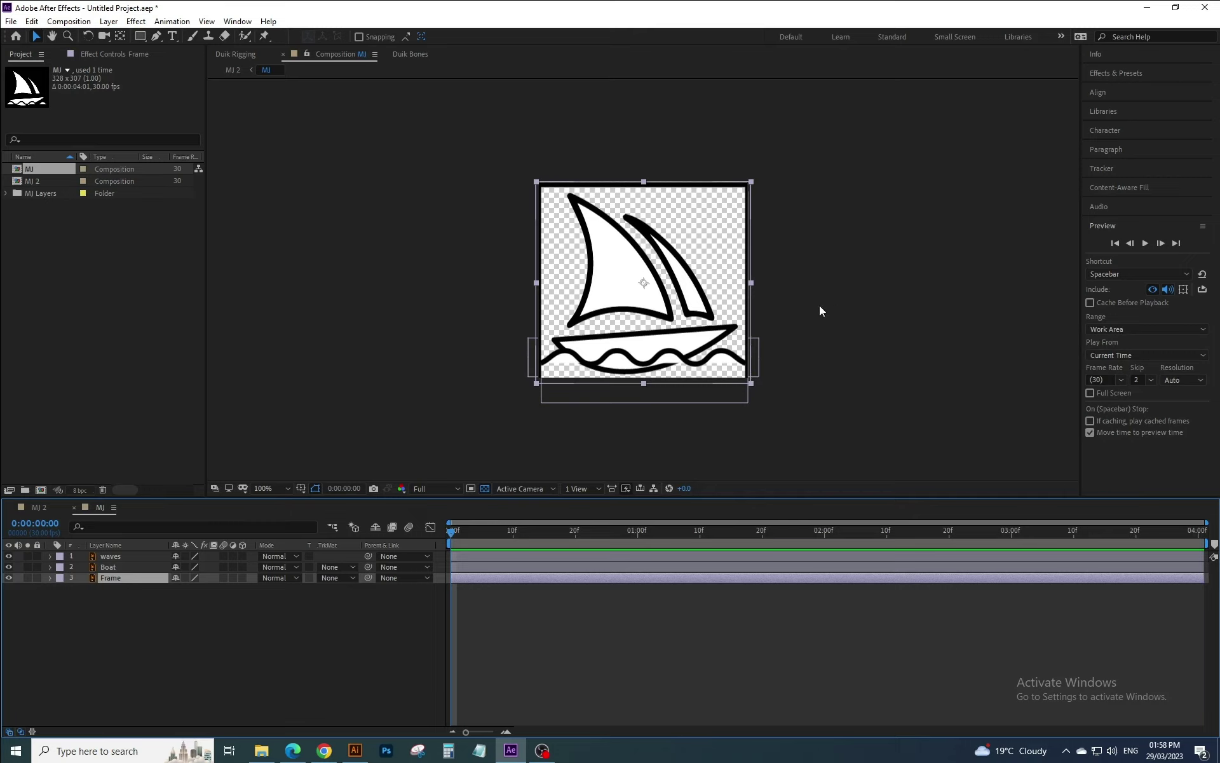
# - Deselect the Frame layer and pick the Rectangle tool
pyautogui.click(840, 303)
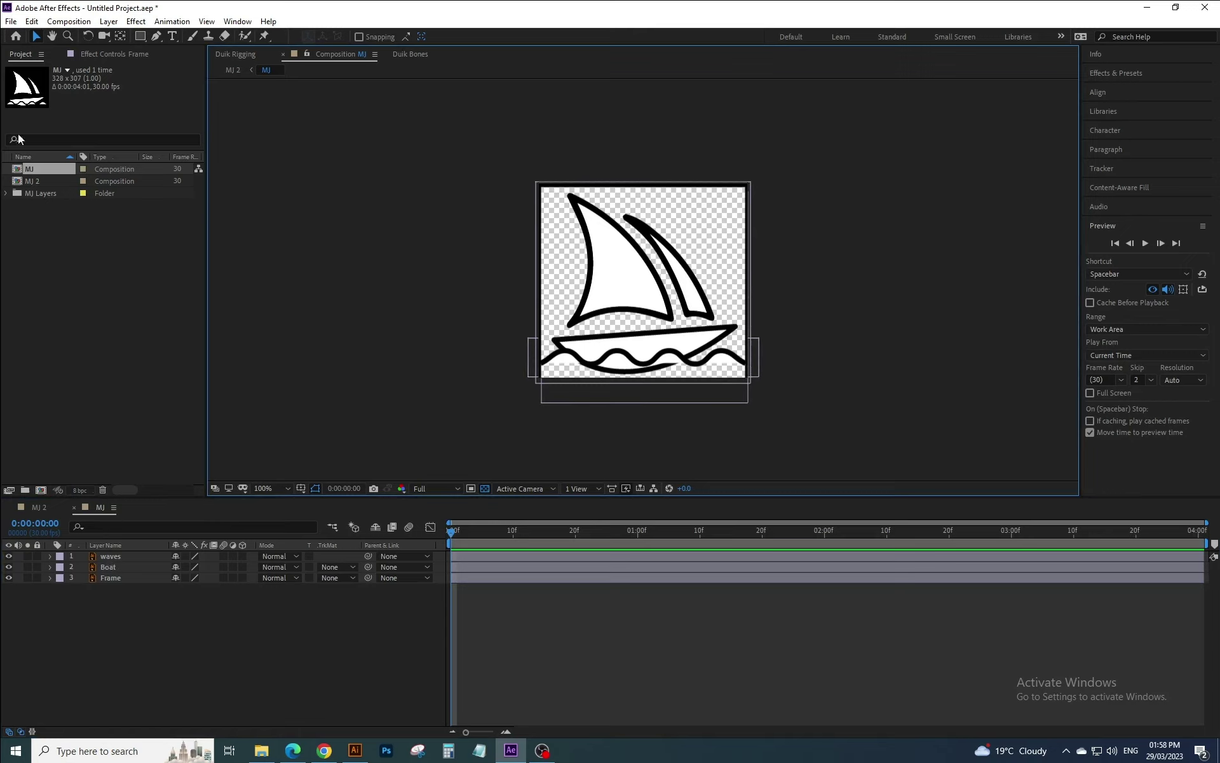
pyautogui.click(170, 605)
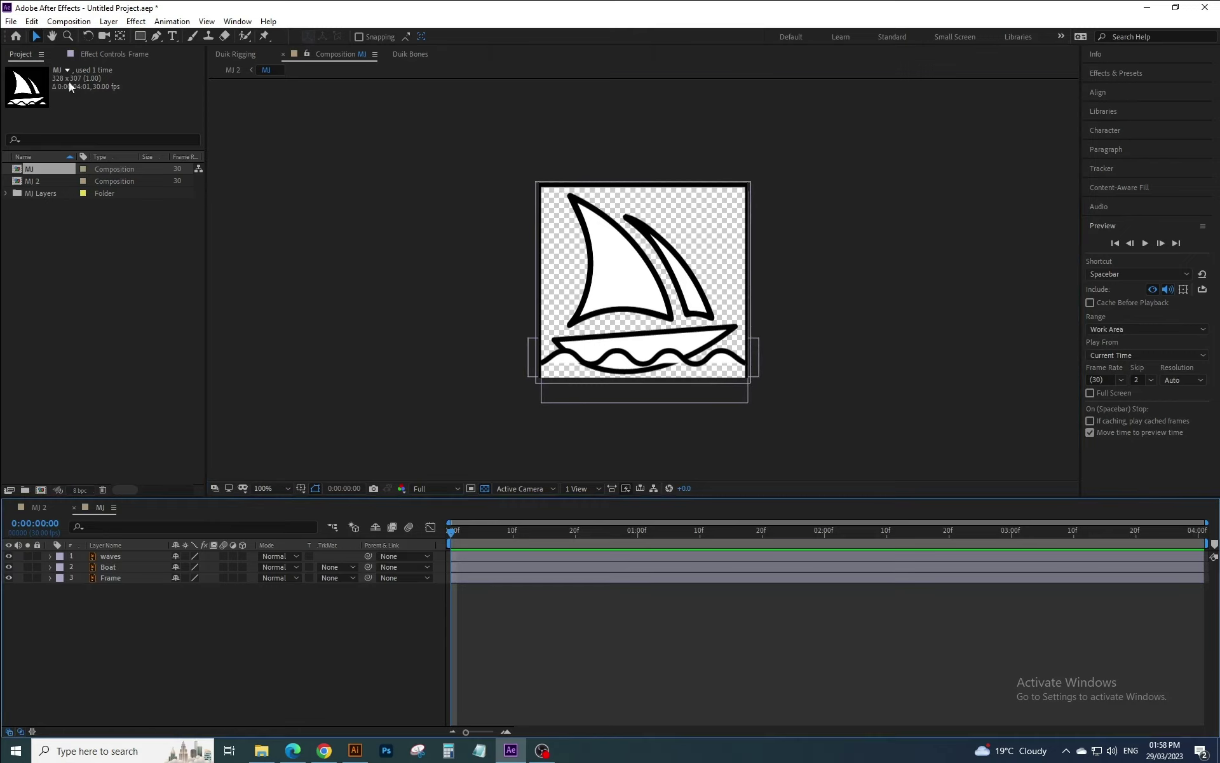
pyautogui.click(143, 35)
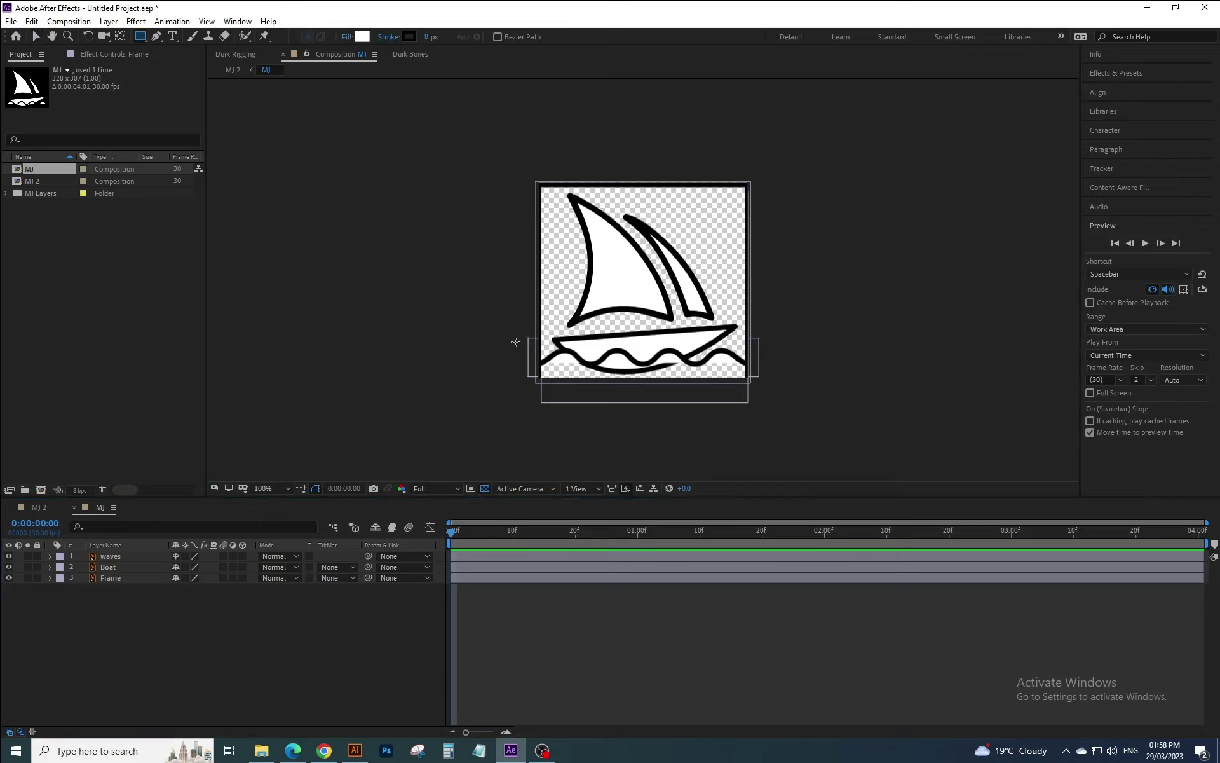
# - Draw a white rectangle across the logo's bottom strip and move it down to reveal the waves
pyautogui.moveTo(515, 346)
pyautogui.mouseDown()
pyautogui.moveTo(753, 437)
pyautogui.moveTo(778, 430)
pyautogui.mouseUp()
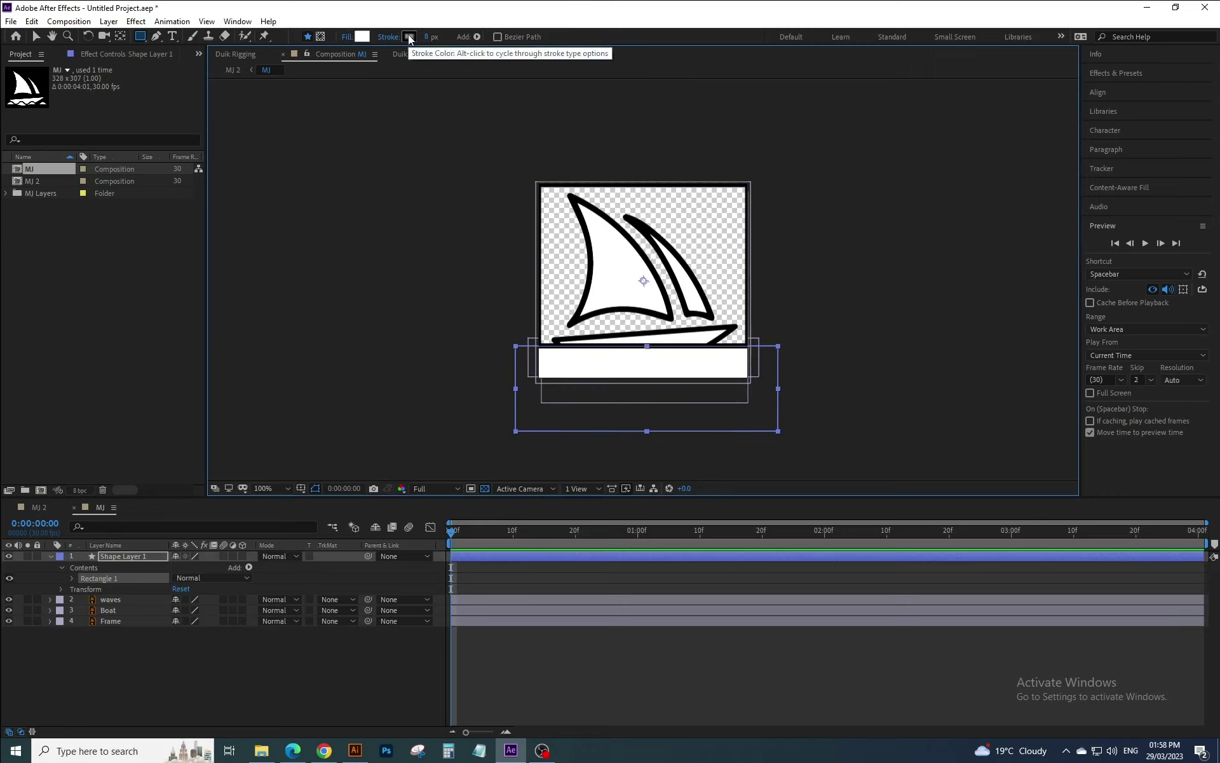
pyautogui.click(33, 36)
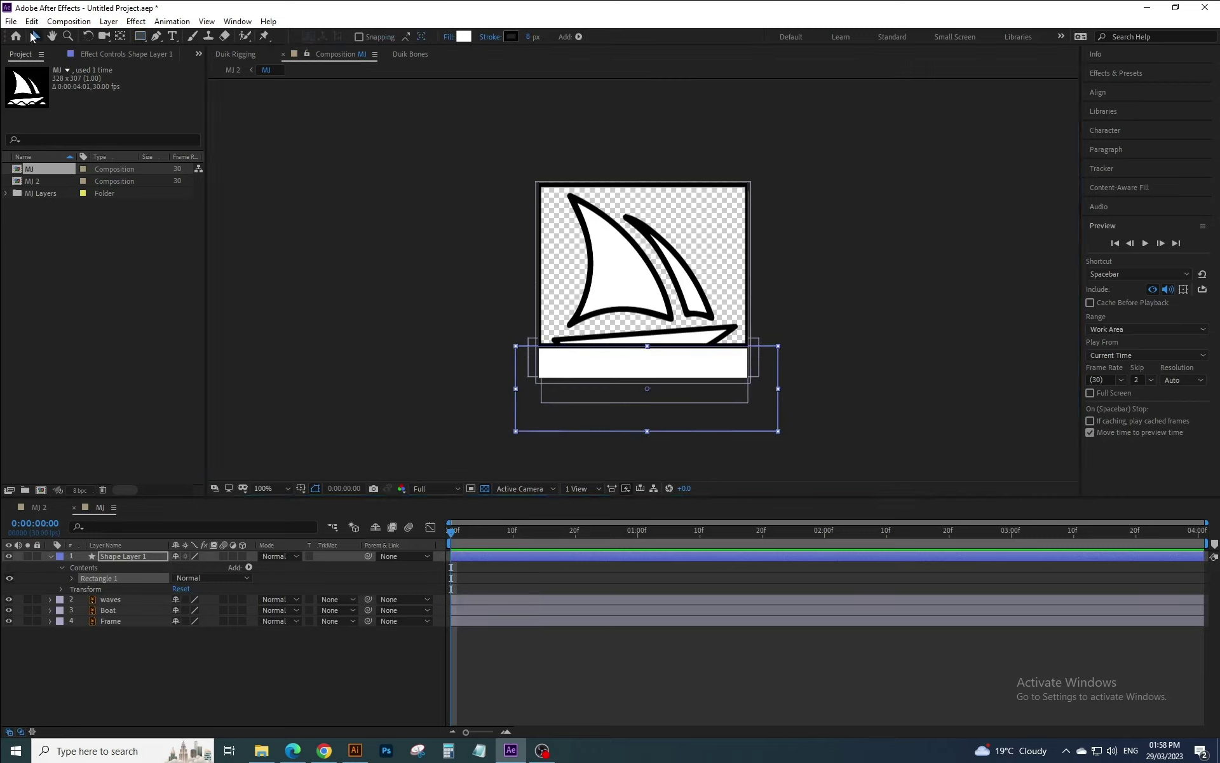
pyautogui.click(900, 295)
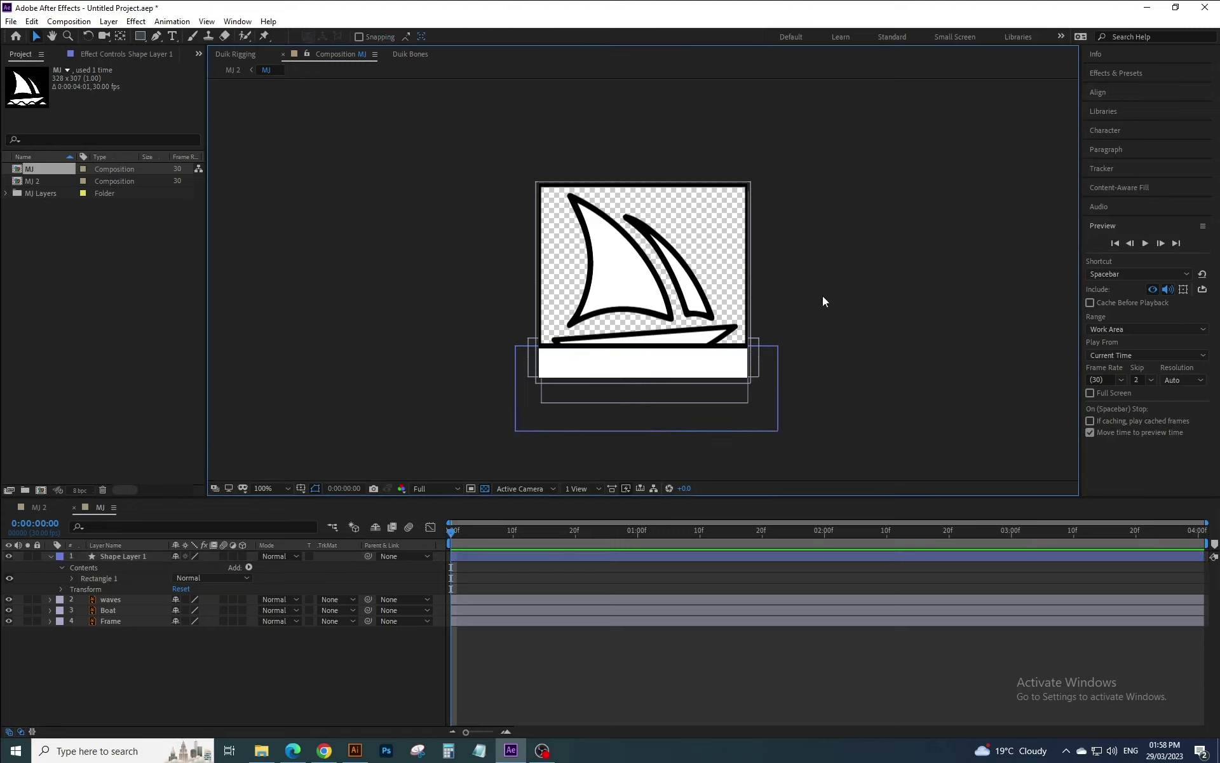
pyautogui.moveTo(734, 351); pyautogui.dragTo(723, 353)
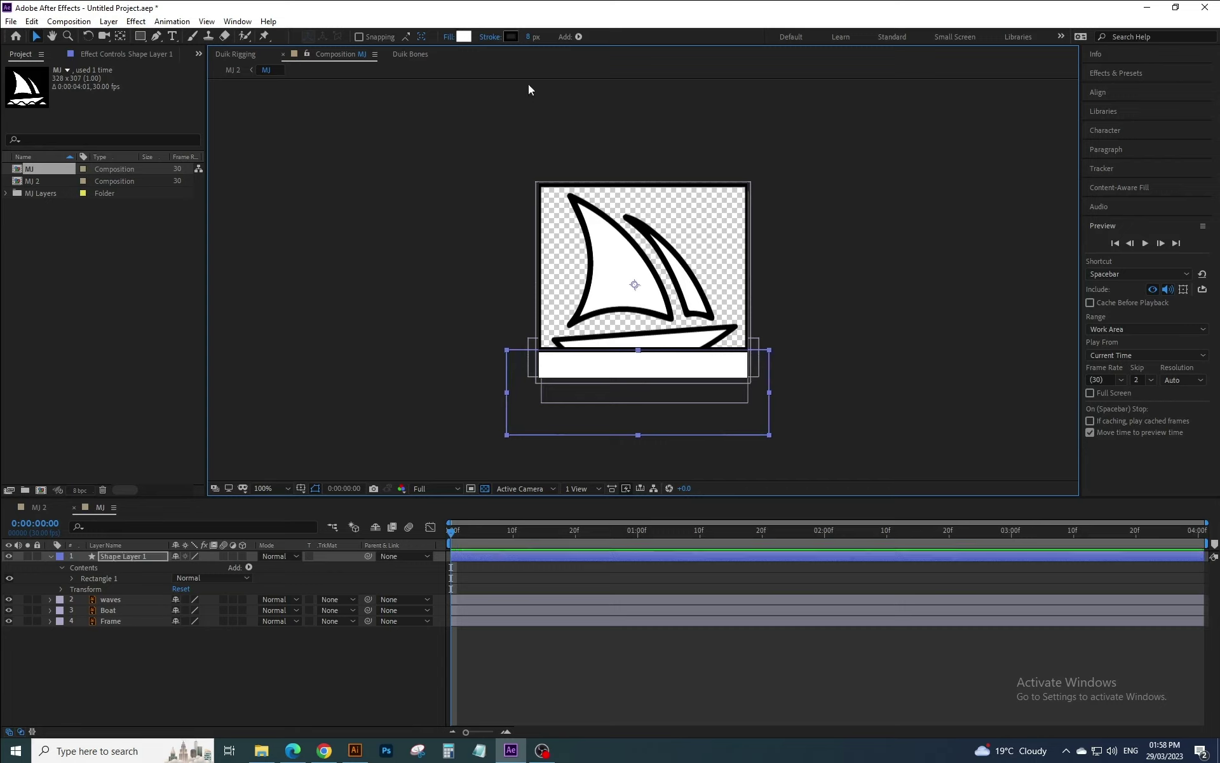
pyautogui.click(534, 36)
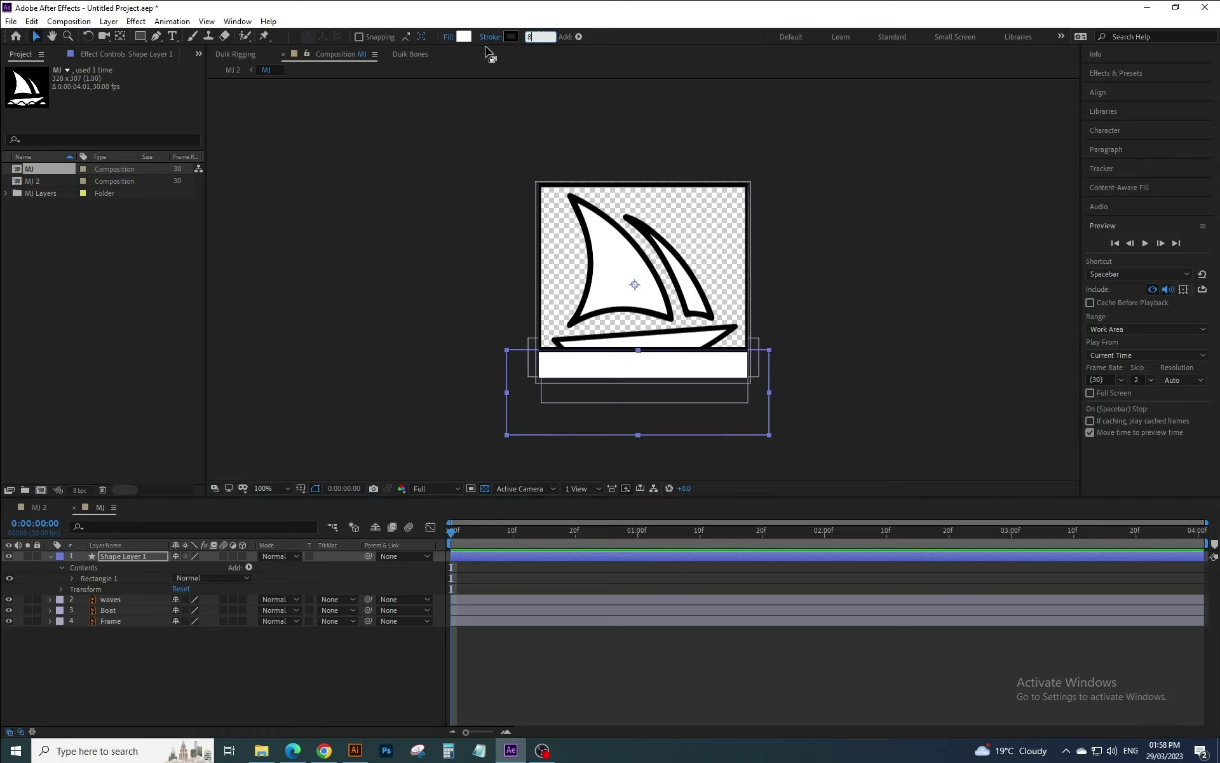
# - Widen the rectangle past both frame edges and shift it slightly right and up
pyautogui.click(791, 321)
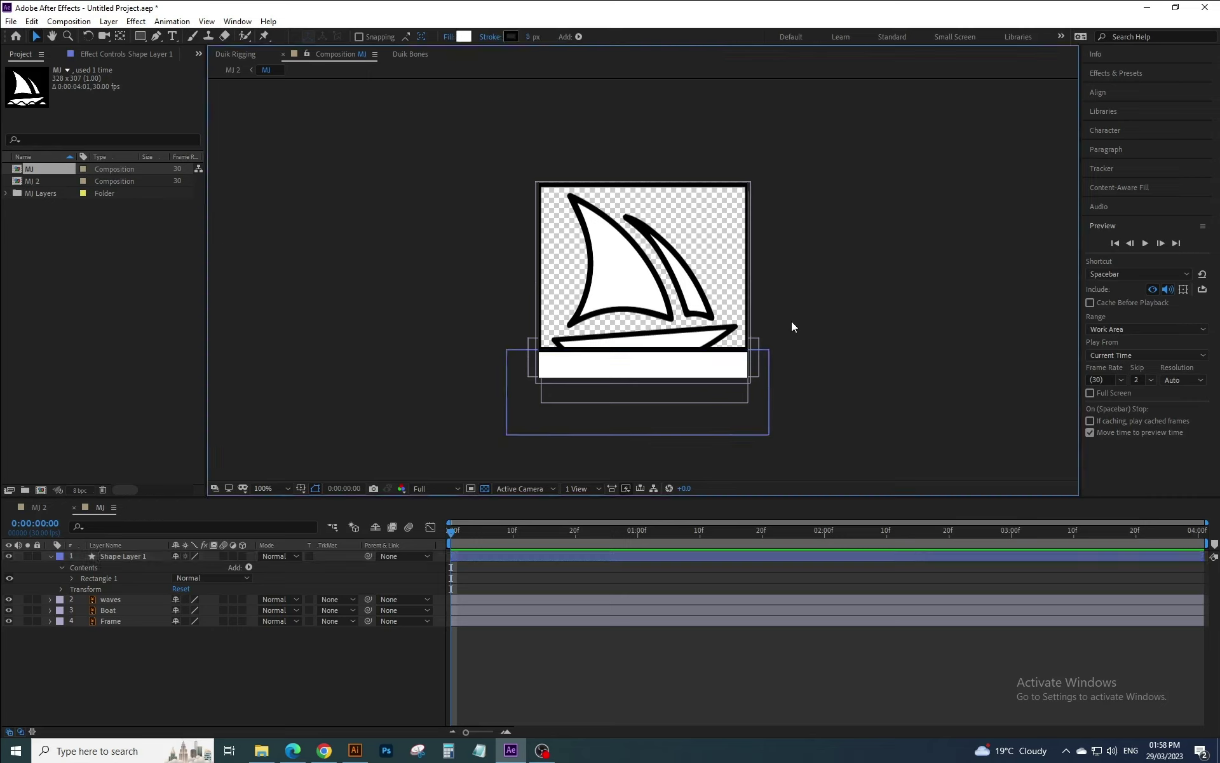
pyautogui.click(771, 387)
pyautogui.moveTo(769, 392); pyautogui.dragTo(781, 392)
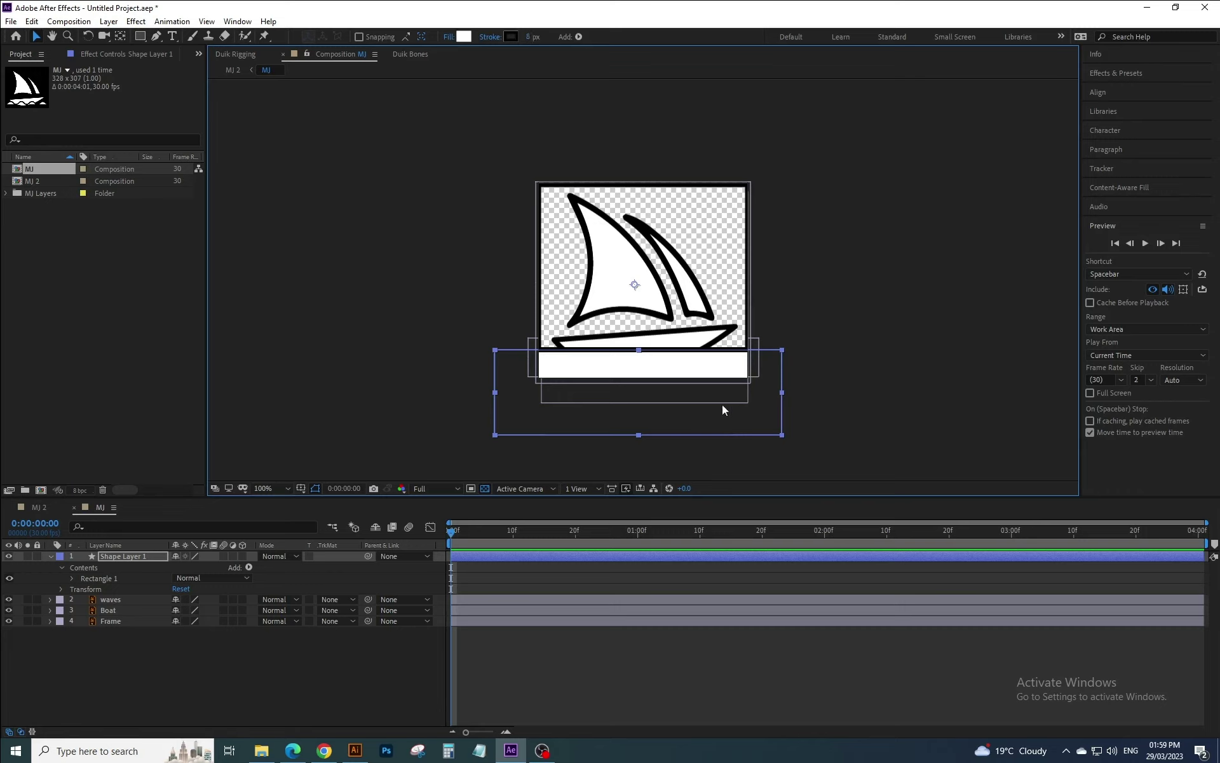
pyautogui.moveTo(767, 405); pyautogui.dragTo(775, 403)
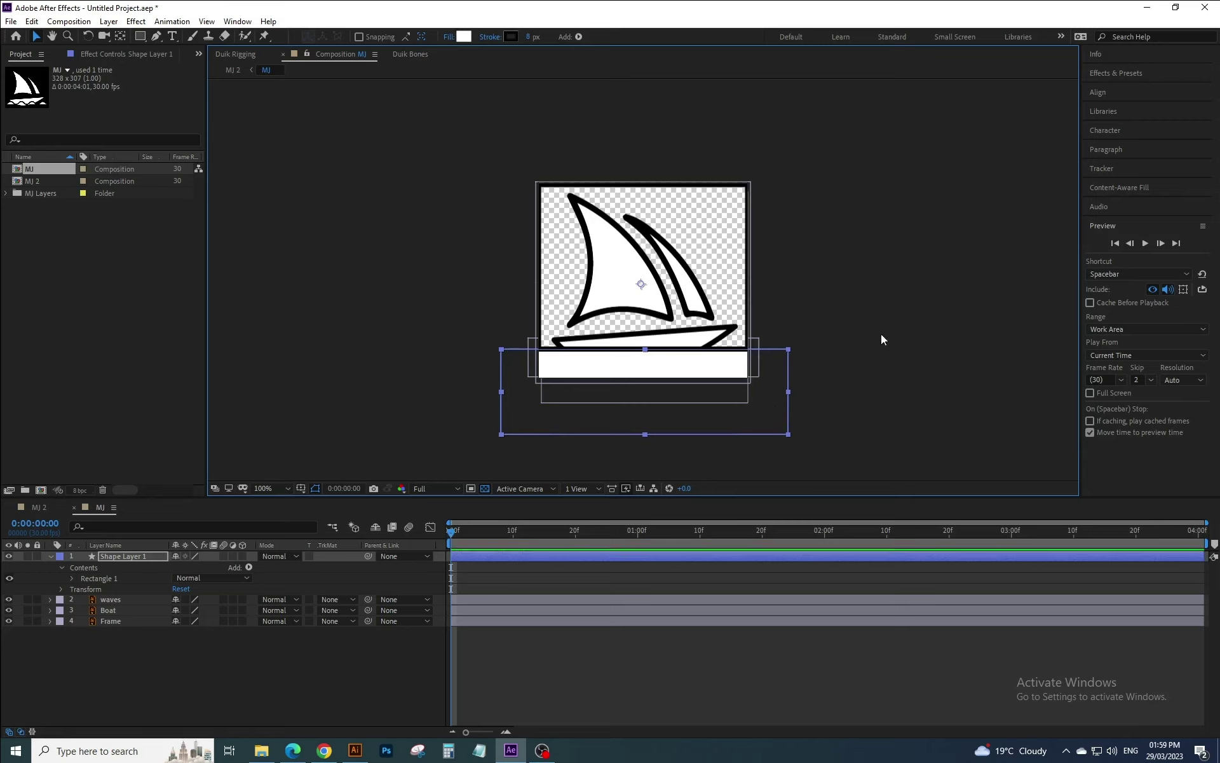
# - Search Effects & Presets for 'wav' and apply Wave Warp to the rectangle layer
pyautogui.click(1117, 73)
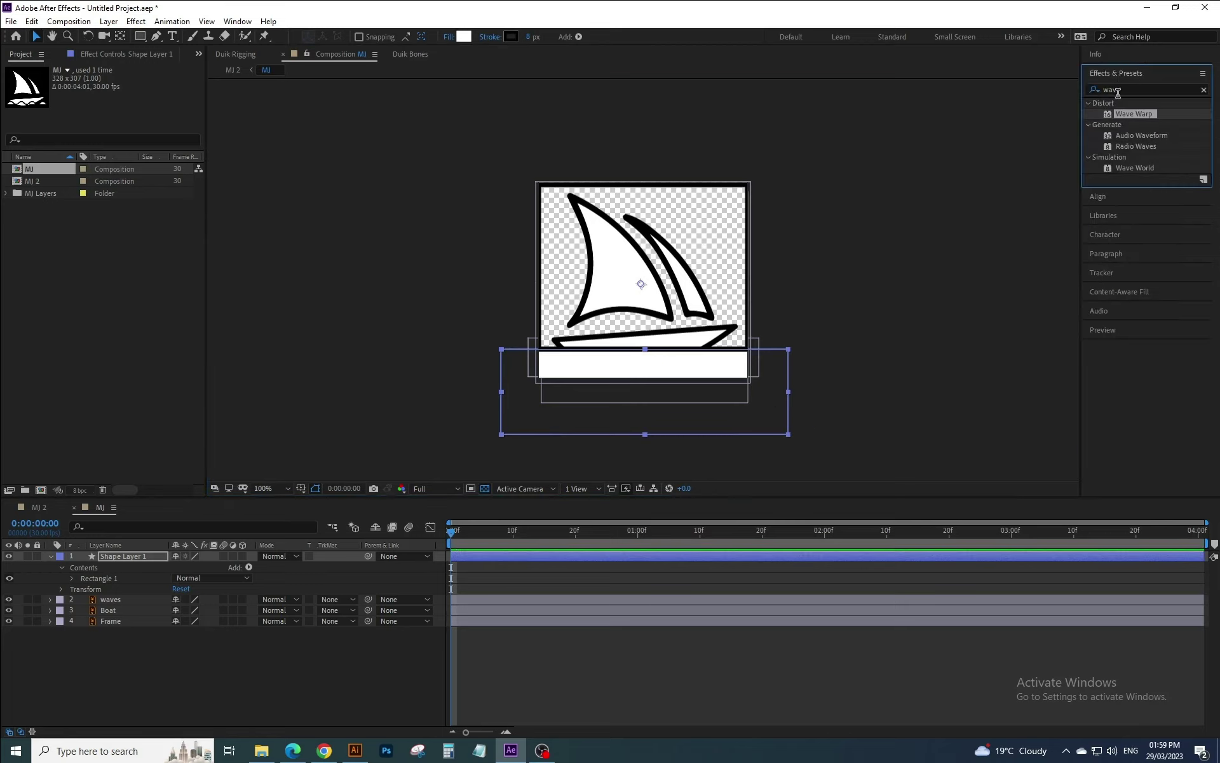
pyautogui.click(1128, 88)
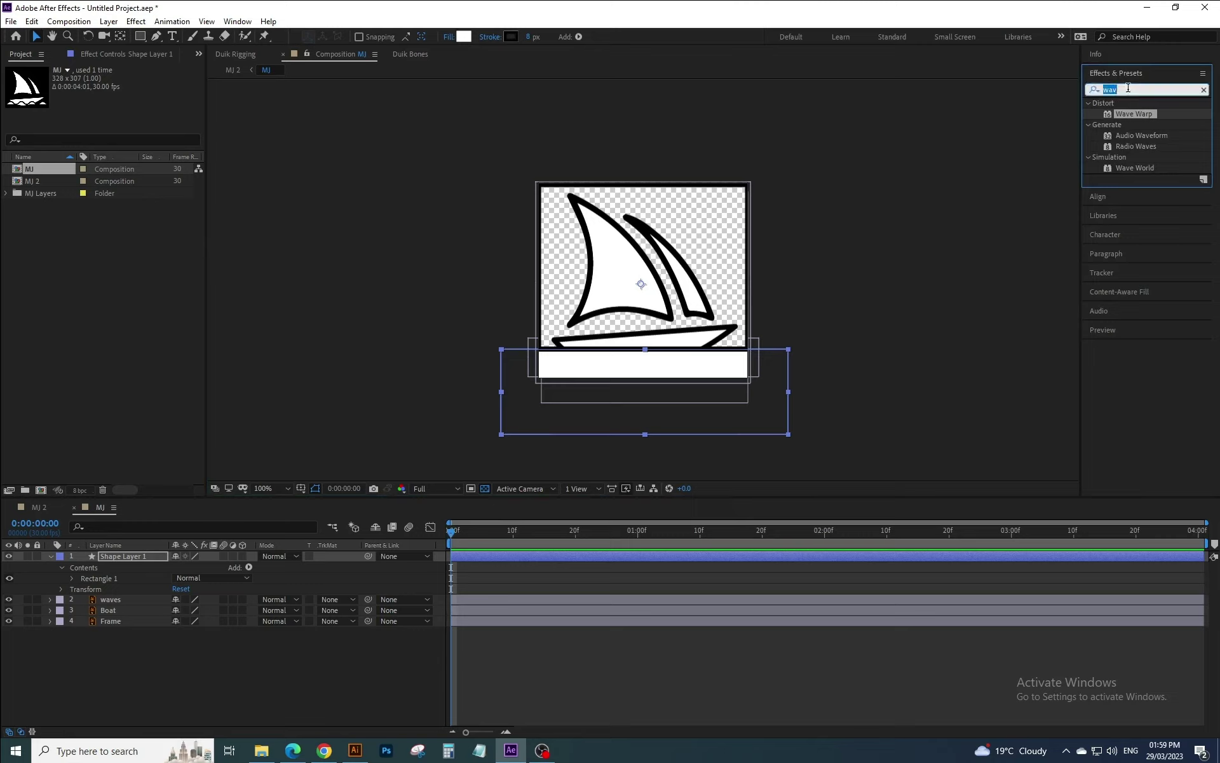
pyautogui.write('w')
pyautogui.click(1128, 88)
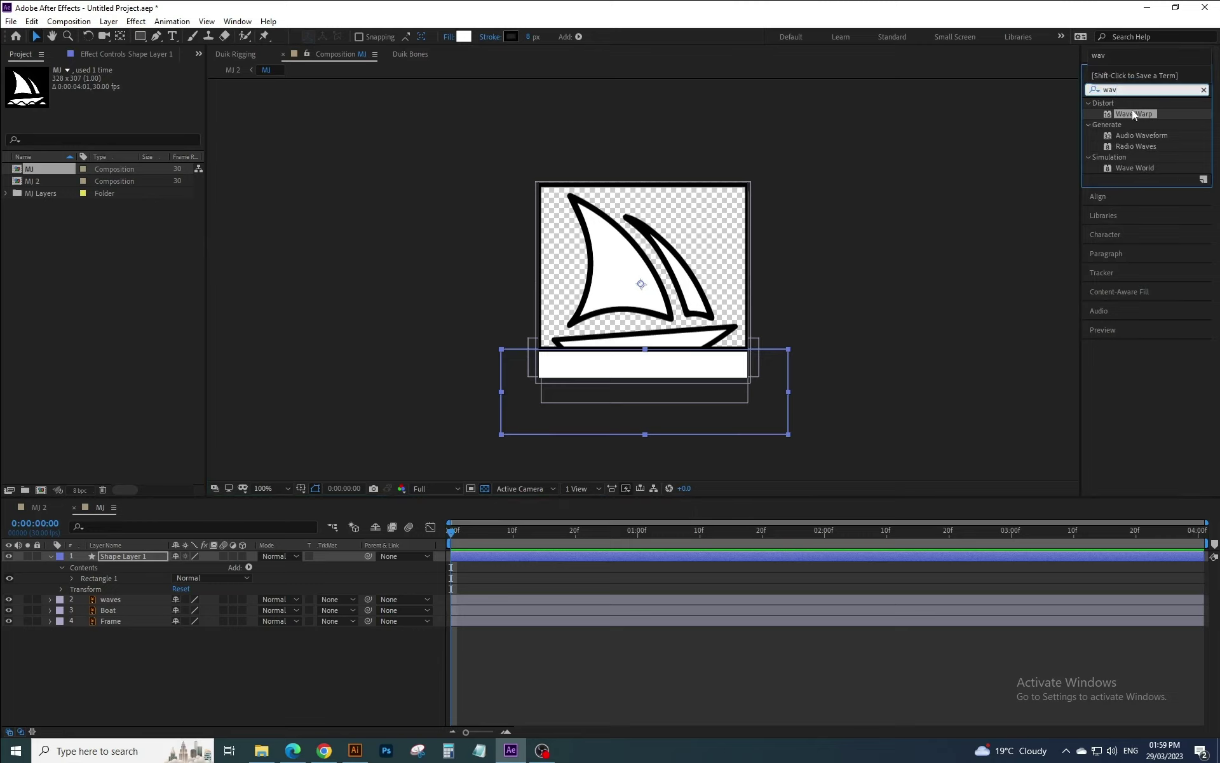
pyautogui.doubleClick(1130, 112)
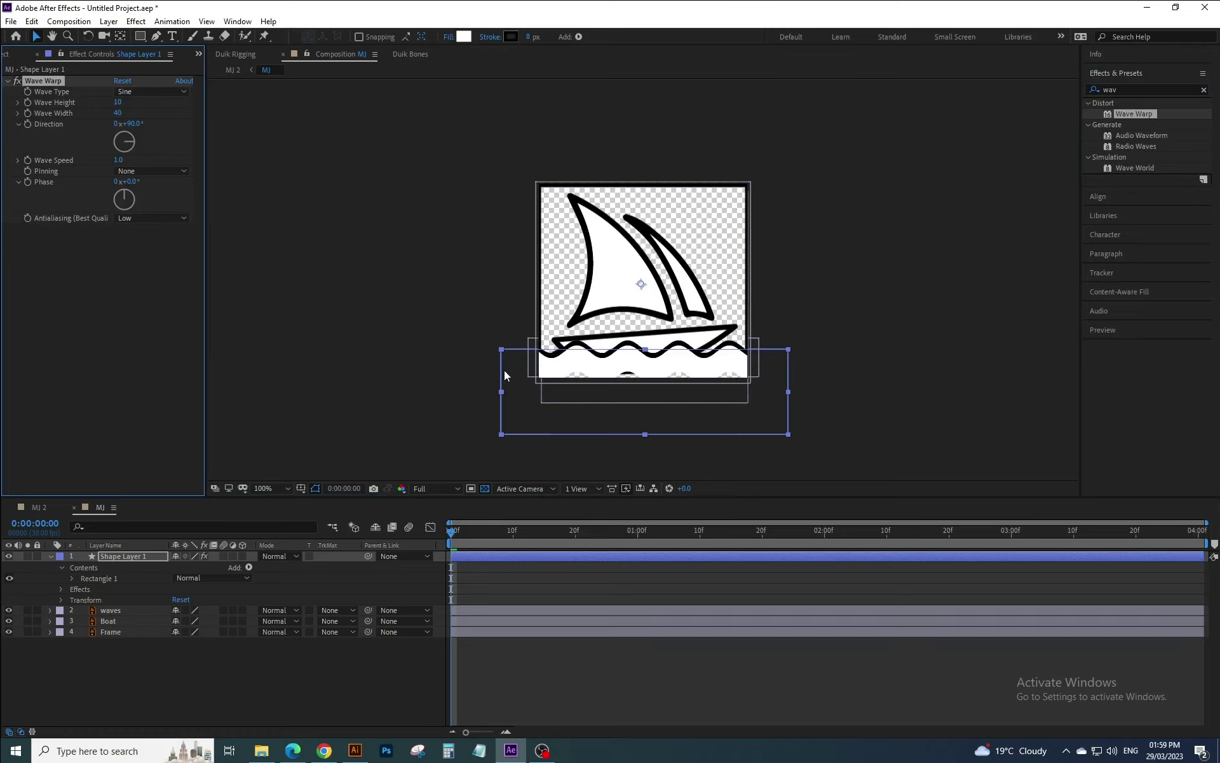
# - Set the Wave Warp Direction to -90° and Pinning to Bottom Edge
pyautogui.click(131, 123)
pyautogui.write('-')
pyautogui.write('90')
pyautogui.press('Return')
pyautogui.click(161, 172)
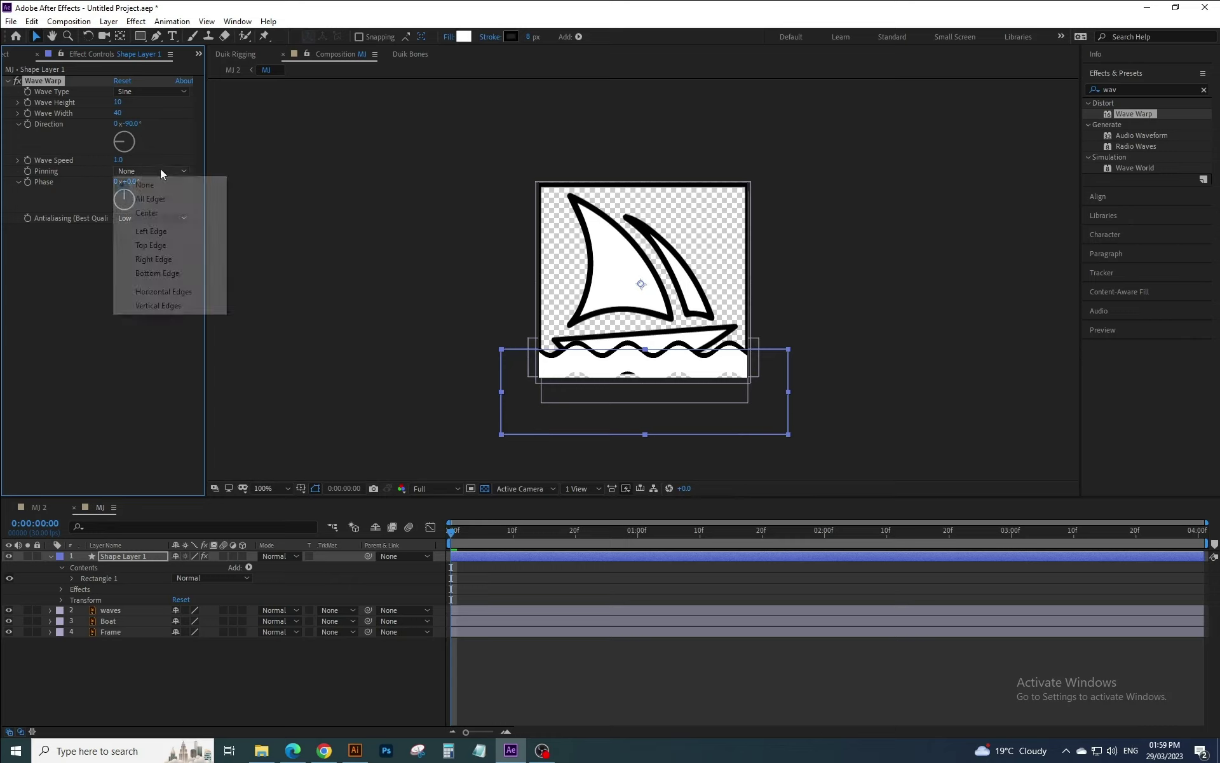
pyautogui.click(167, 274)
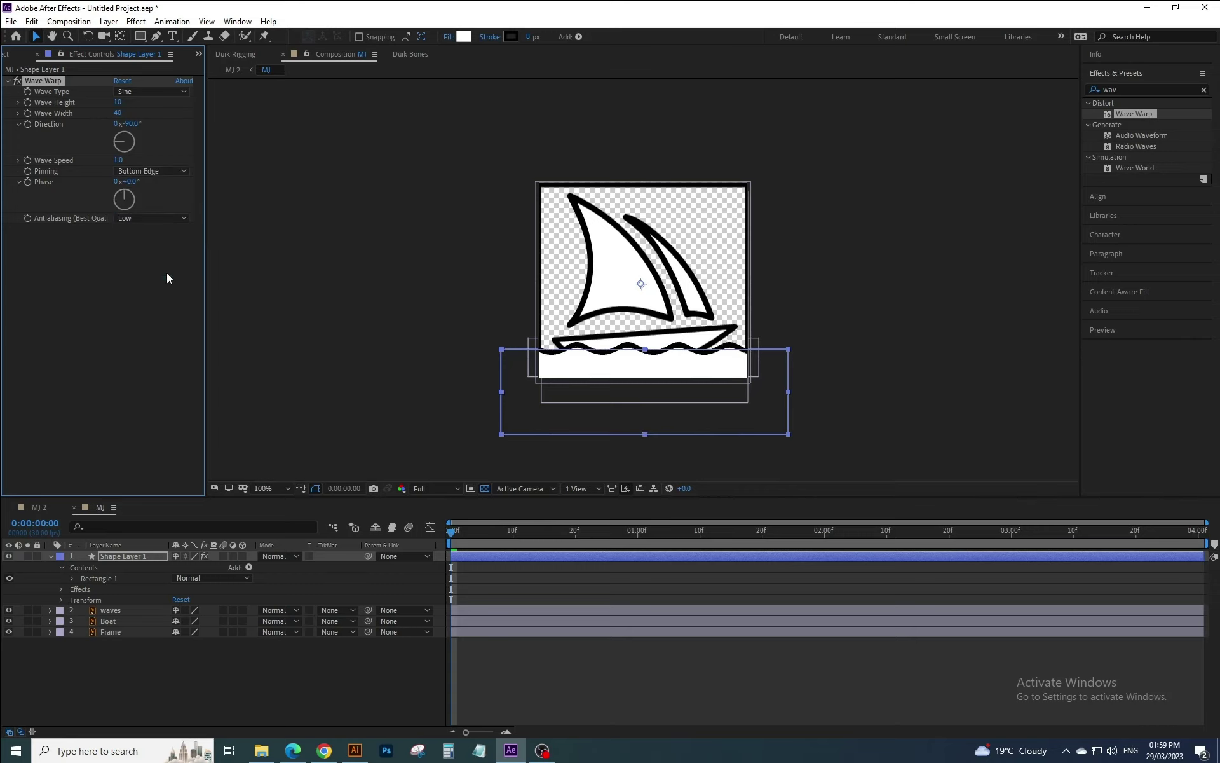
pyautogui.click(168, 274)
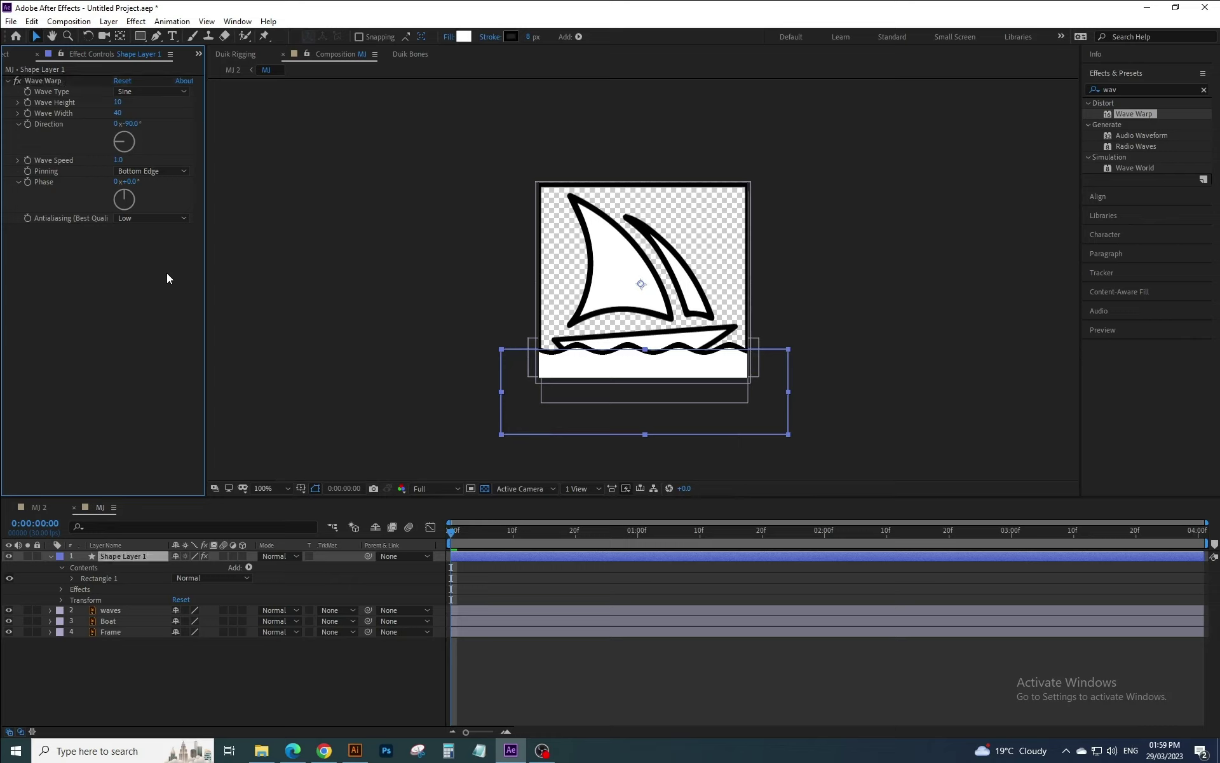
# - Expand Shape Layer 1's Transform properties and scrub Opacity down, then back up to 100%
pyautogui.click(61, 599)
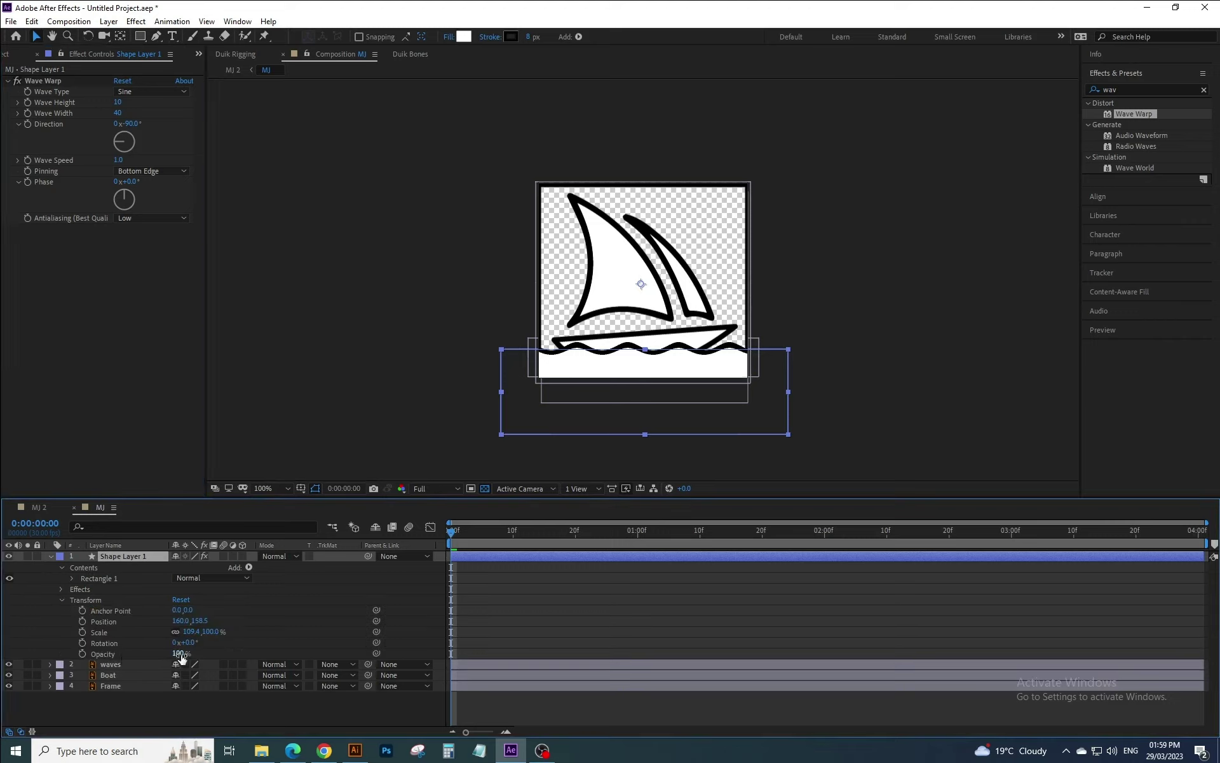
pyautogui.moveTo(180, 649); pyautogui.dragTo(165, 651)
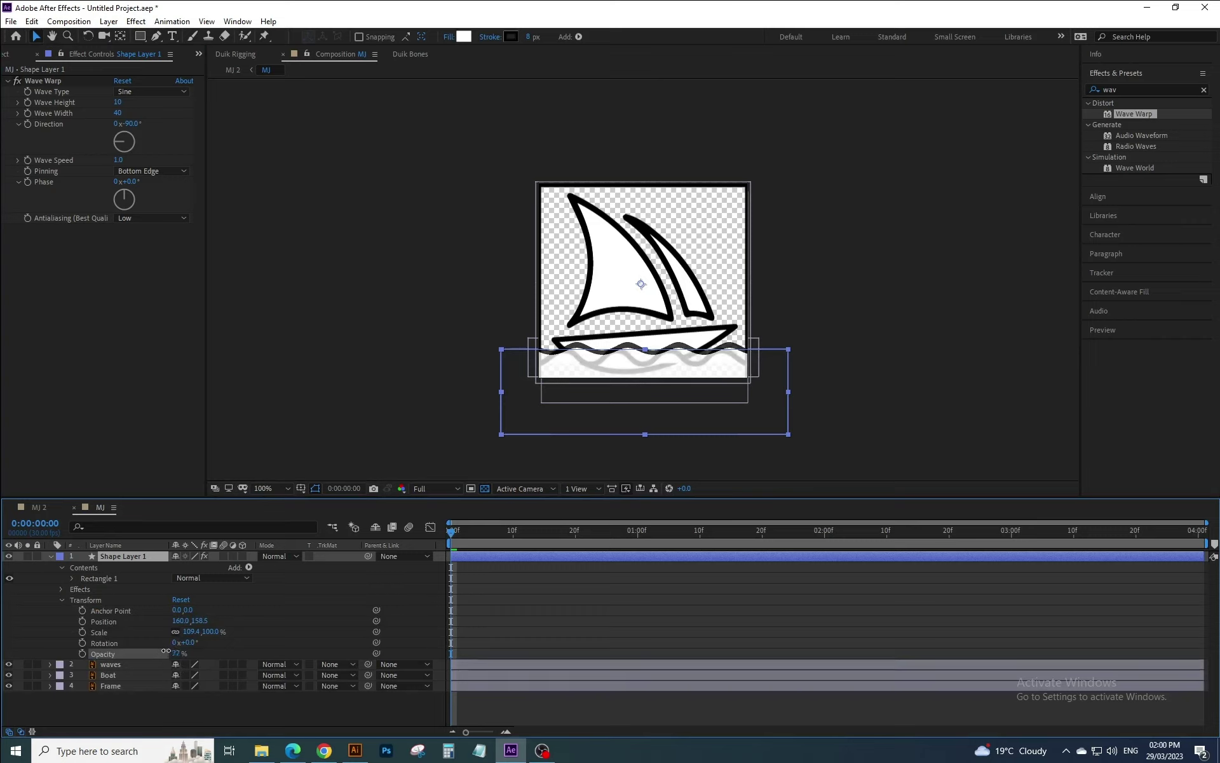
pyautogui.moveTo(165, 651); pyautogui.dragTo(238, 655)
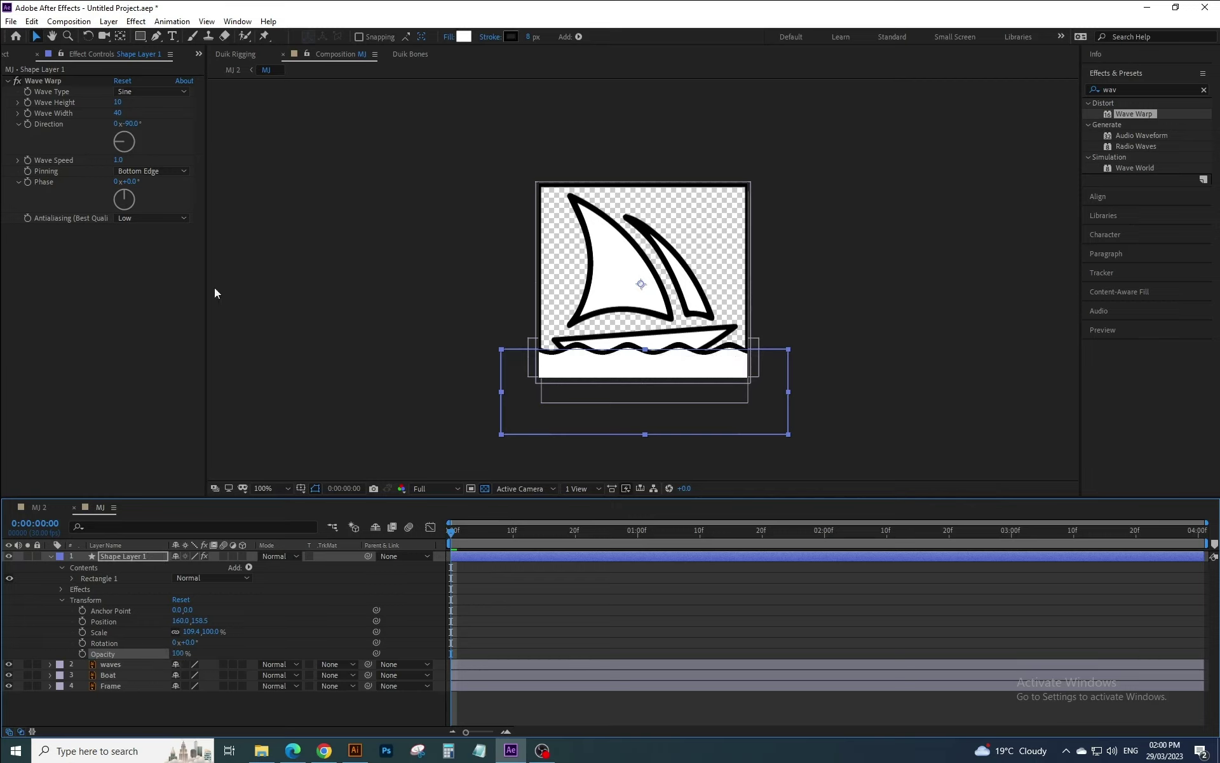
pyautogui.click(327, 276)
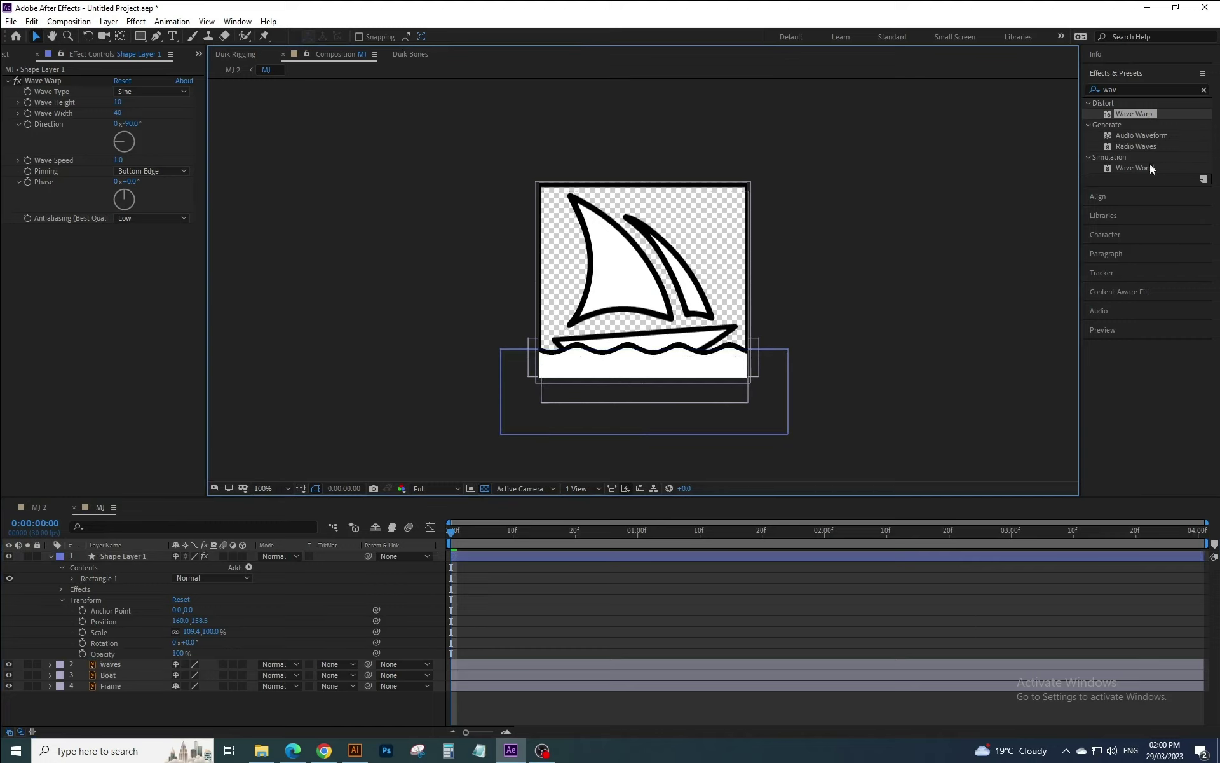
# - Play and stop a preview of the wave animation
pyautogui.click(1101, 330)
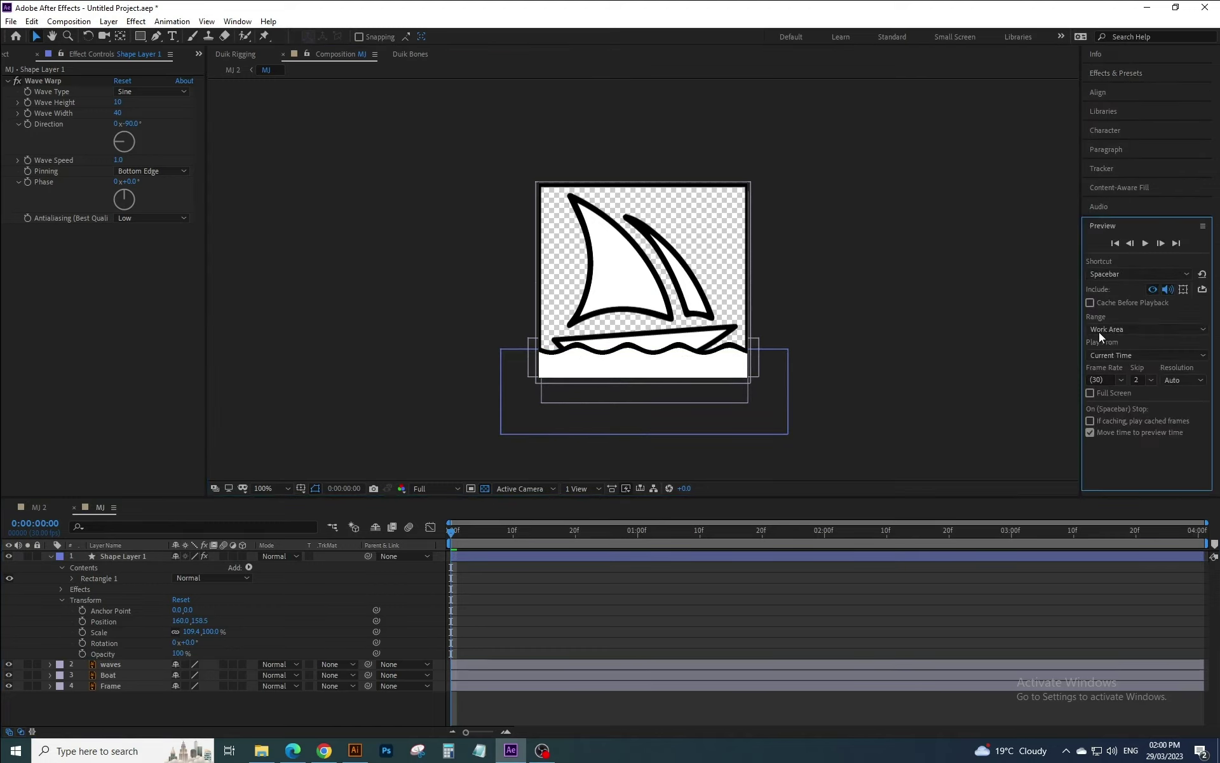
pyautogui.click(1145, 242)
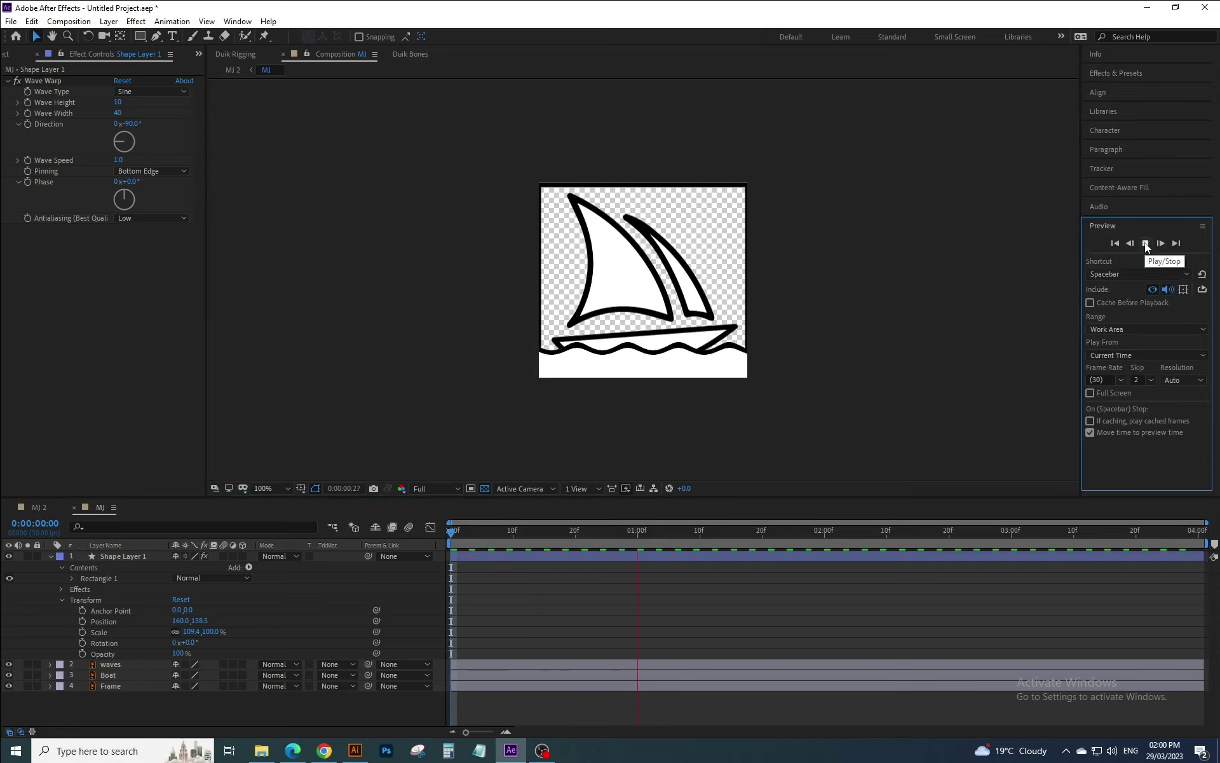
pyautogui.click(1146, 244)
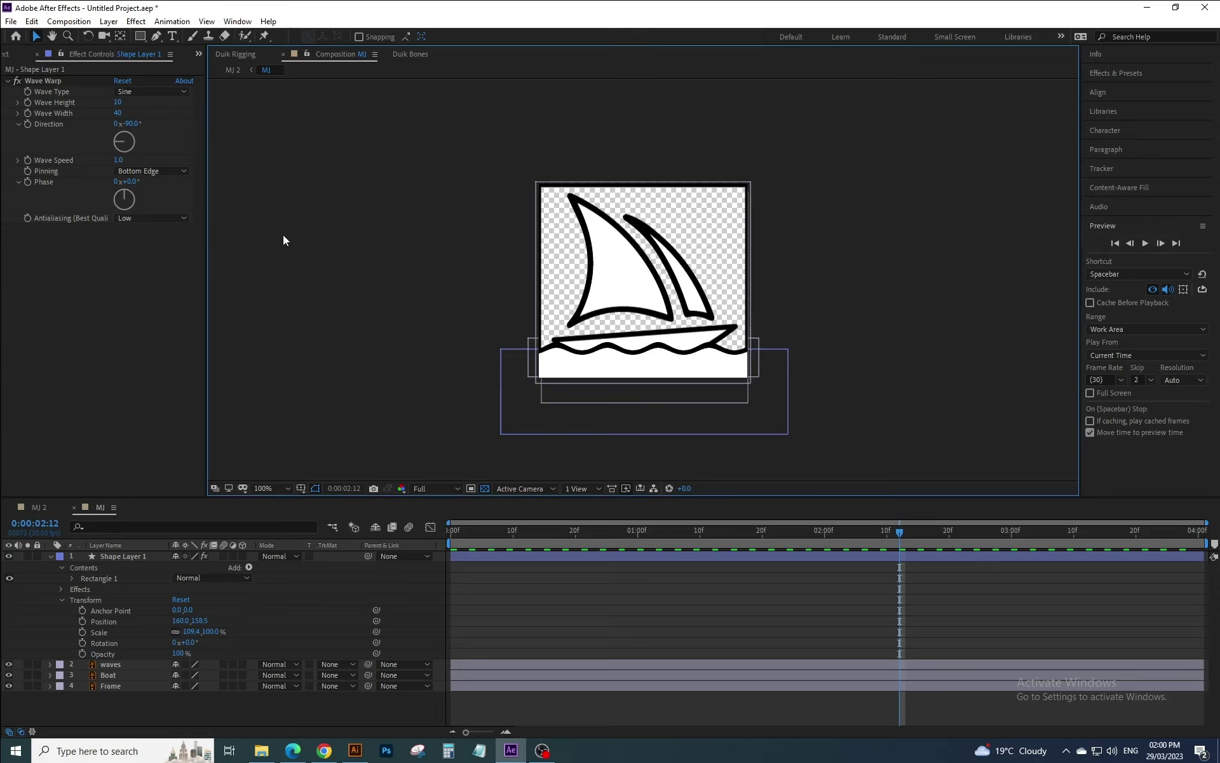
# - Set Wave Speed to 0.5 and preview the slower waves
pyautogui.click(120, 160)
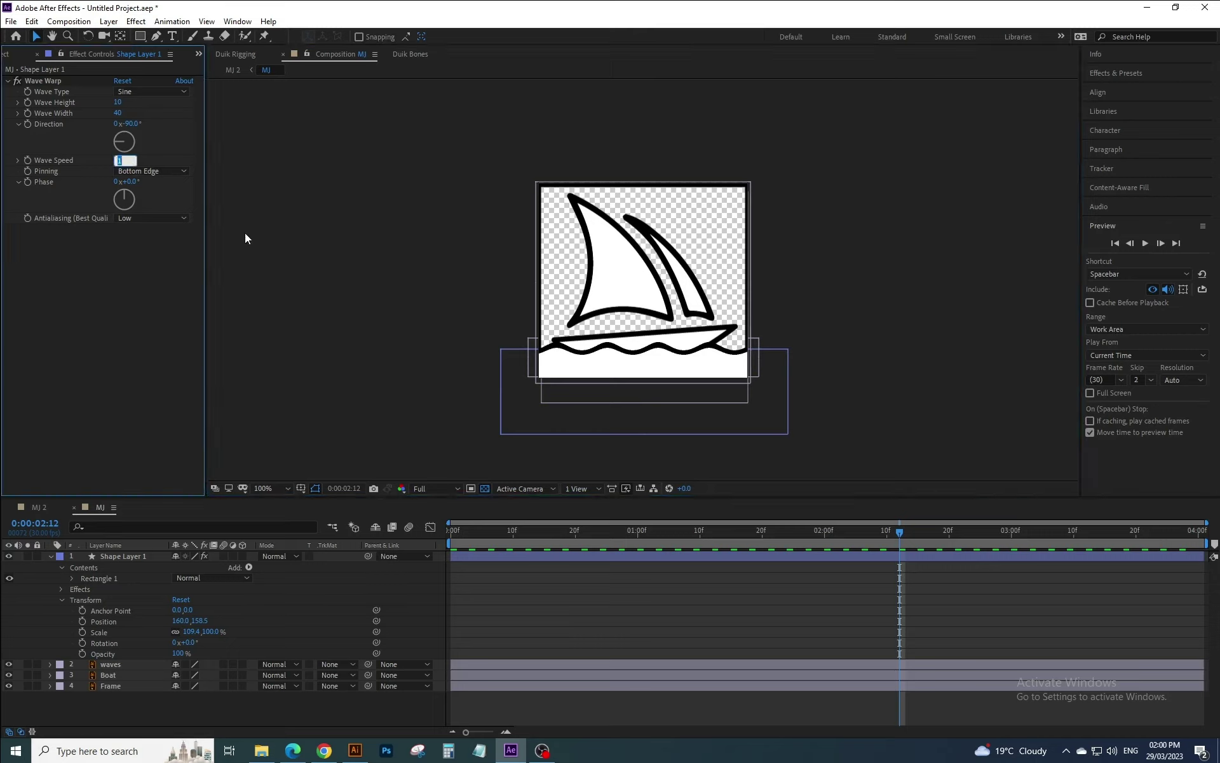
pyautogui.write('.5')
pyautogui.press('Return')
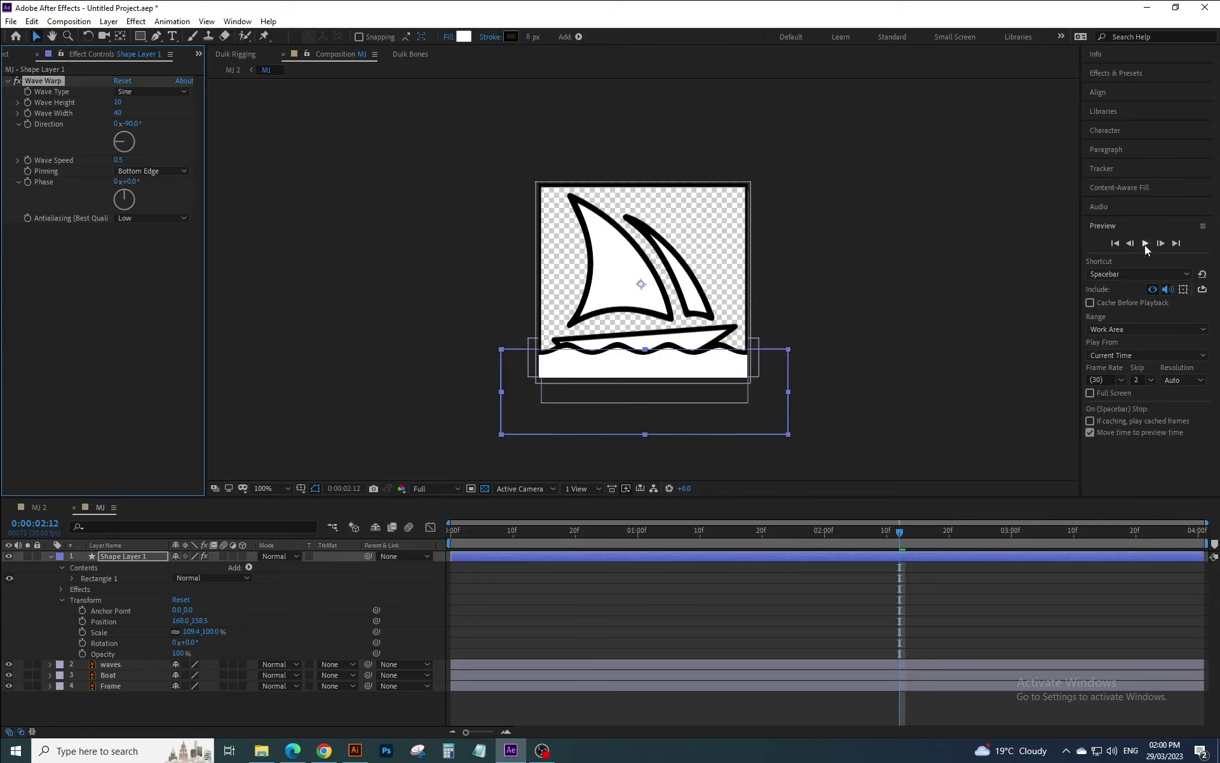
pyautogui.click(1145, 244)
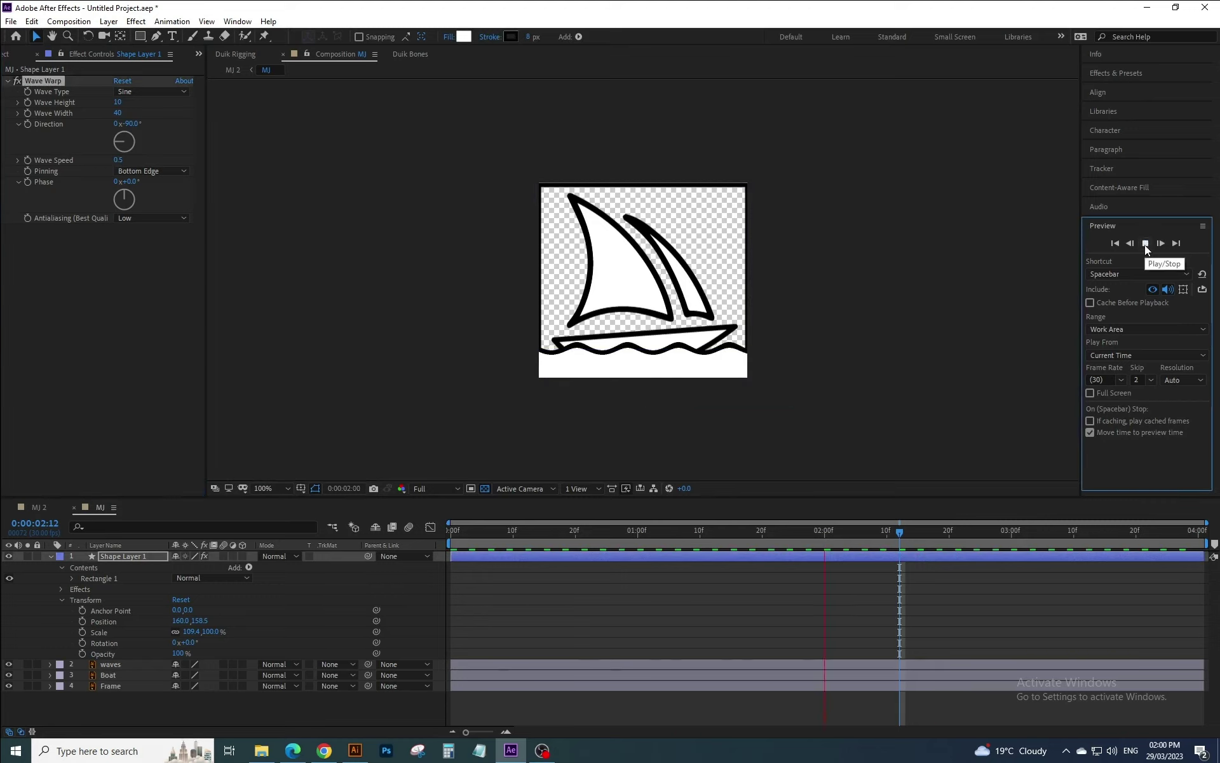
pyautogui.click(1145, 244)
pyautogui.click(869, 373)
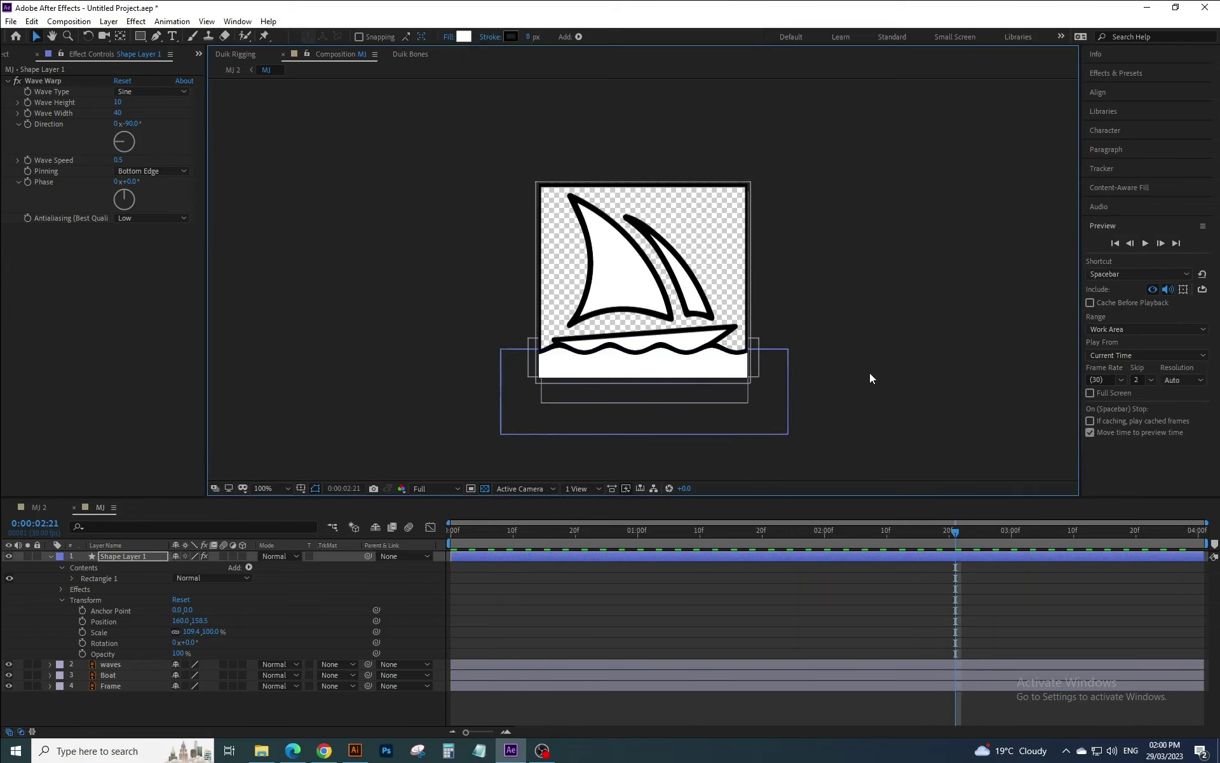
# - Nudge the water layer up to Position 160.0, 154.5, then bring Illustrator's MJ.ai forward
pyautogui.click(703, 363)
pyautogui.press('Up')
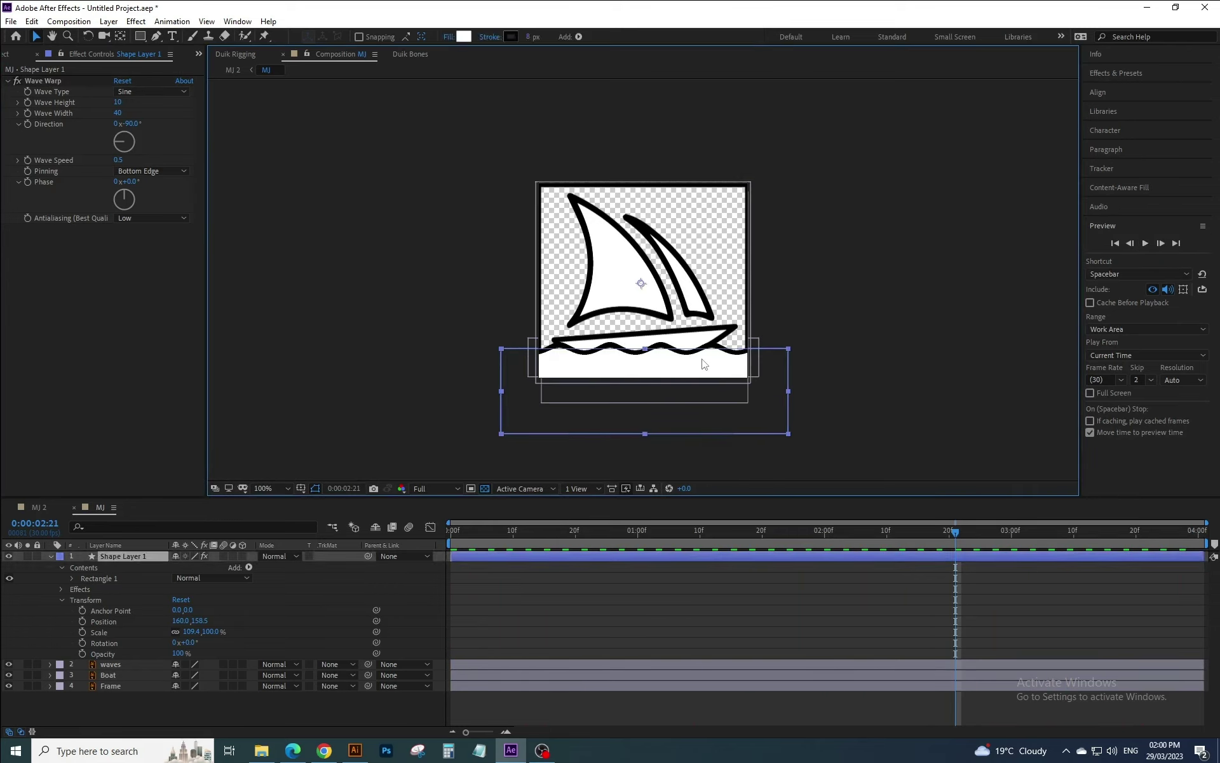
pyautogui.press('Up')
pyautogui.press('Up')
pyautogui.press('Up')
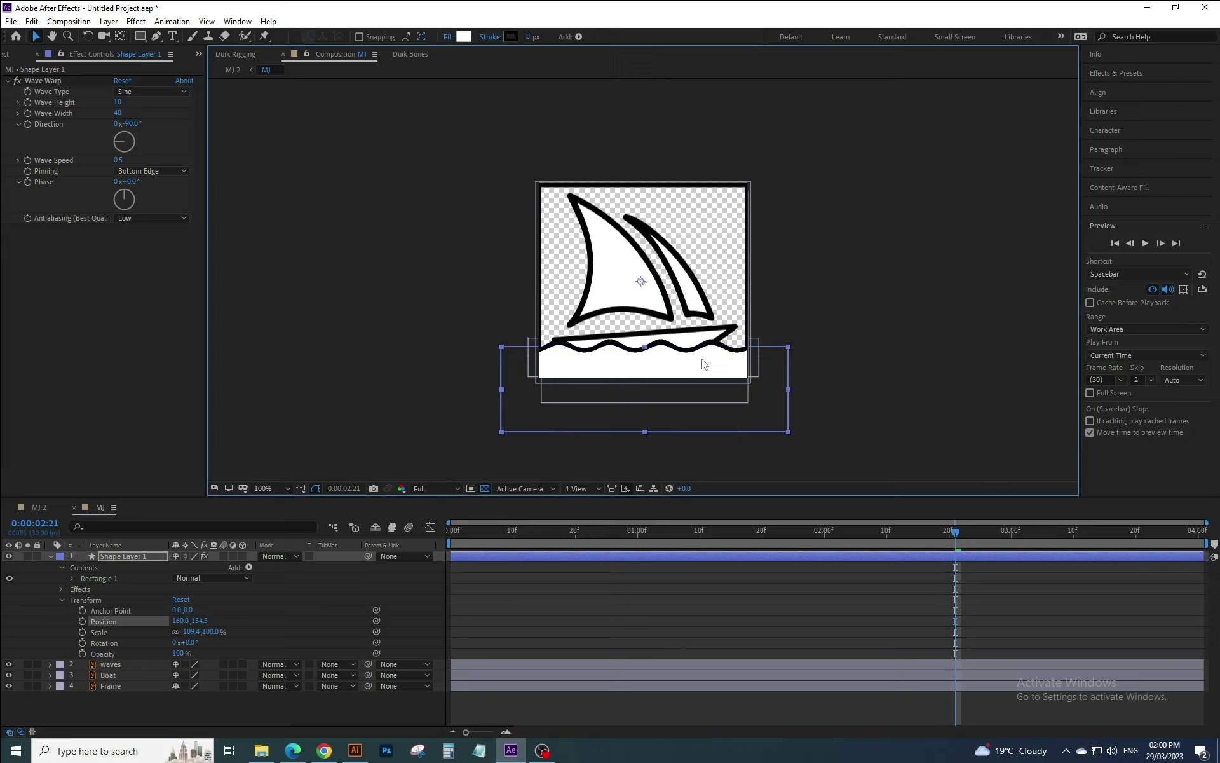
pyautogui.click(354, 750)
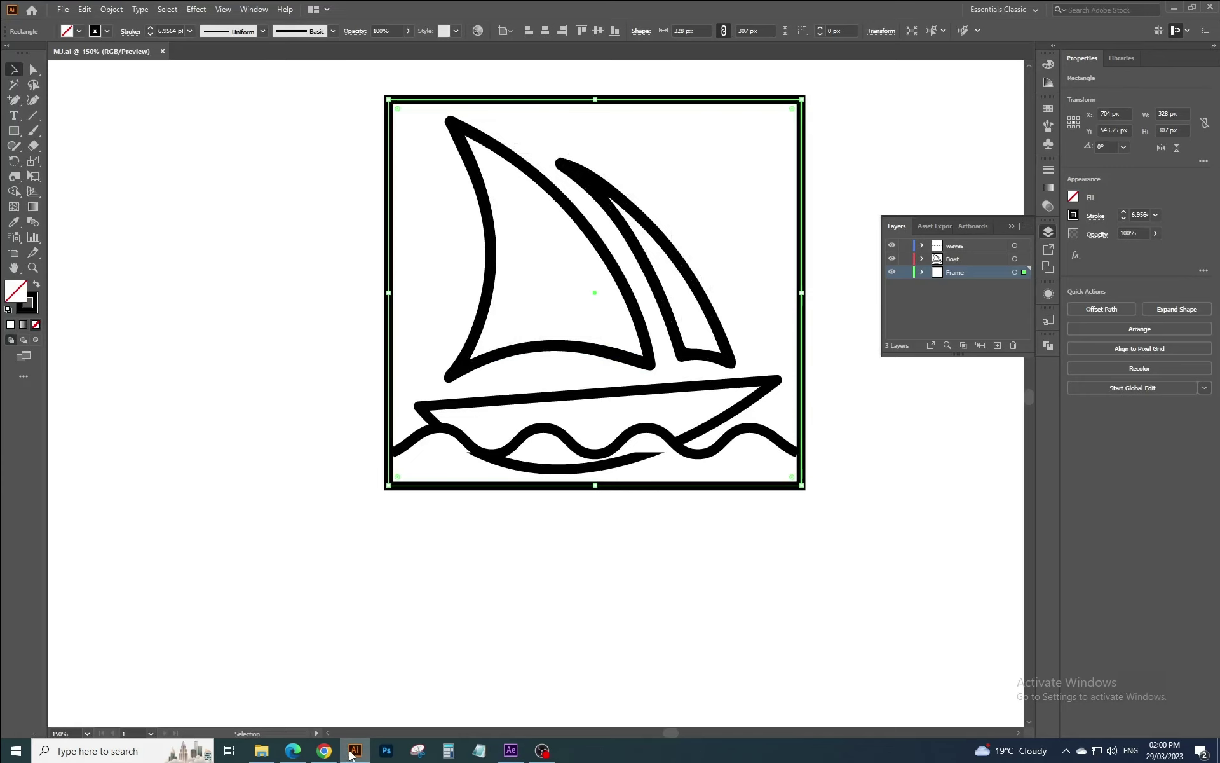
# - Minimize Illustrator to bring After Effects and the MJ composition back in front
pyautogui.click(353, 751)
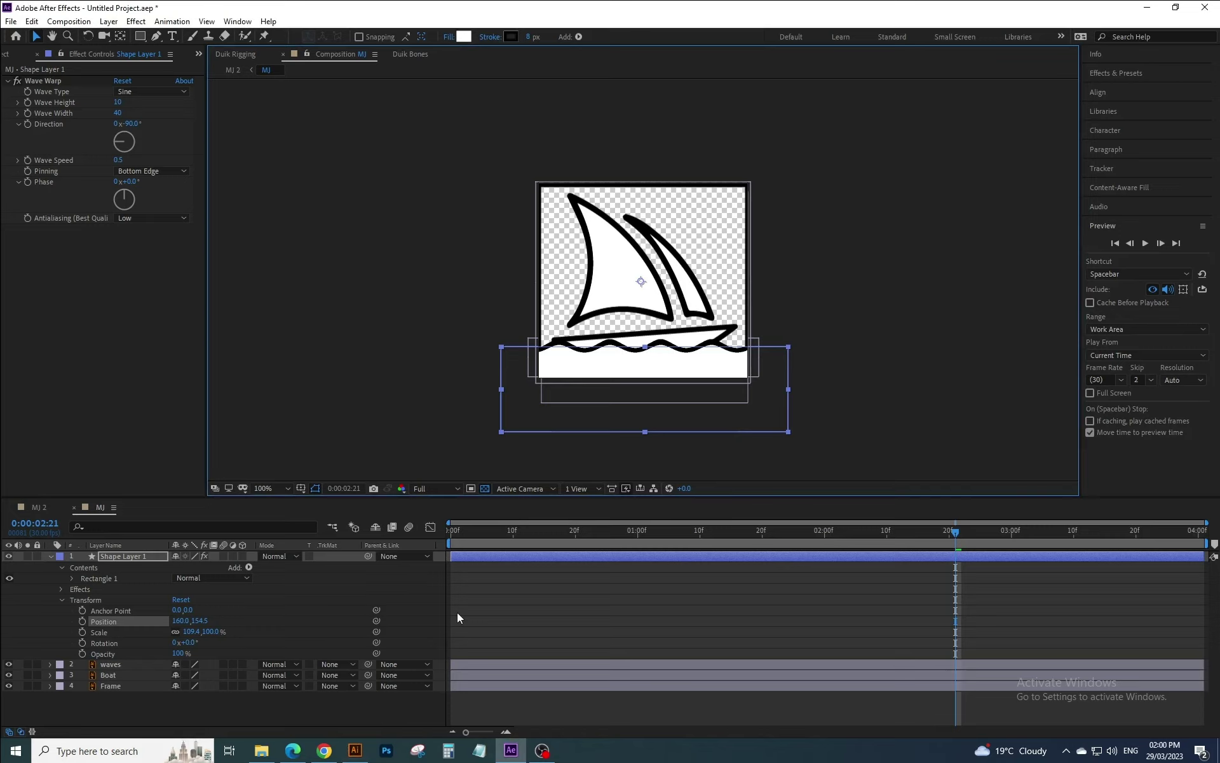
# - Nudge Shape Layer 1 with the arrow keys to Position 162.0, 165.5, just under the hull
pyautogui.press('Down')
pyautogui.press('Down')
pyautogui.press('Down')
pyautogui.press('Down')
pyautogui.press('Down')
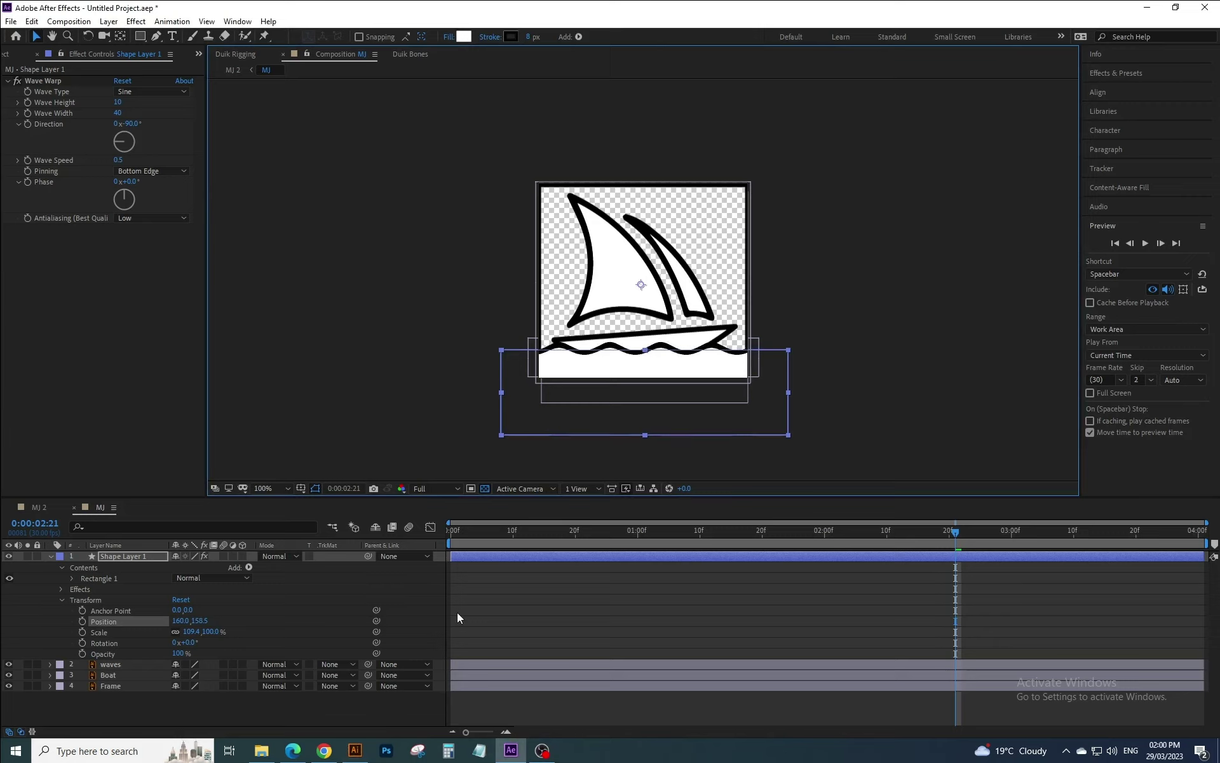
pyautogui.press('Down')
pyautogui.press('Down')
pyautogui.press('Down')
pyautogui.press('Down')
pyautogui.press('Down')
pyautogui.press('Down')
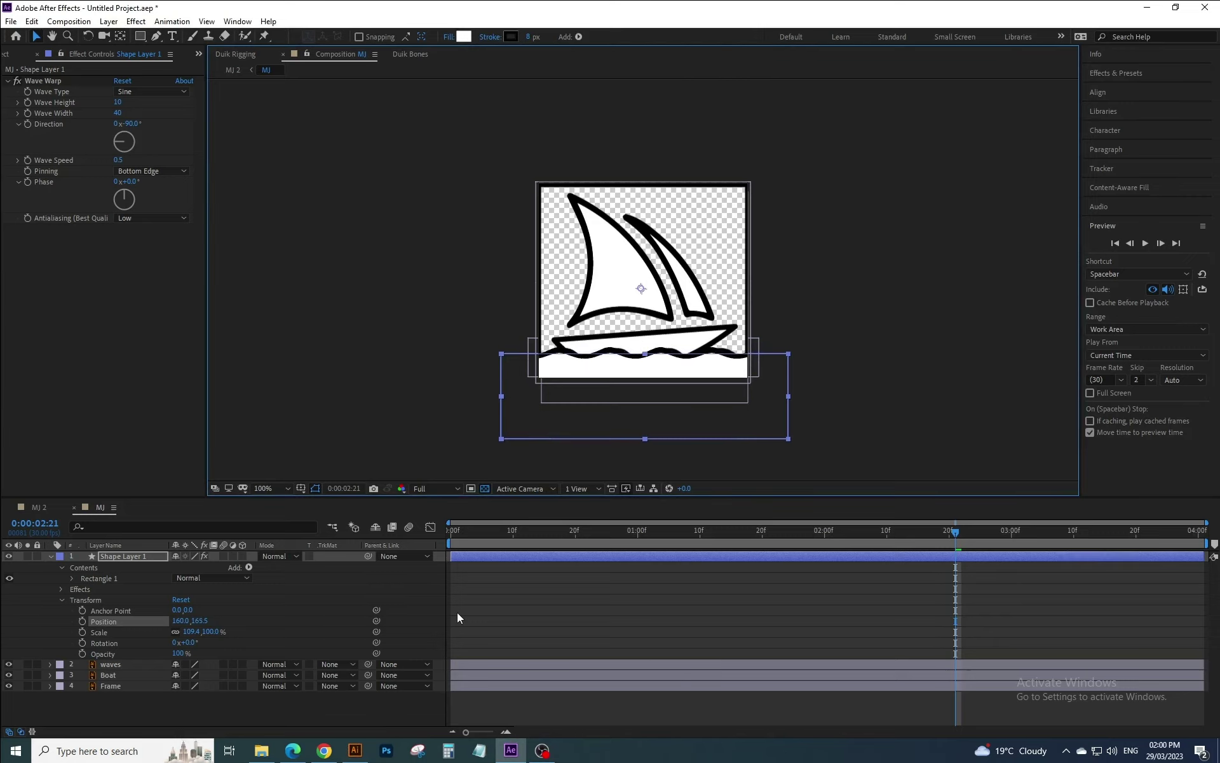
pyautogui.press('Down')
pyautogui.press('Down')
pyautogui.press('Right')
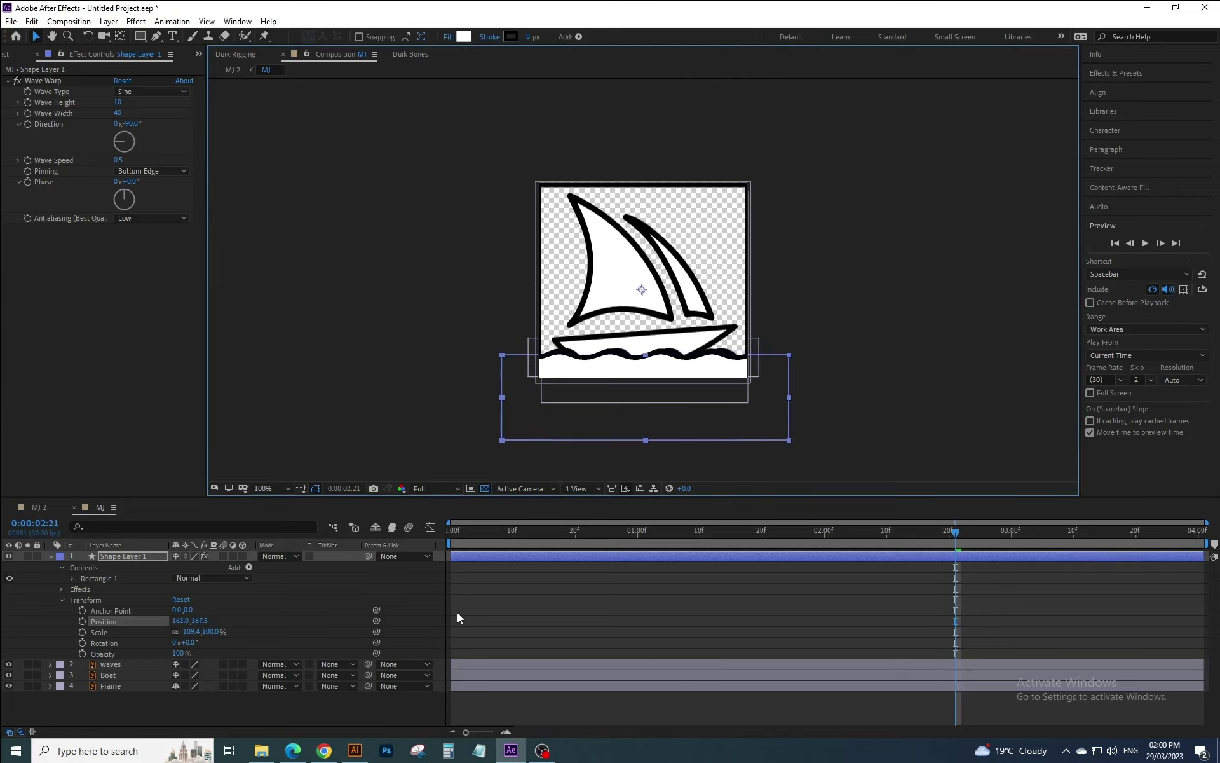
pyautogui.press('Right')
pyautogui.press('Right')
pyautogui.press('Right')
pyautogui.press('Right')
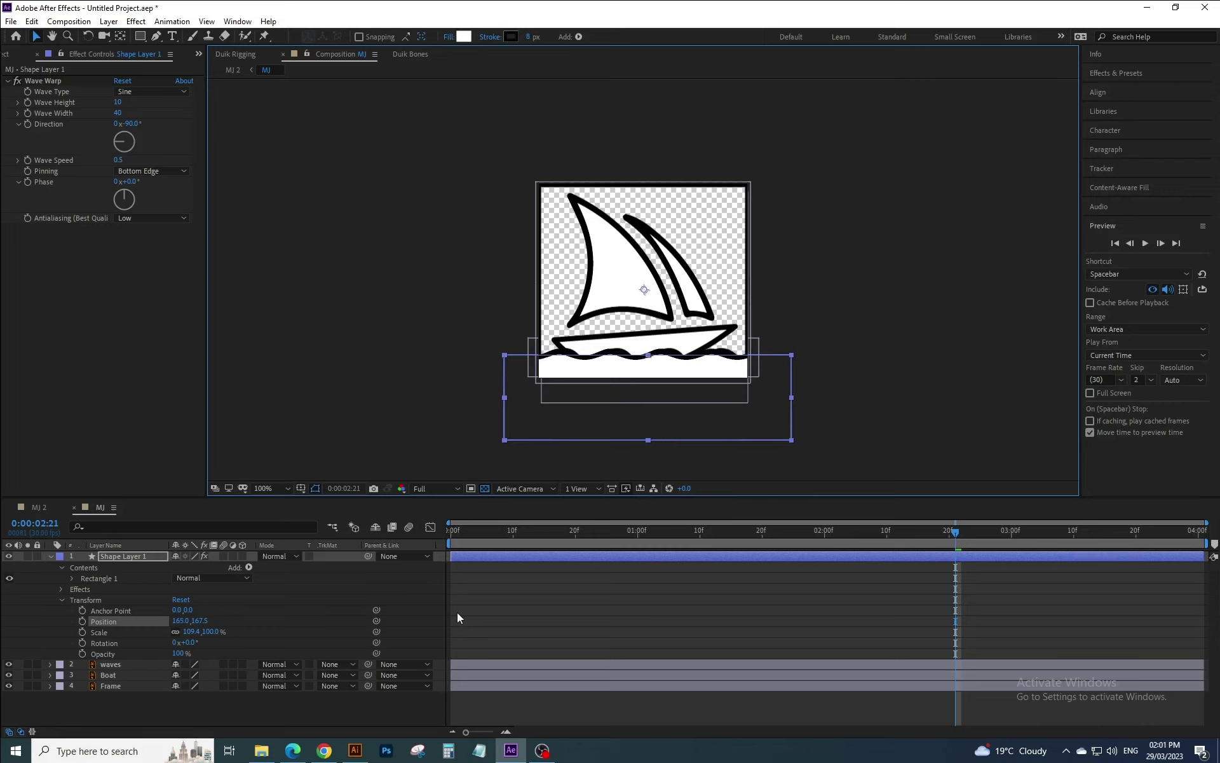
pyautogui.press('Right')
pyautogui.press('Right')
pyautogui.press('Right')
pyautogui.press('Right')
pyautogui.press('Left')
pyautogui.press('Left')
pyautogui.press('Left')
pyautogui.press('Left')
pyautogui.press('Left')
pyautogui.press('Left')
pyautogui.press('Left')
pyautogui.press('Left')
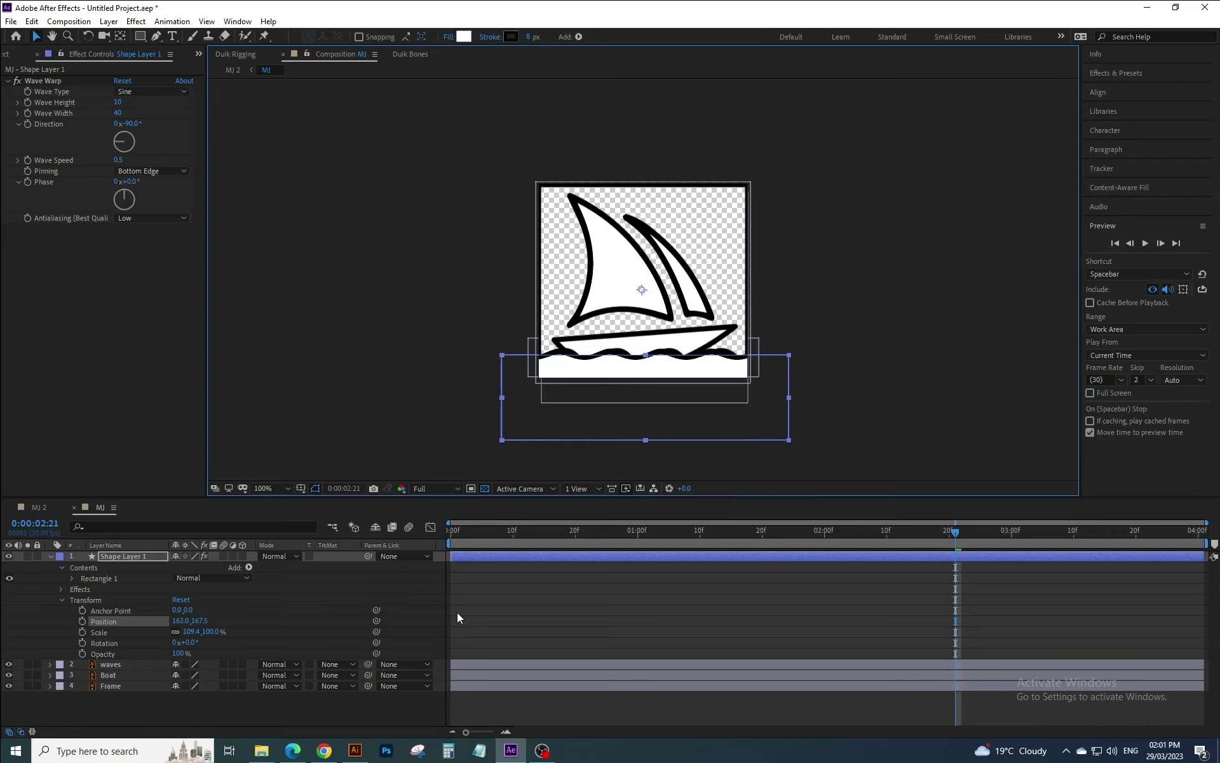
pyautogui.press('Left')
pyautogui.press('Left')
pyautogui.press('Up')
pyautogui.press('Up')
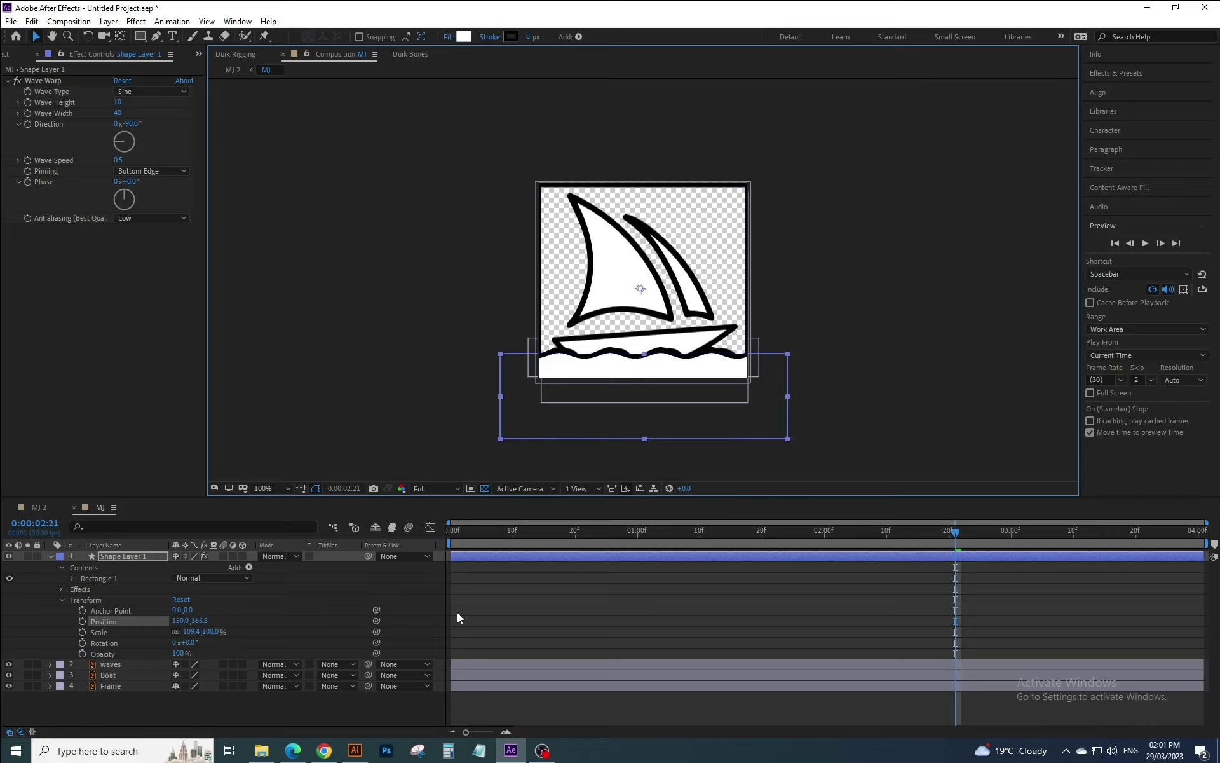
pyautogui.press('Right')
pyautogui.press('Right')
pyautogui.press('Right')
# - Hide the waves layer and preview the warped water line rippling under the boat
pyautogui.click(349, 394)
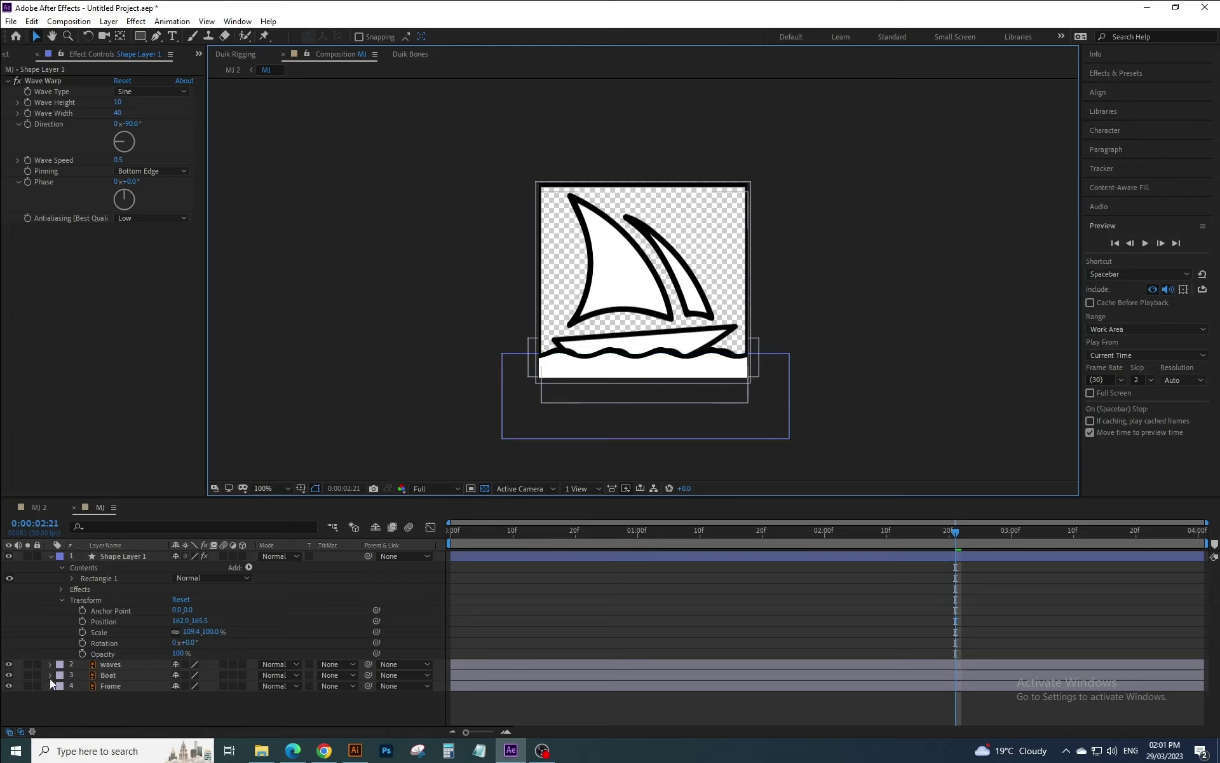
pyautogui.click(9, 664)
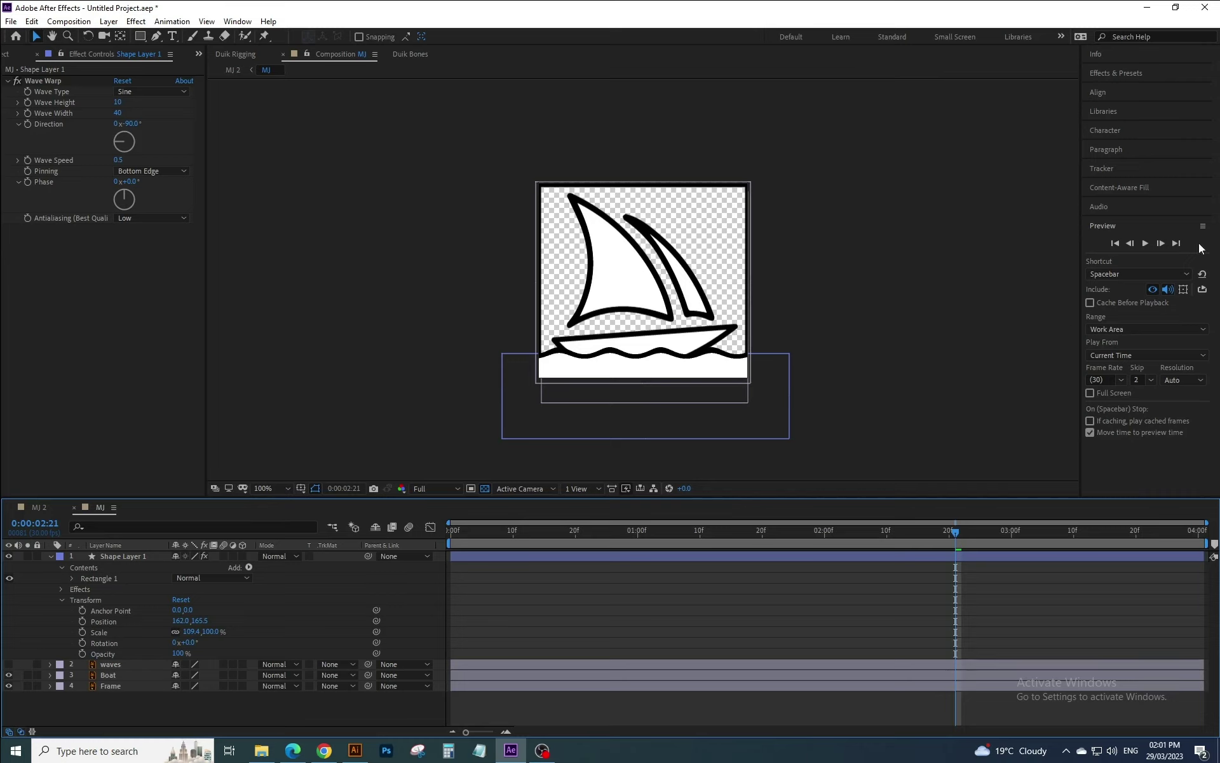
pyautogui.click(1145, 244)
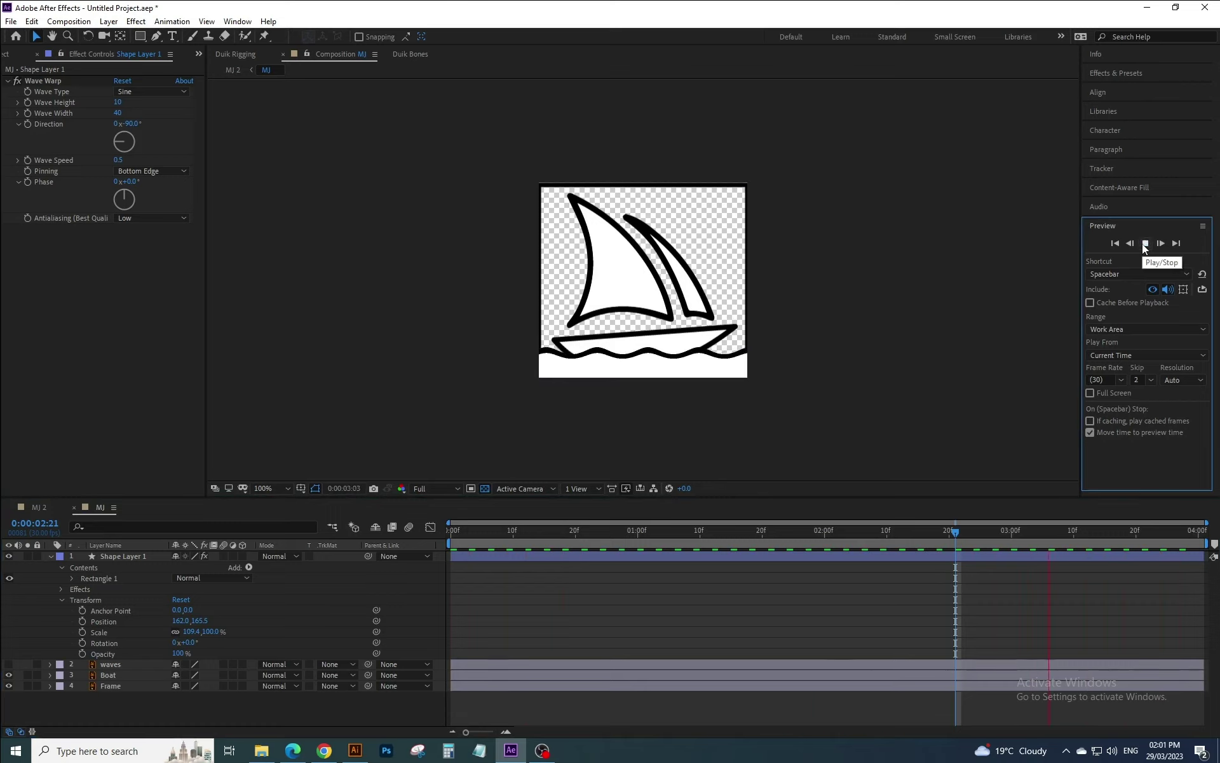
pyautogui.click(1145, 244)
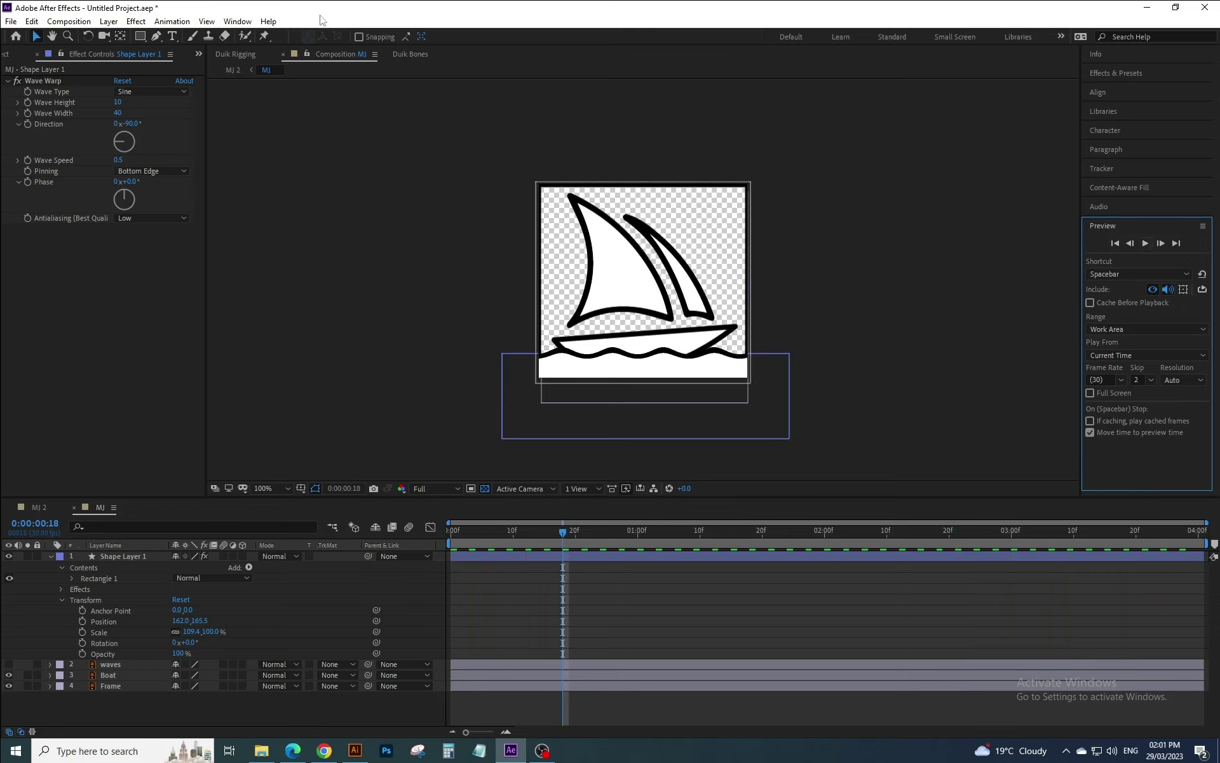
# - Change the MJ composition duration from 0:00:04:01 to 0:00:03:01 in Composition Settings
pyautogui.click(71, 23)
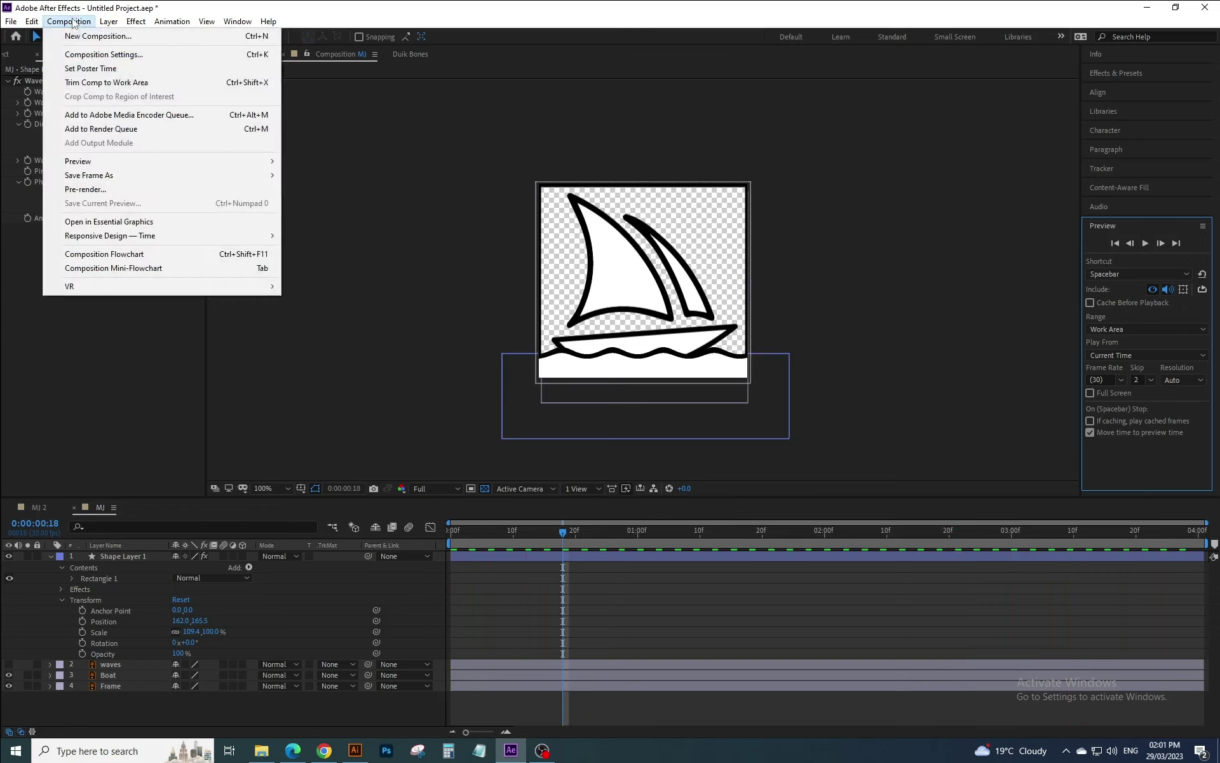
pyautogui.click(138, 54)
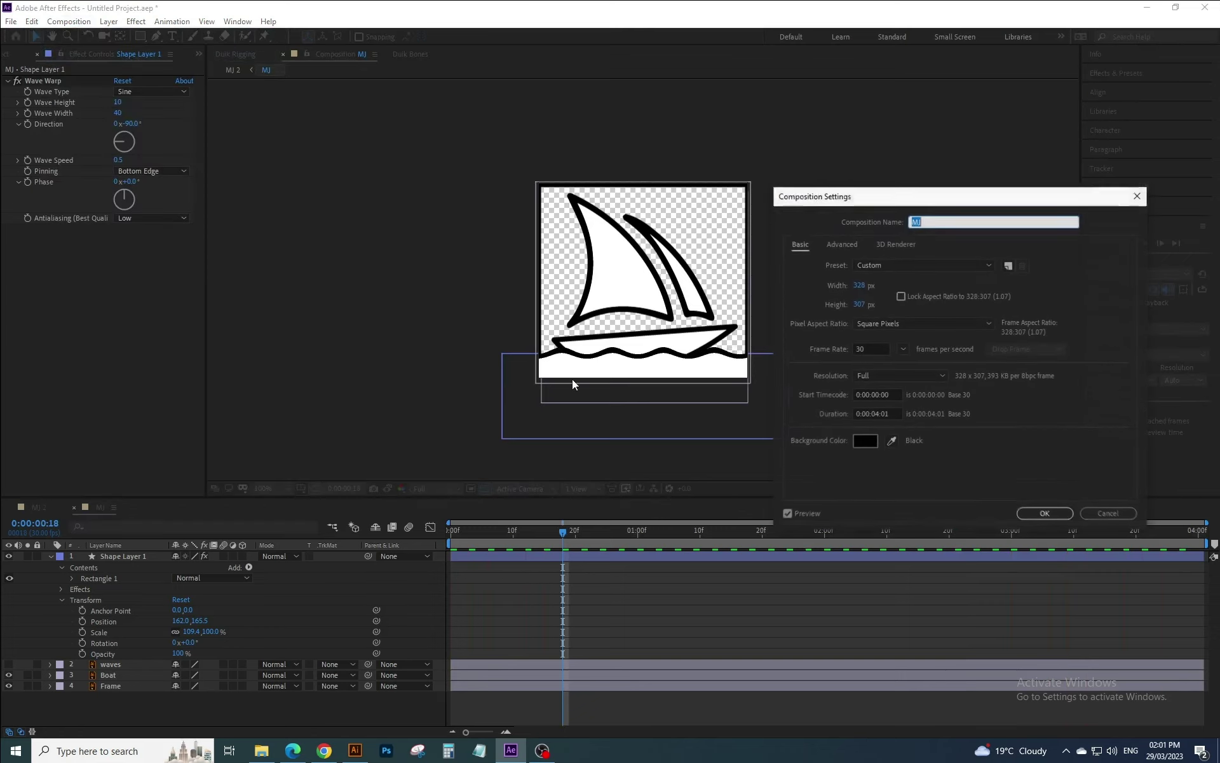
pyautogui.click(879, 414)
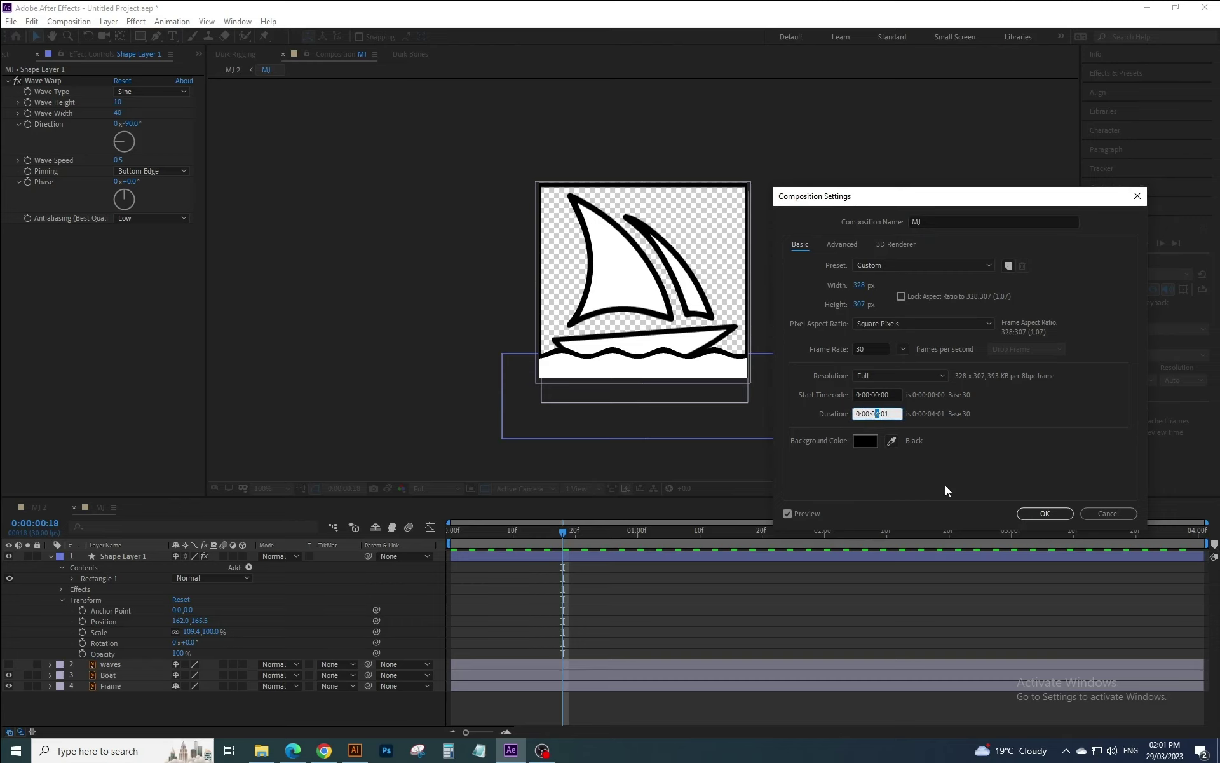
pyautogui.write('3')
pyautogui.press('Return')
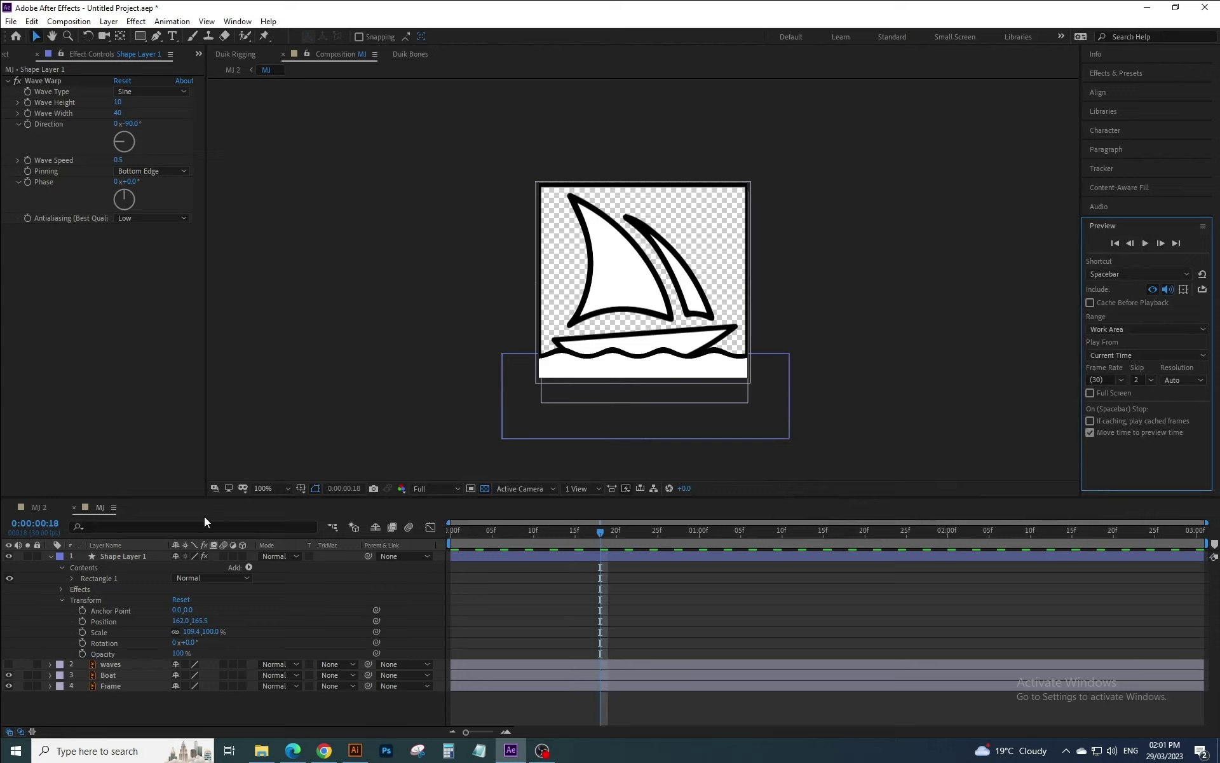
# - Collapse Shape Layer 1, delete the hidden waves layer, and select the Boat layer
pyautogui.click(49, 556)
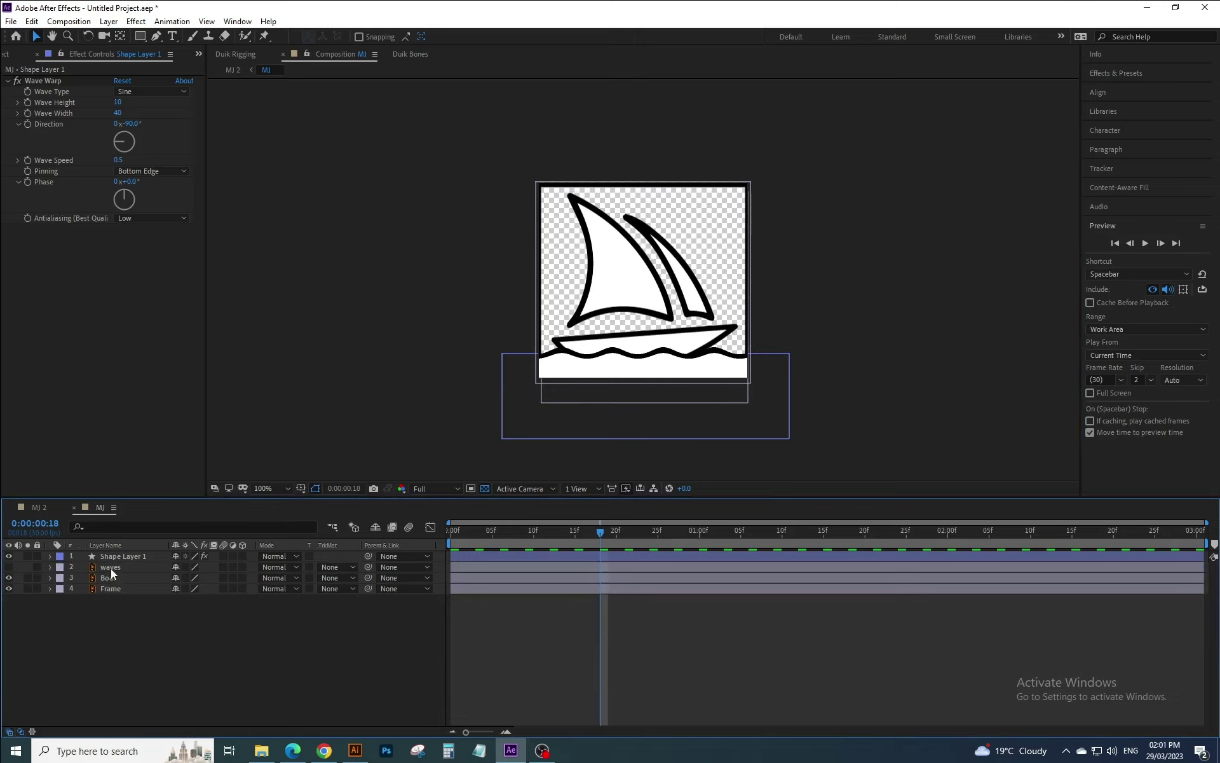
pyautogui.click(110, 568)
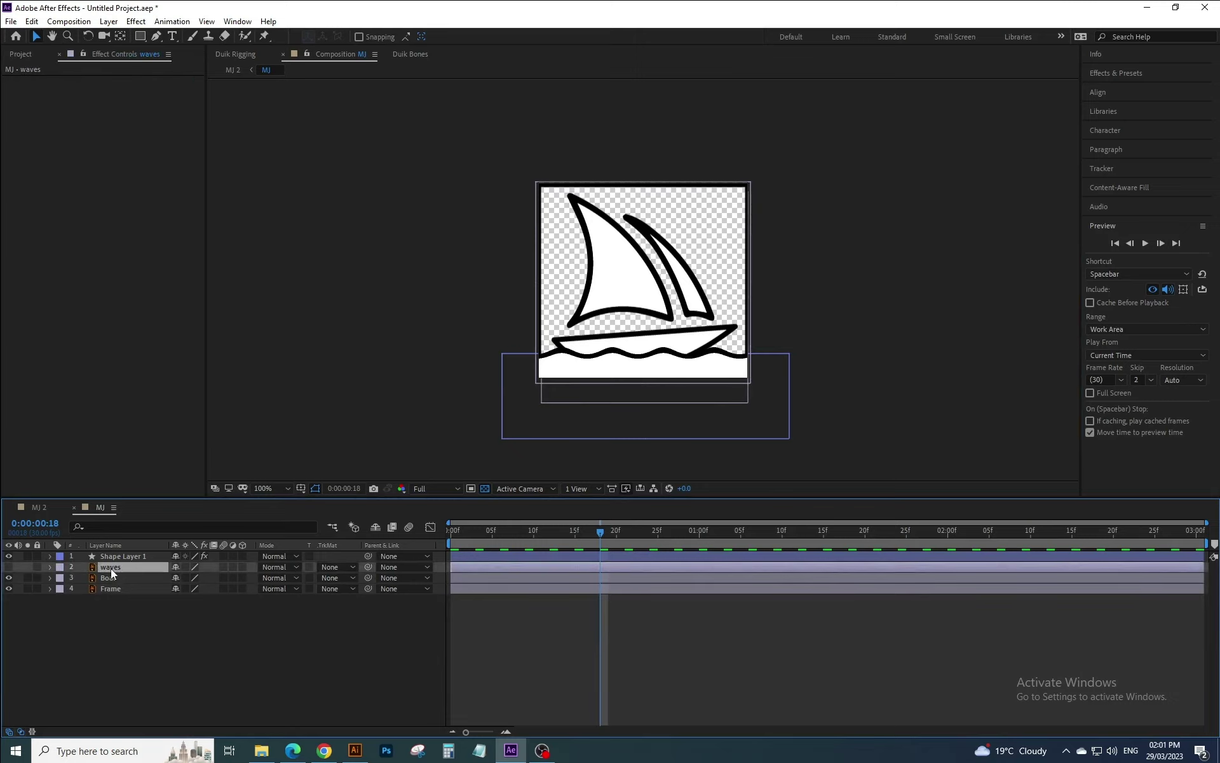
pyautogui.press('Delete')
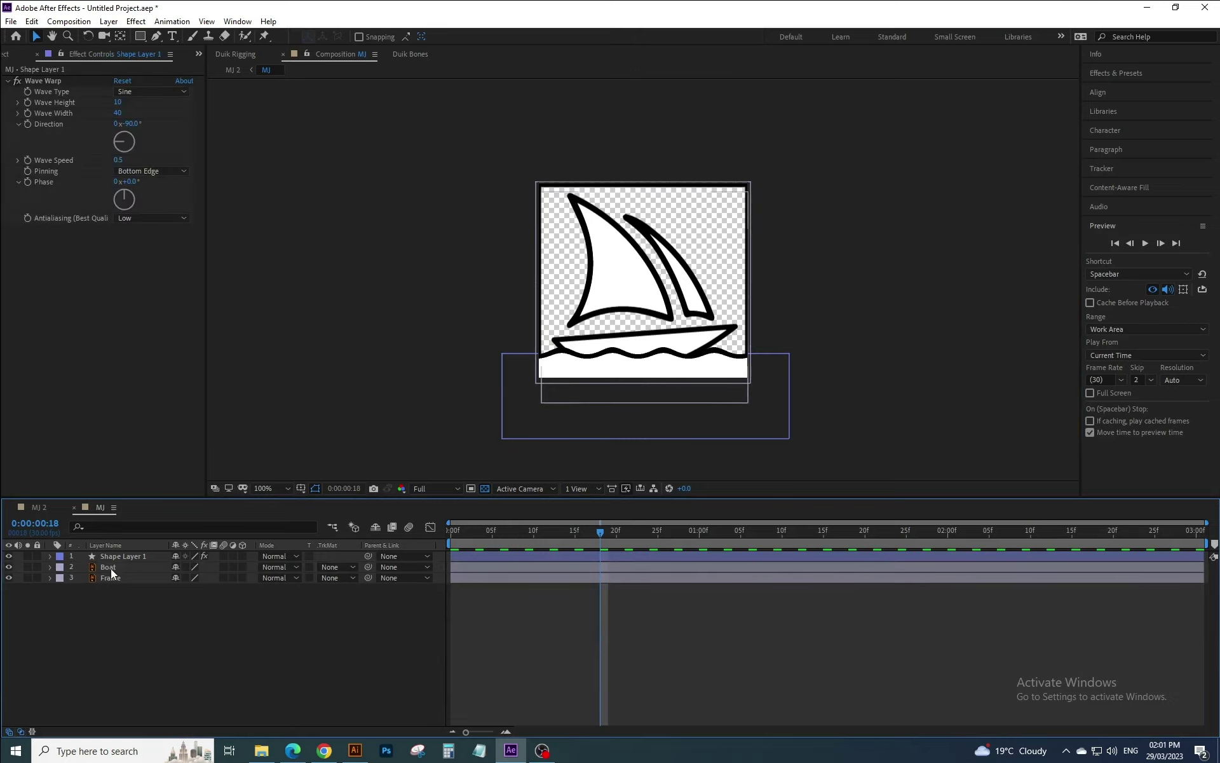
pyautogui.click(110, 568)
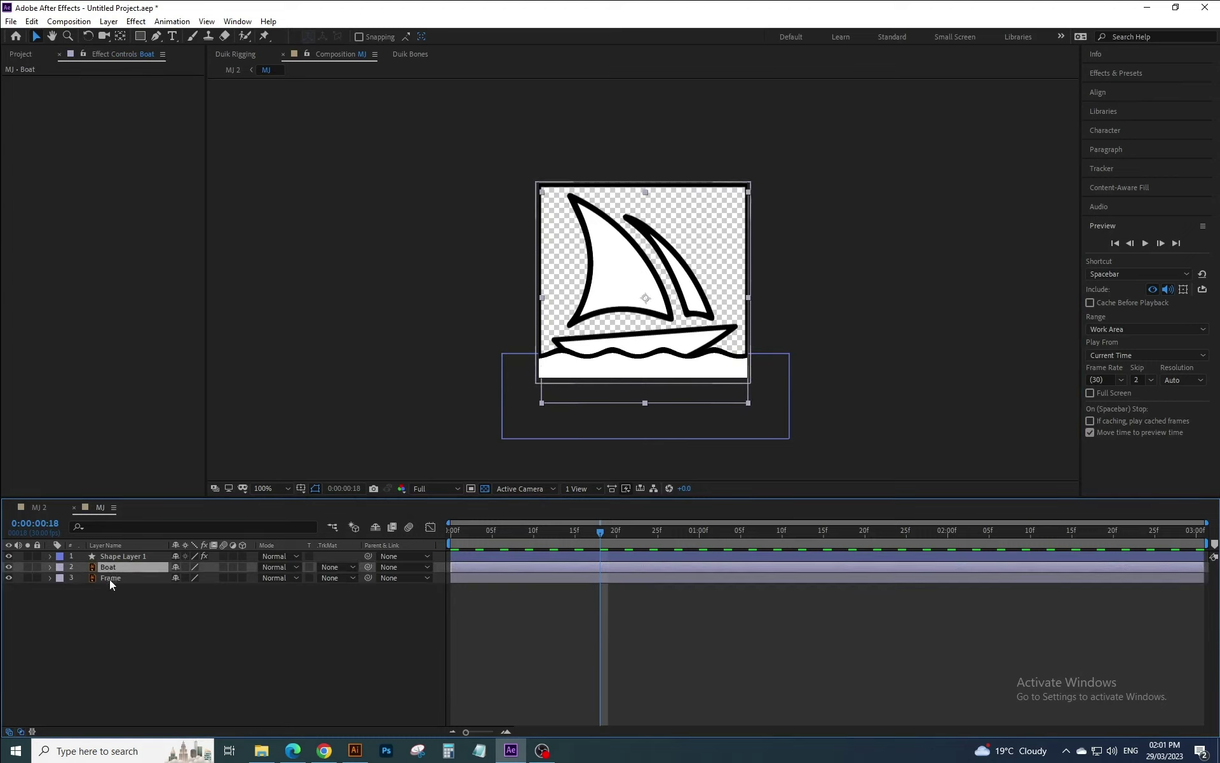
# - Hide the Frame and Shape Layer 1 layers so only the boat remains visible
pyautogui.click(110, 579)
pyautogui.click(8, 578)
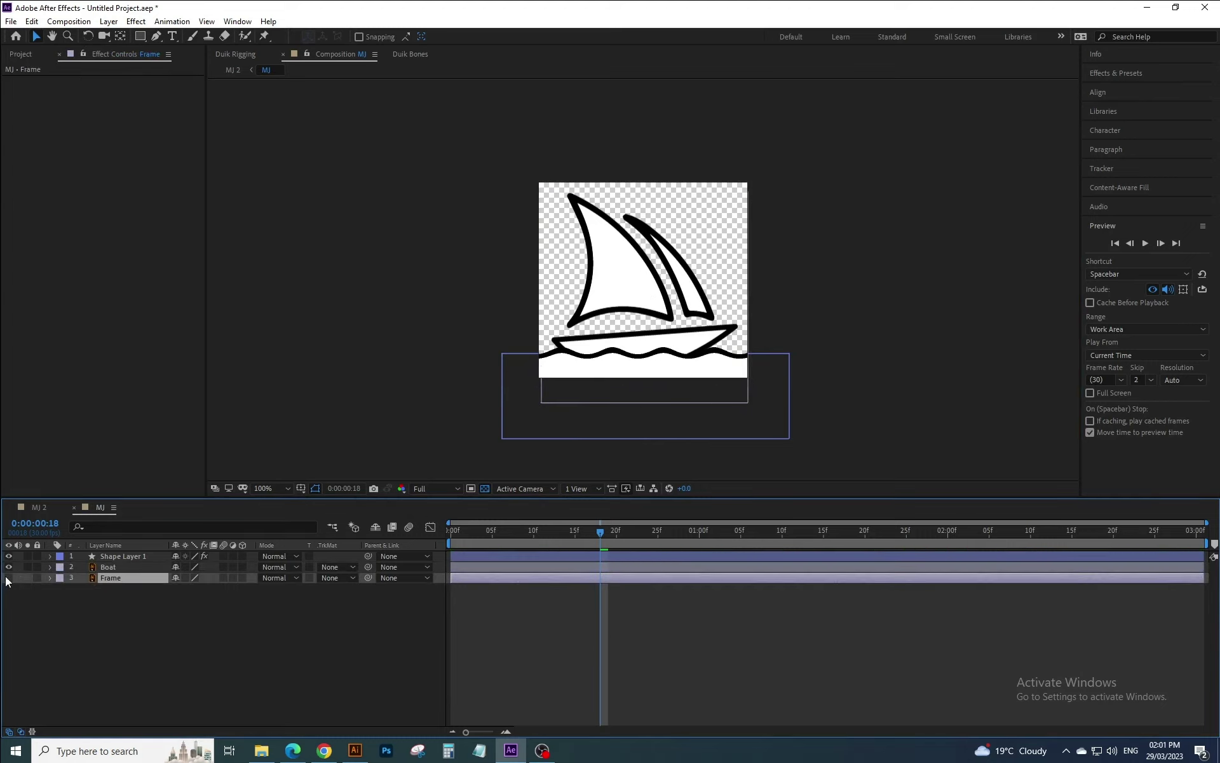
pyautogui.click(110, 574)
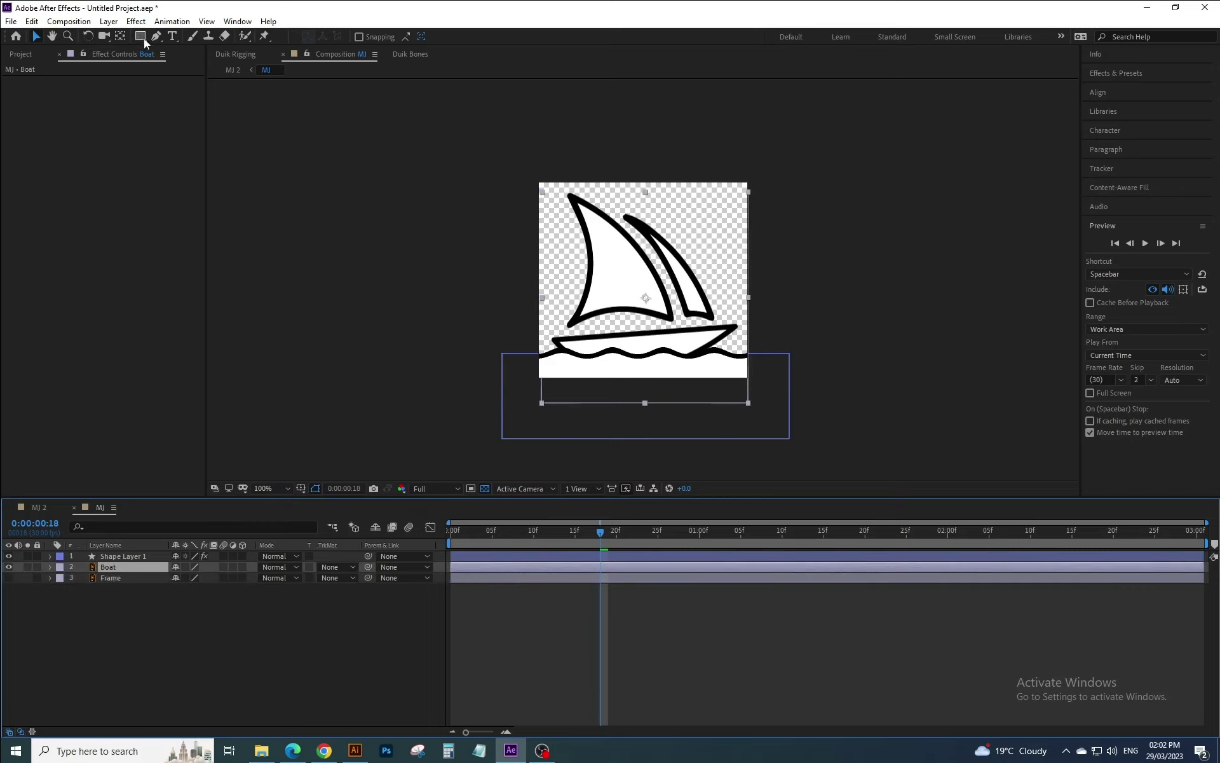
pyautogui.click(120, 36)
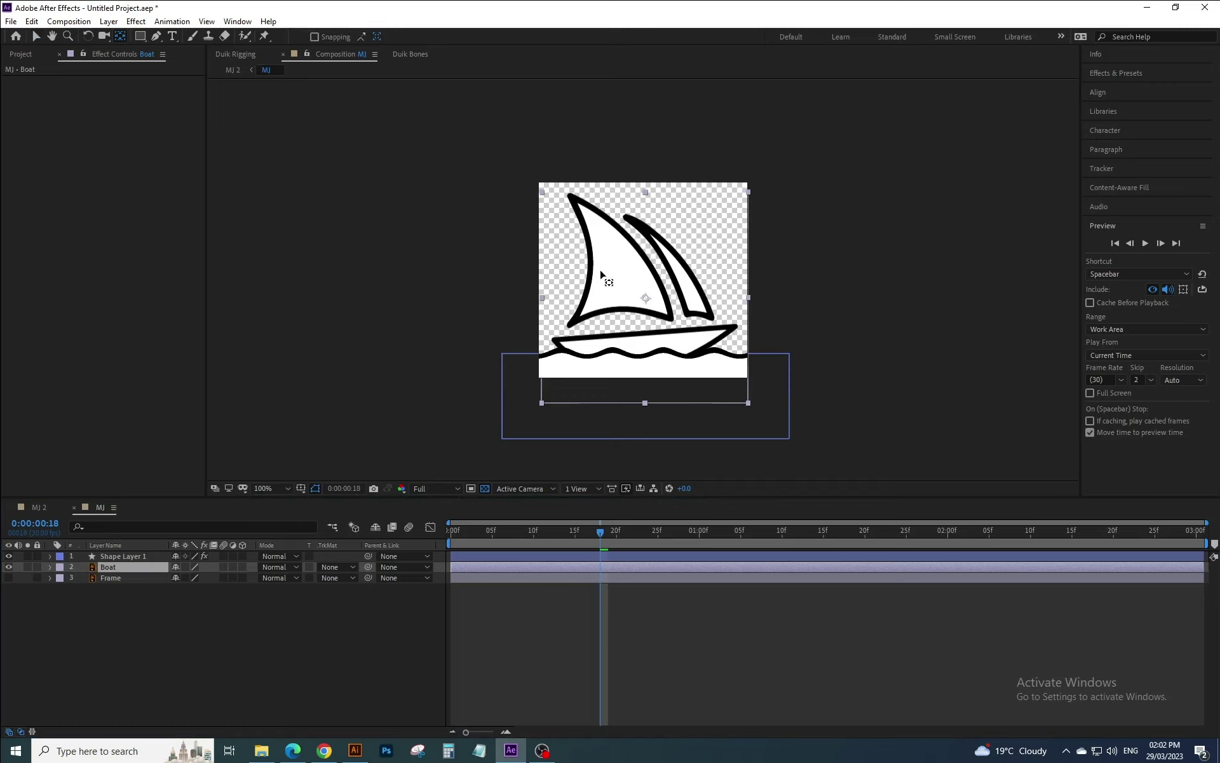
pyautogui.click(13, 561)
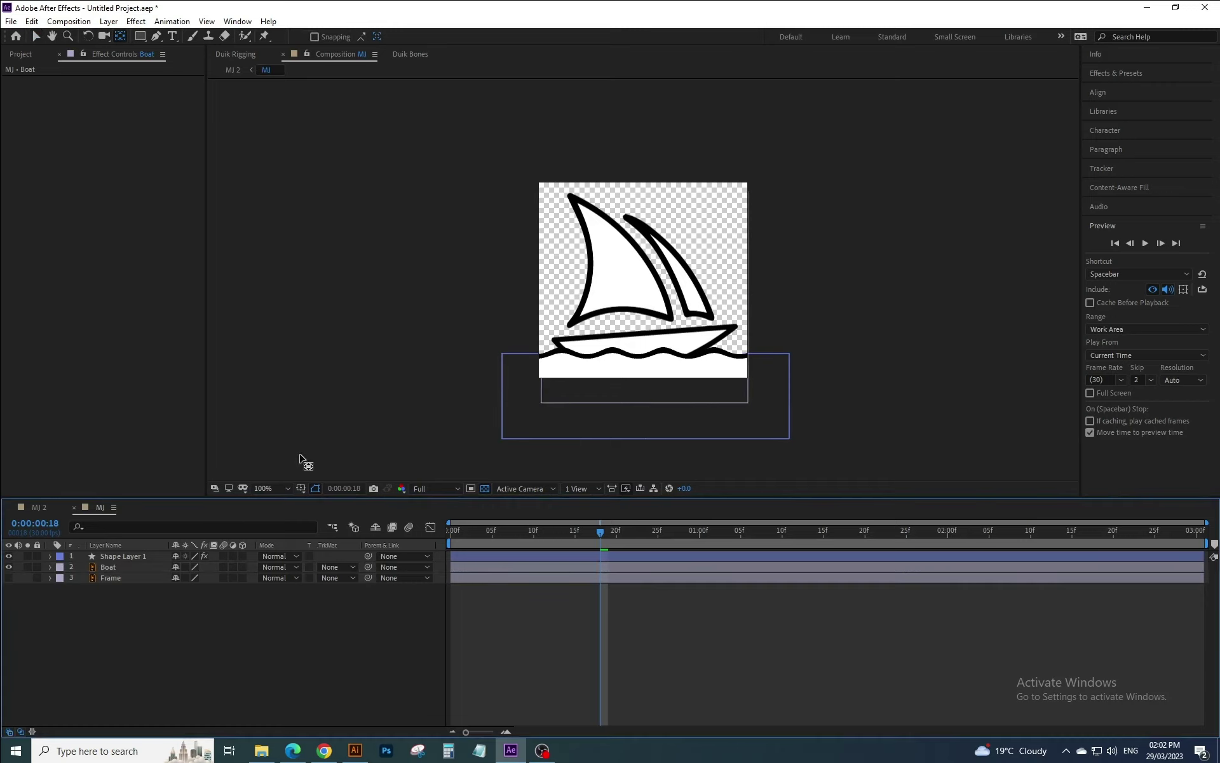
pyautogui.click(10, 556)
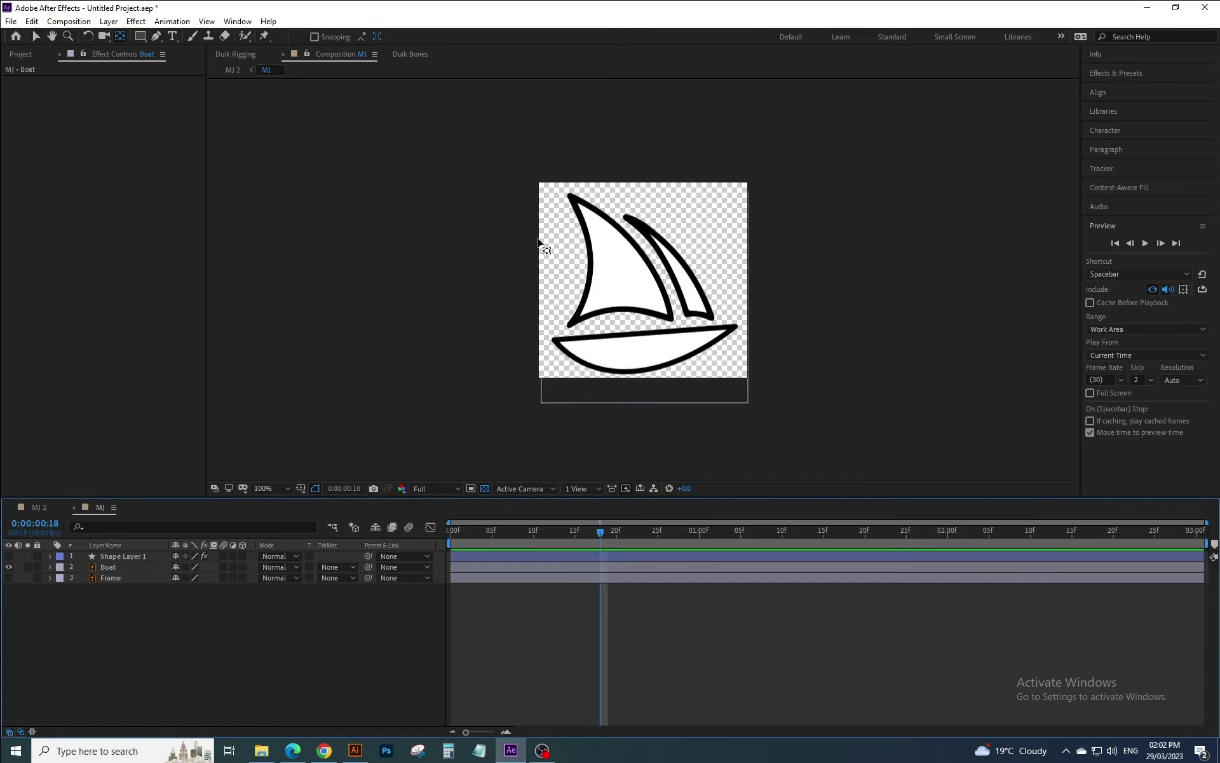
# - Drag the Boat's anchor point down to the bottom of its hull and return to frame 0
pyautogui.click(631, 265)
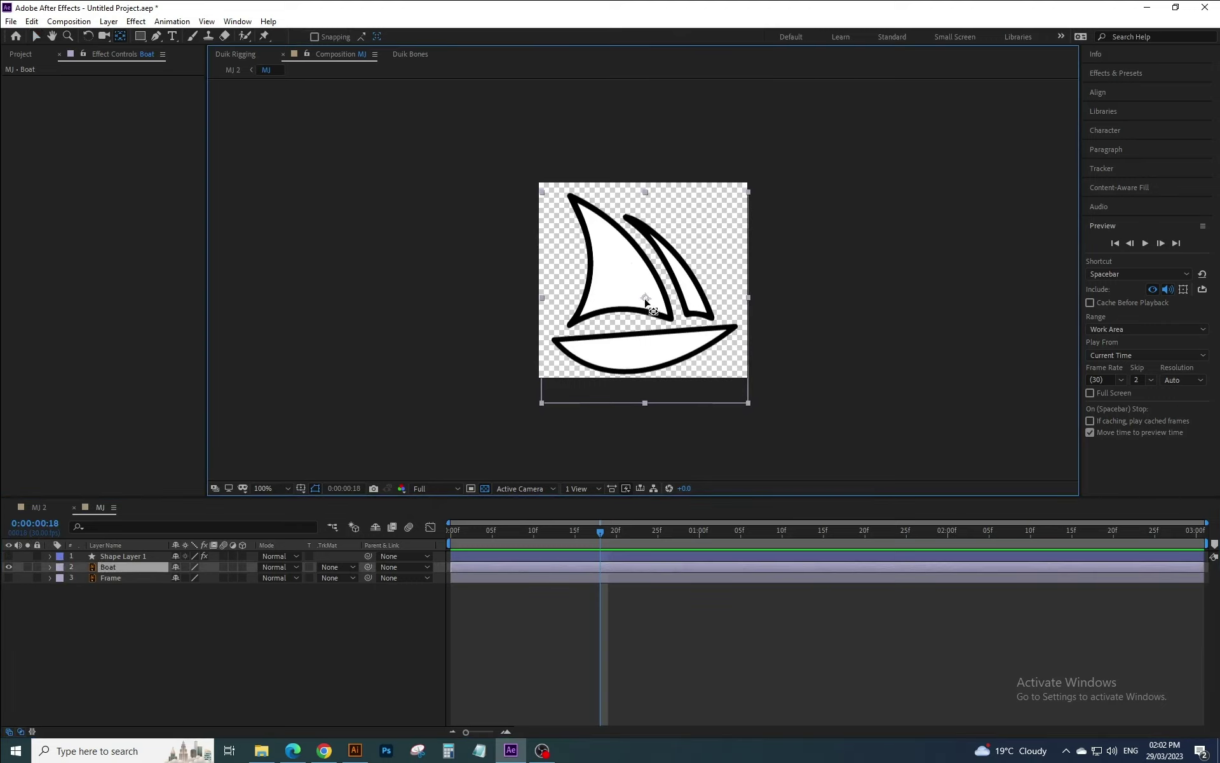
pyautogui.moveTo(645, 302); pyautogui.dragTo(645, 371)
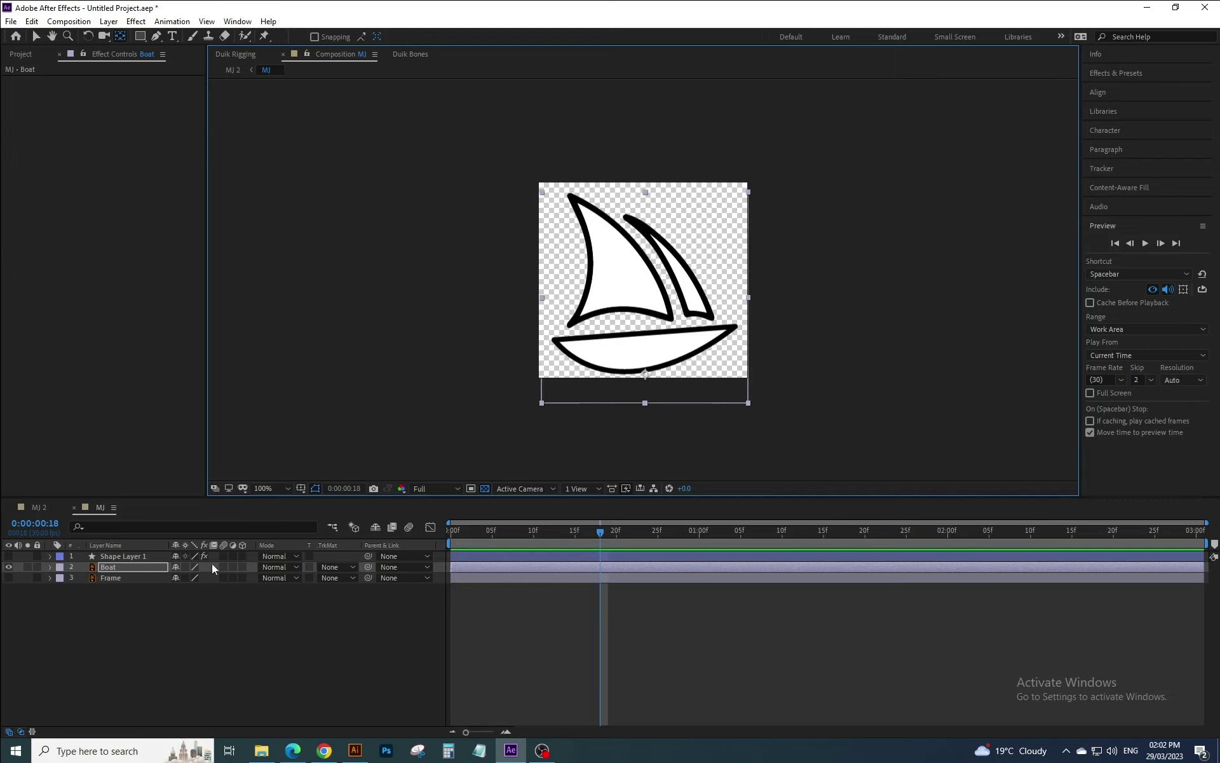
pyautogui.click(106, 567)
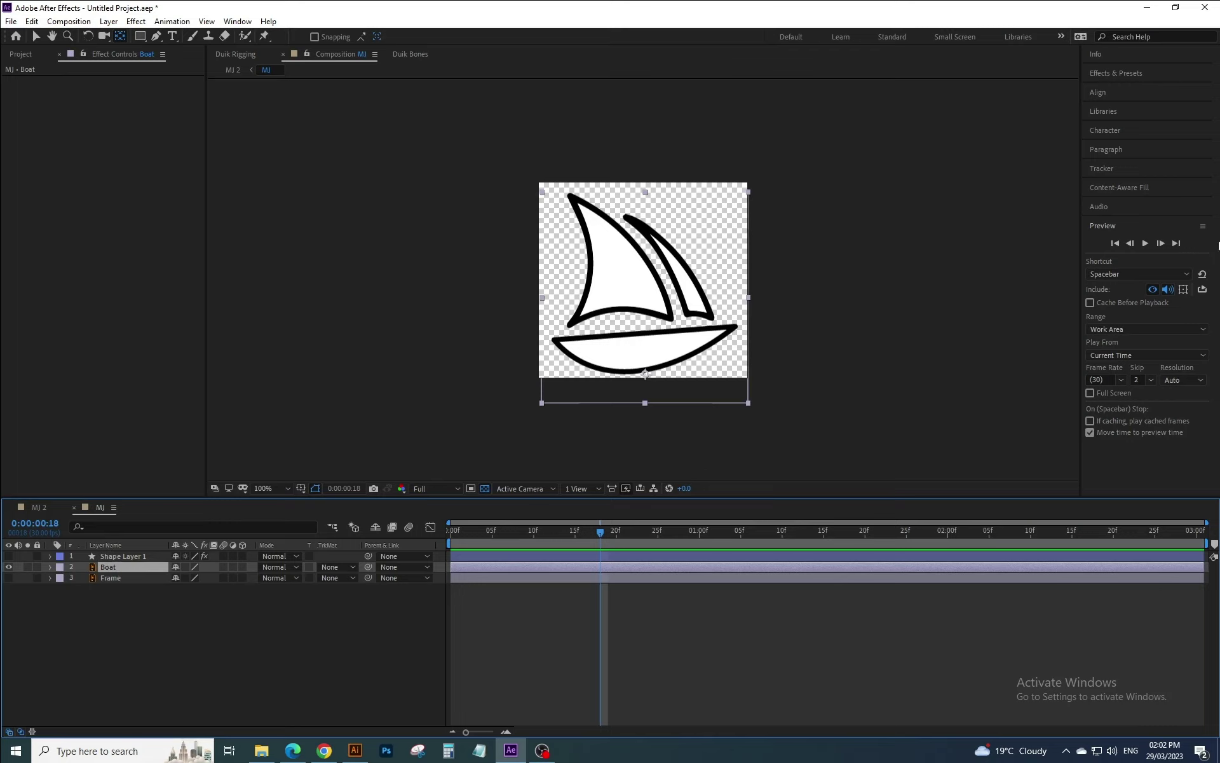
pyautogui.click(1118, 245)
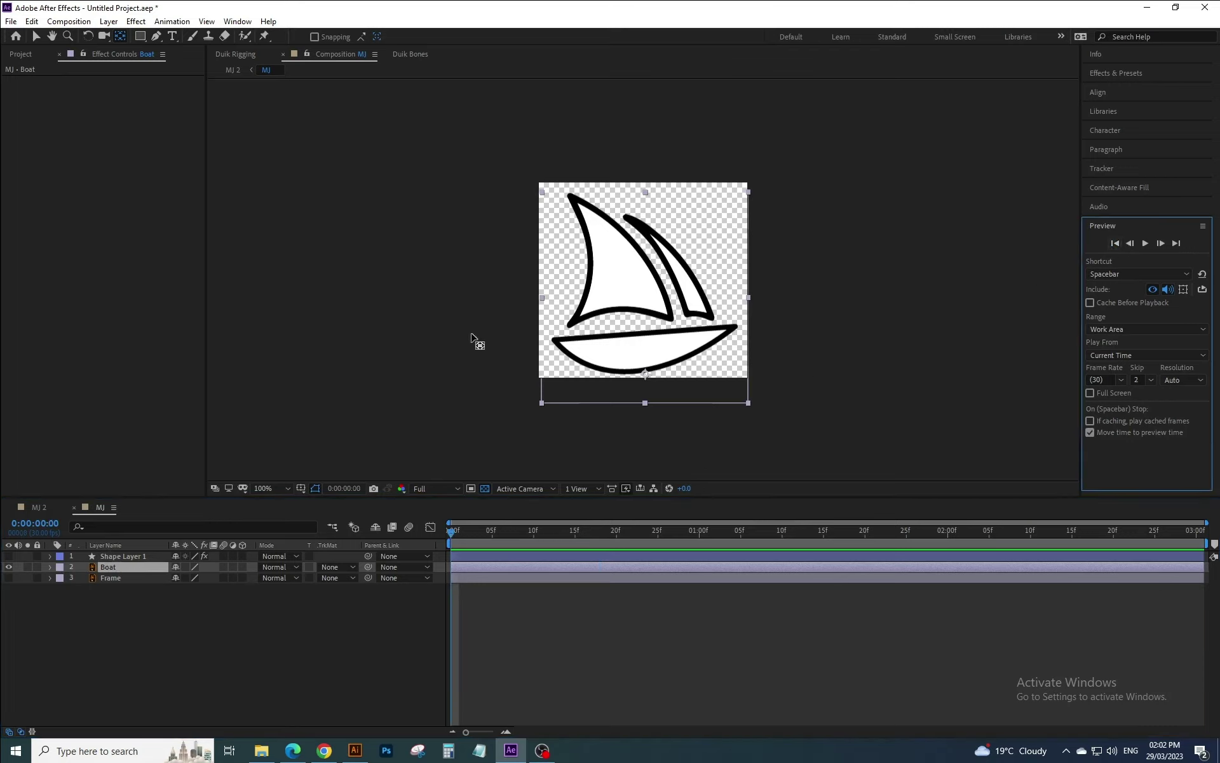
# - Add 0:00 keyframes for the Boat's Rotation and Position, leaving Anchor Point unkeyframed
pyautogui.click(50, 566)
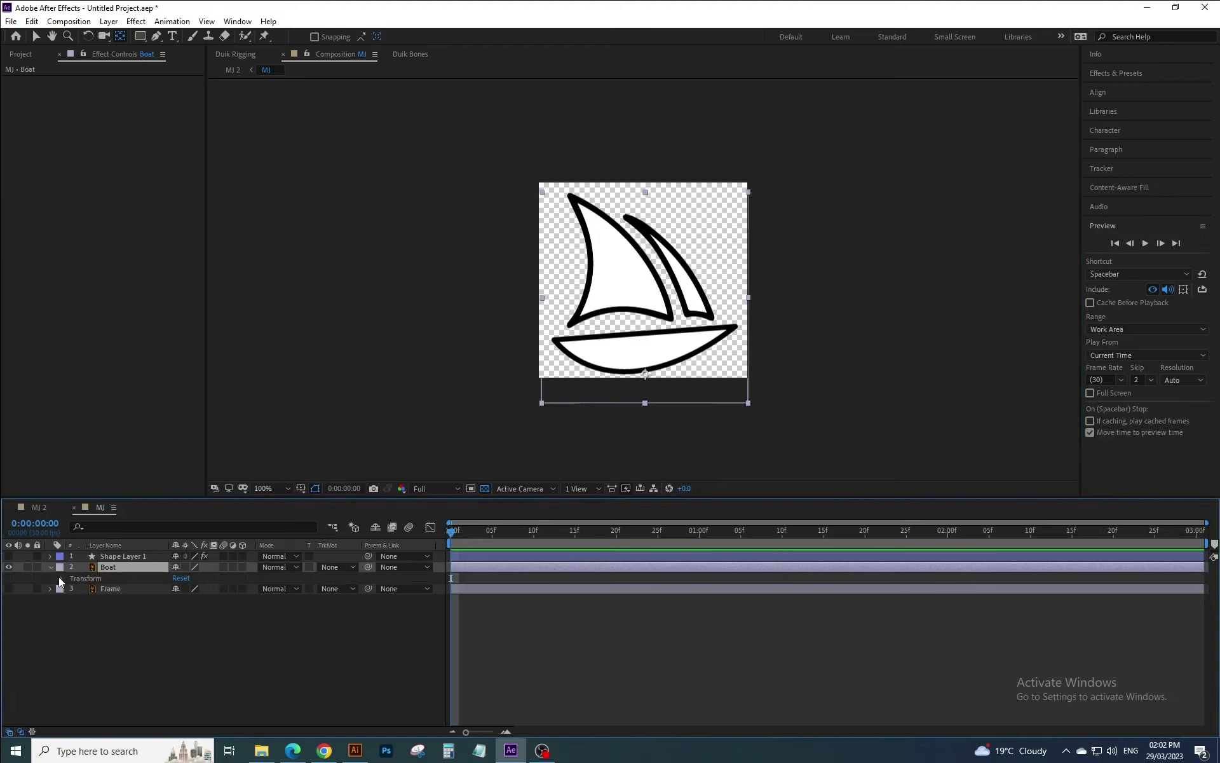
pyautogui.click(60, 578)
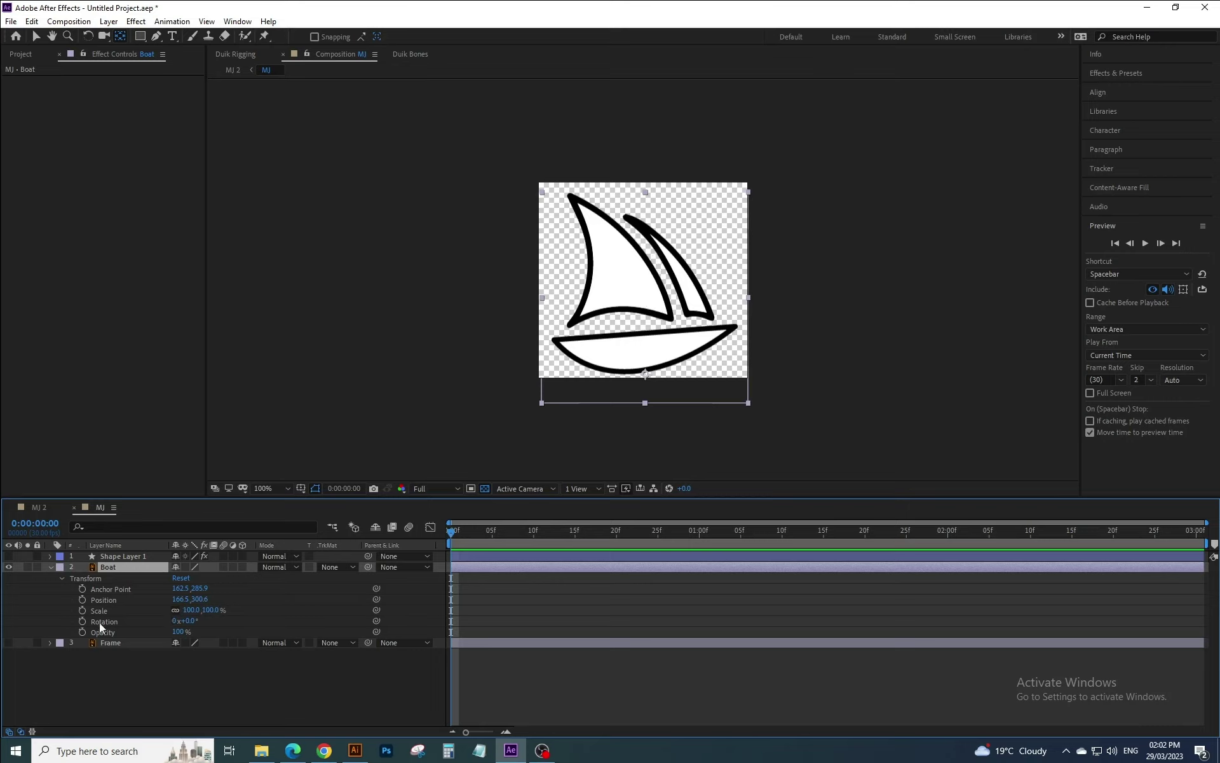
pyautogui.click(82, 622)
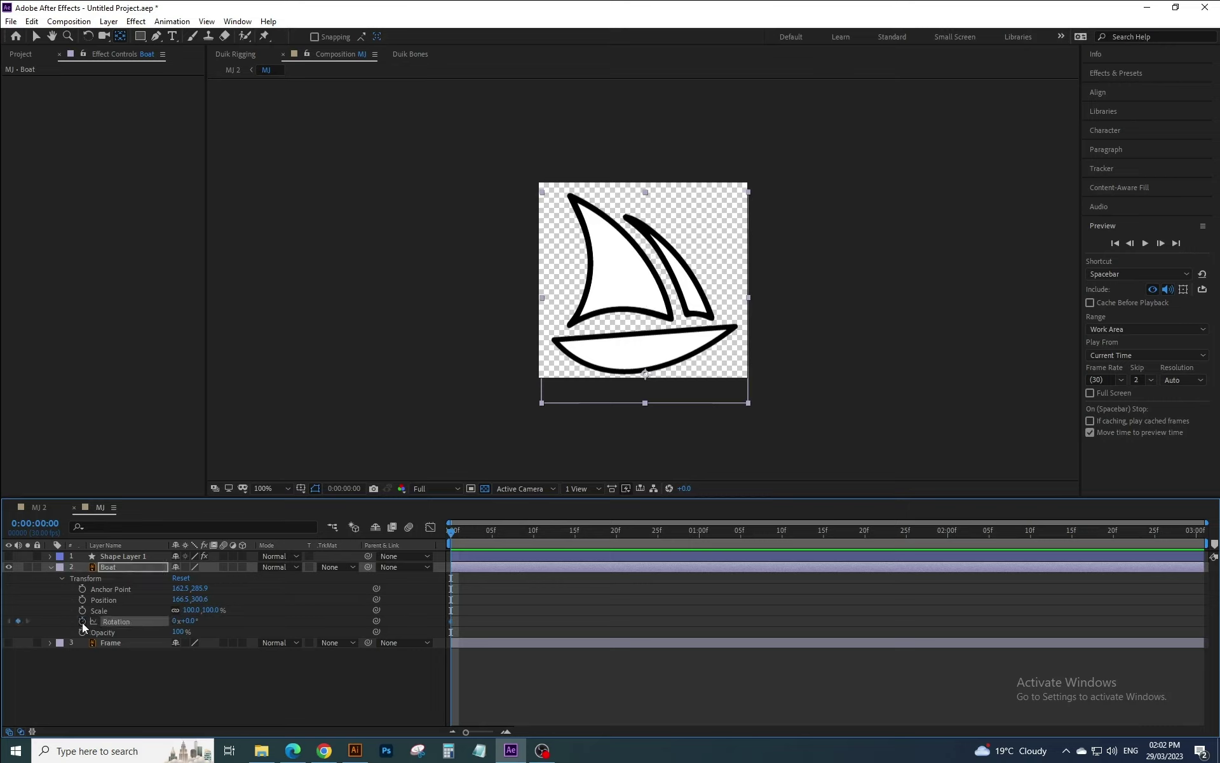
pyautogui.click(82, 590)
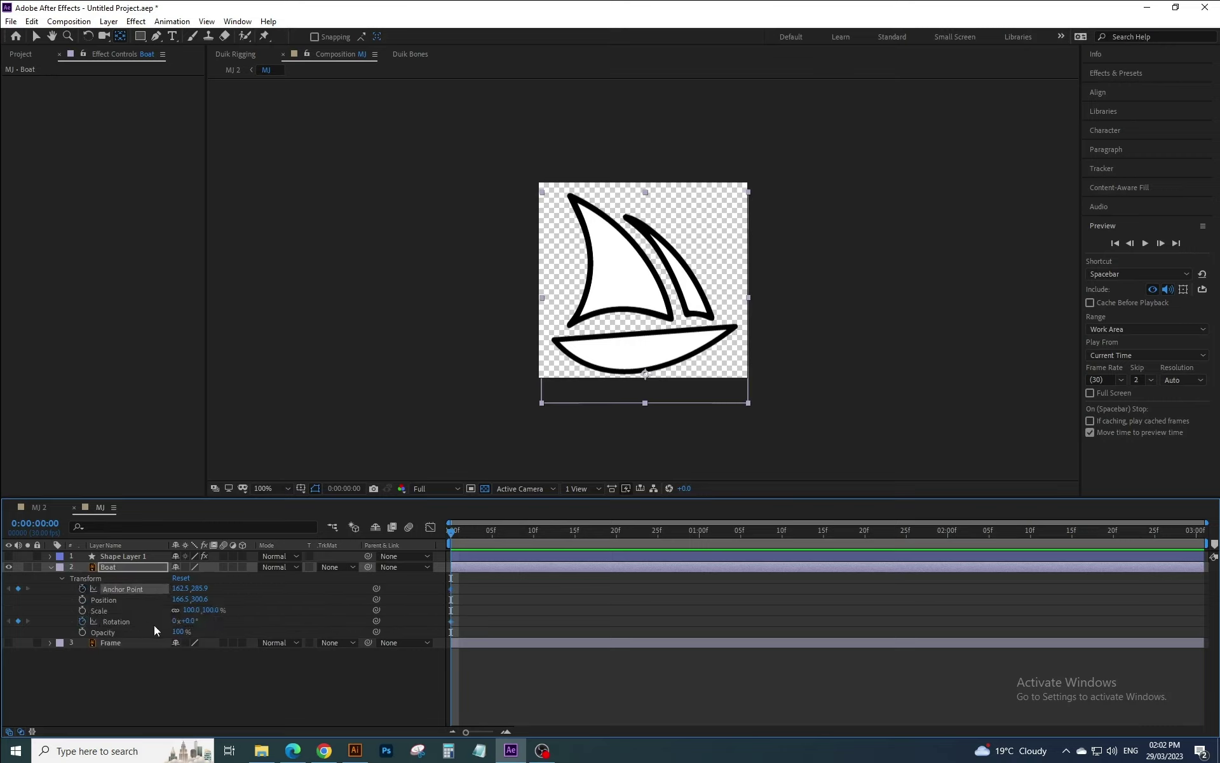
pyautogui.click(83, 588)
pyautogui.click(82, 600)
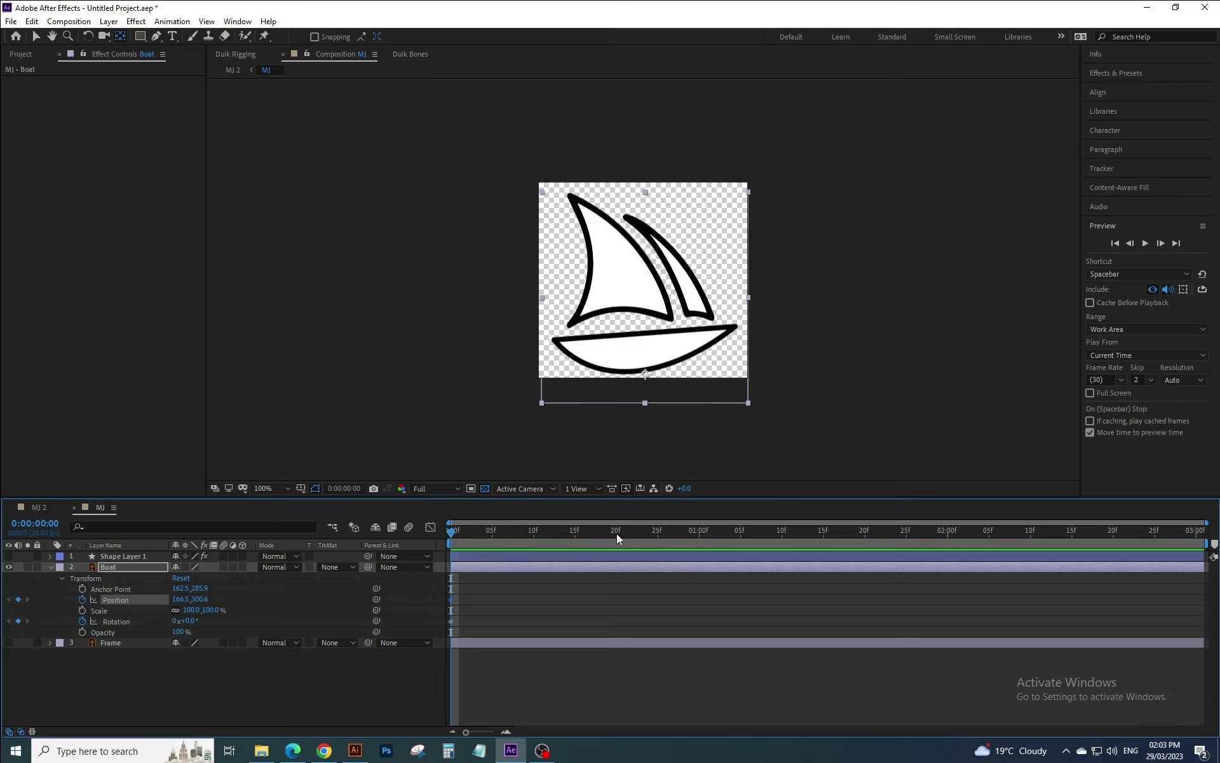
# - At 1:00, tilt the boat to 2° Rotation and nudge it slightly down
pyautogui.click(701, 531)
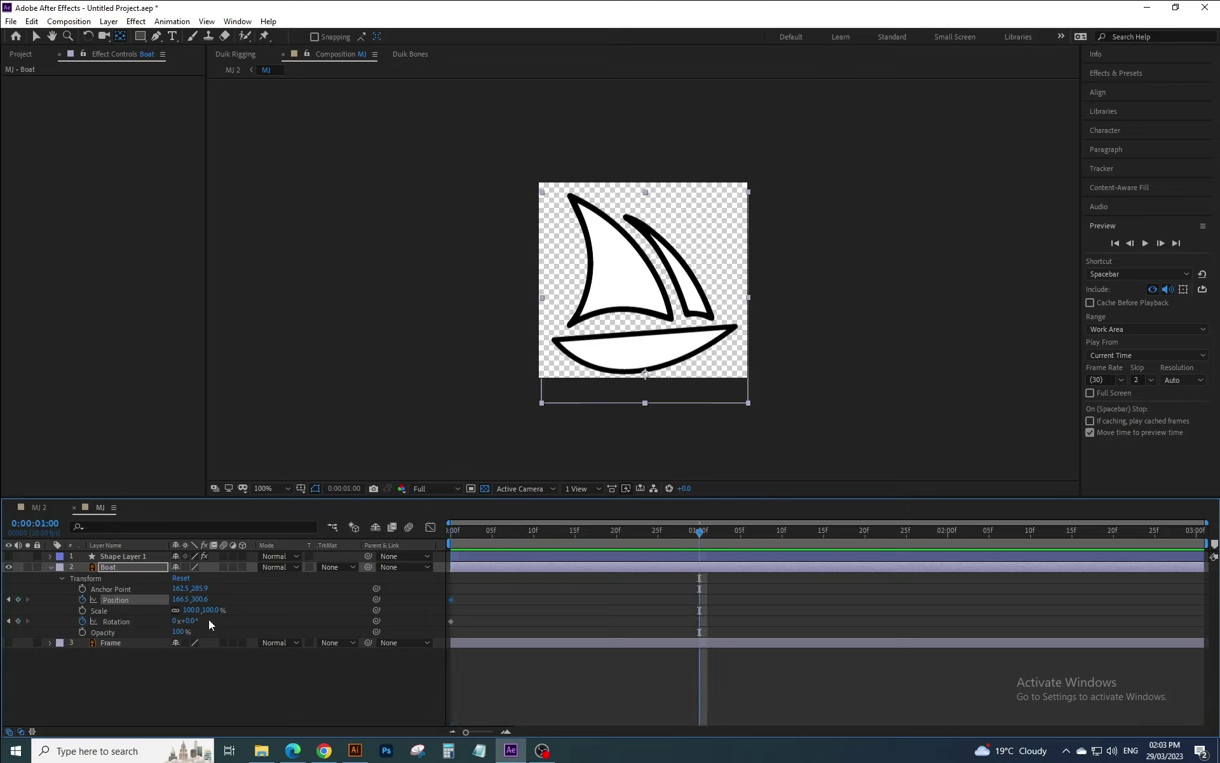
pyautogui.click(190, 621)
pyautogui.write('2')
pyautogui.press('Return')
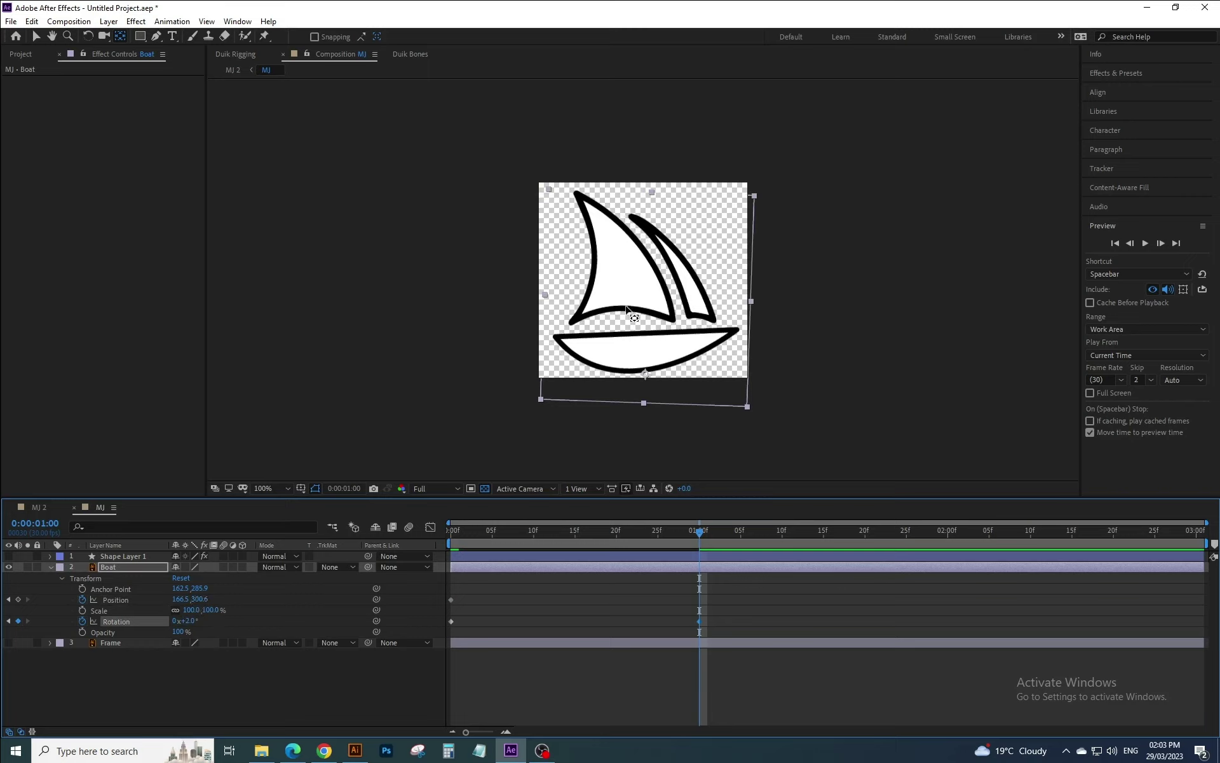
pyautogui.click(618, 280)
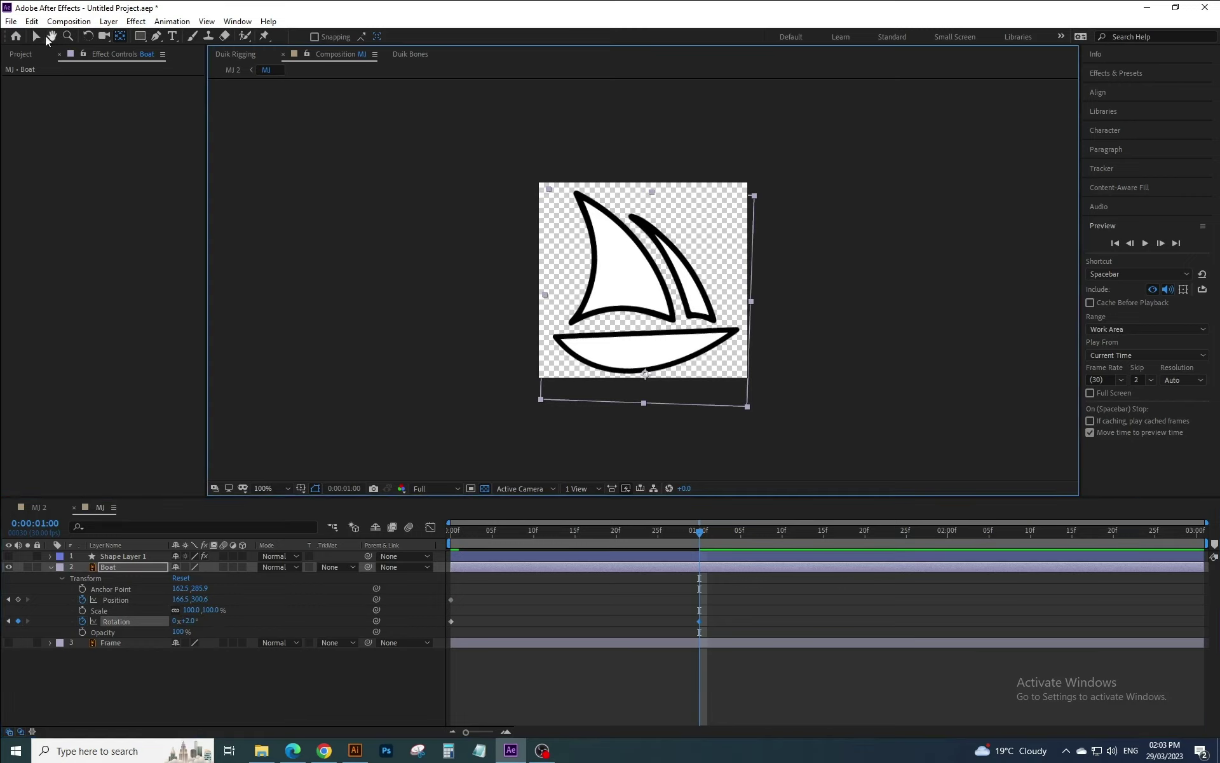
pyautogui.click(37, 36)
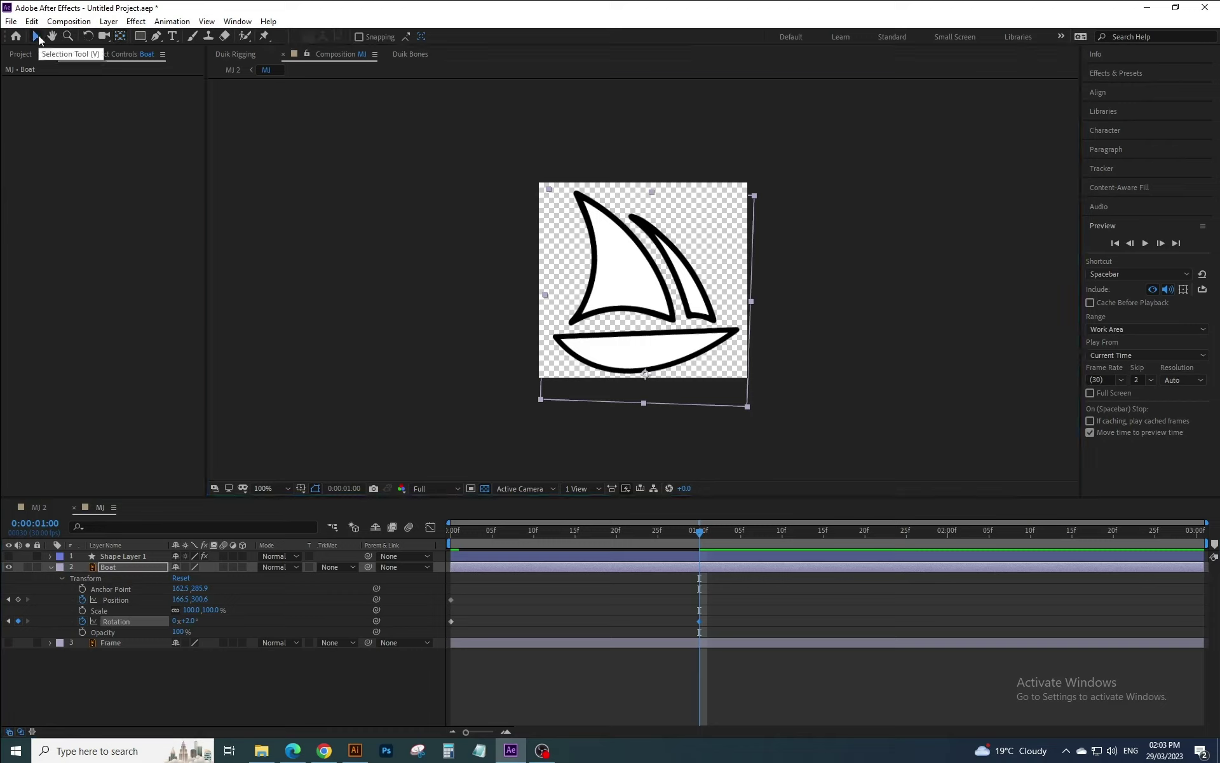
pyautogui.press('Down')
pyautogui.press('Down')
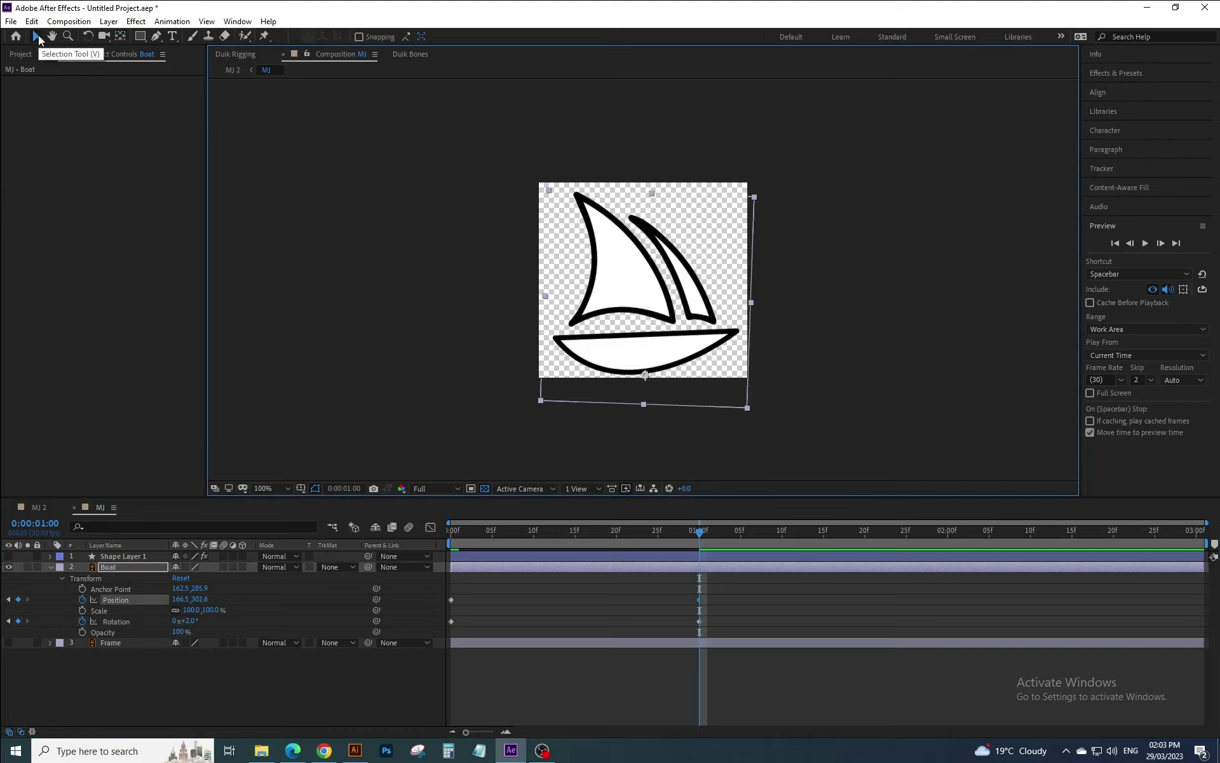
pyautogui.press('Down')
pyautogui.press('Down')
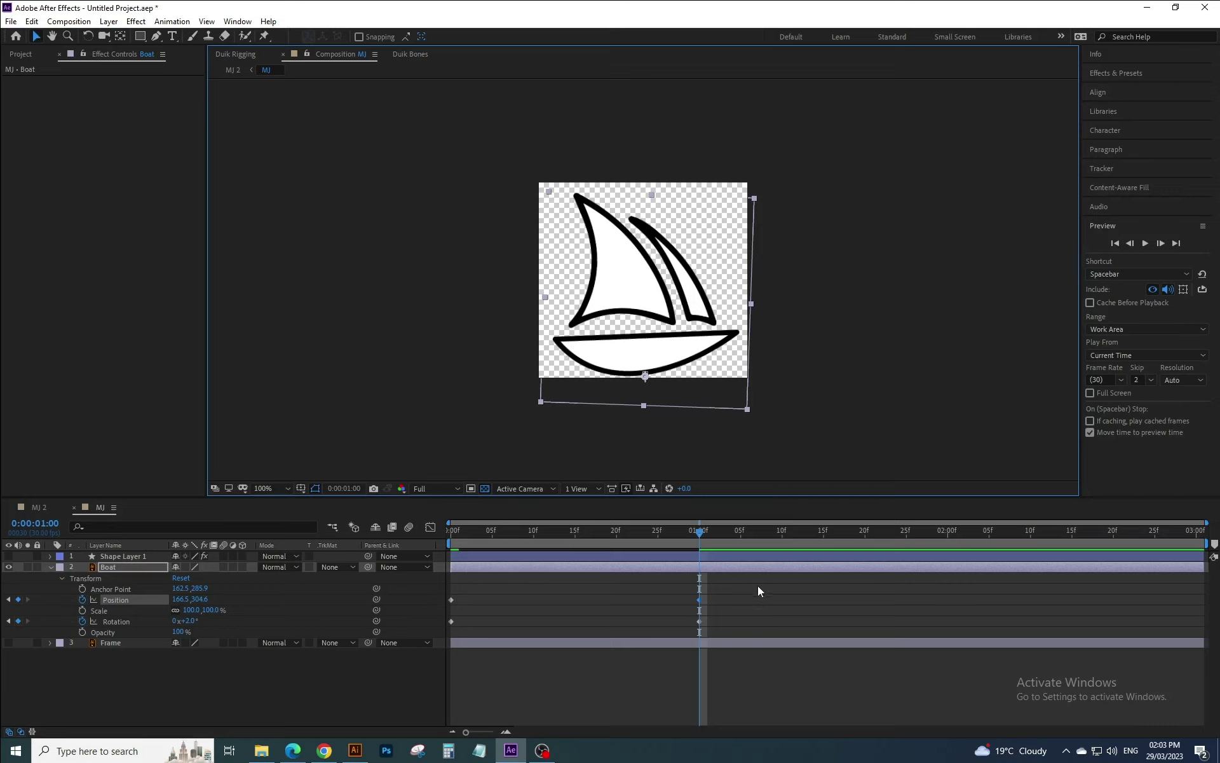
# - Copy the resting 0:00 keyframes to 2:00 and the tilted 1:00 keyframes to 3:00
pyautogui.click(947, 534)
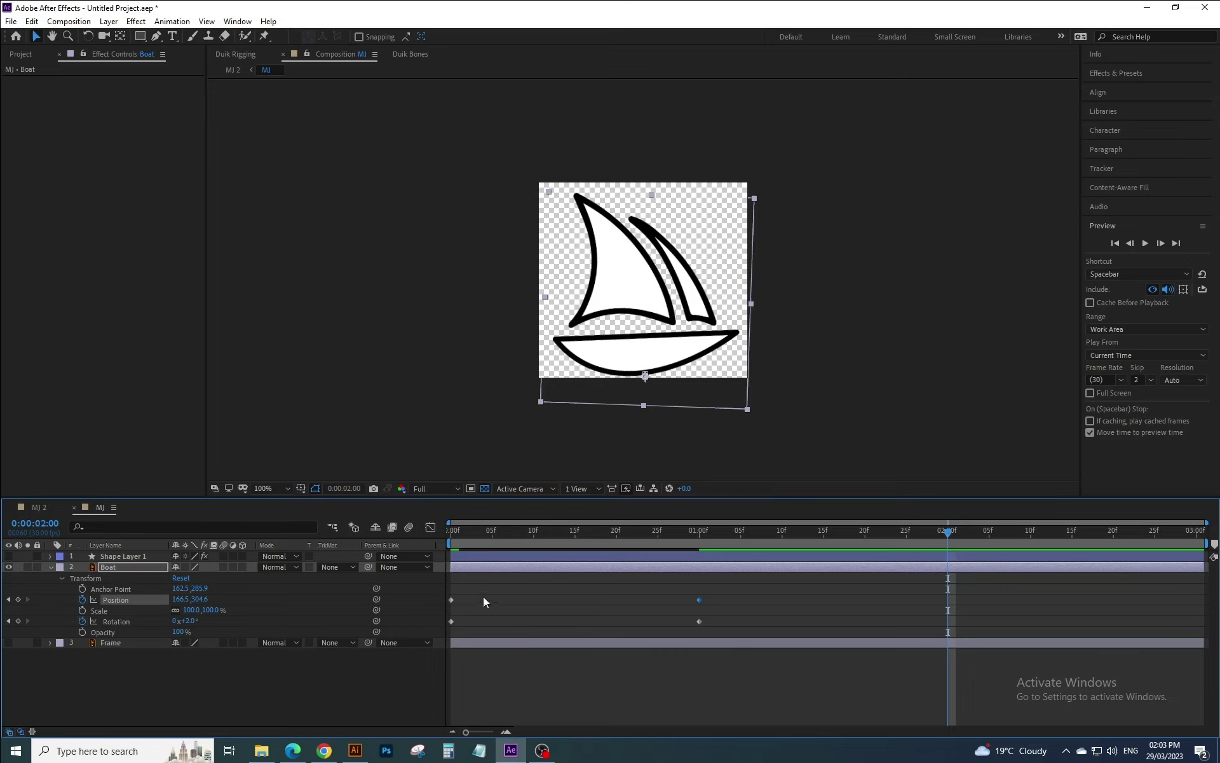
pyautogui.moveTo(483, 597); pyautogui.dragTo(445, 633)
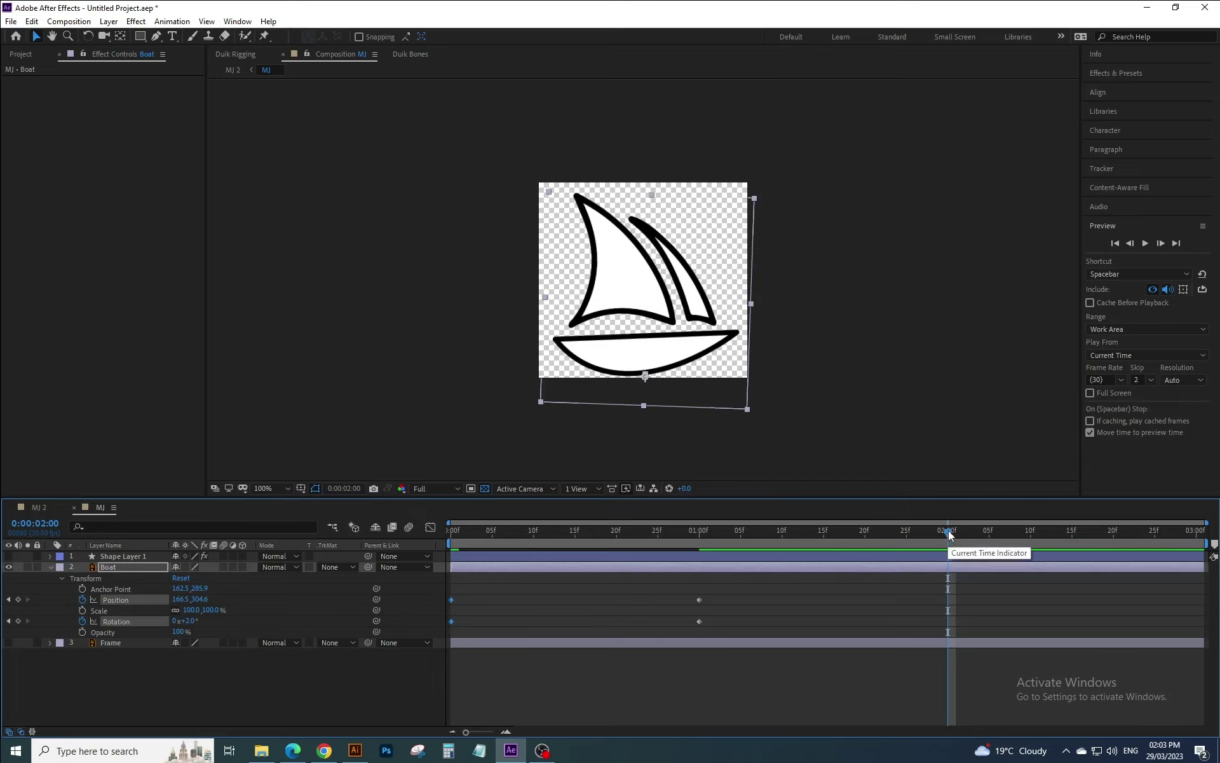
pyautogui.hotkey('ctrl', 'v')
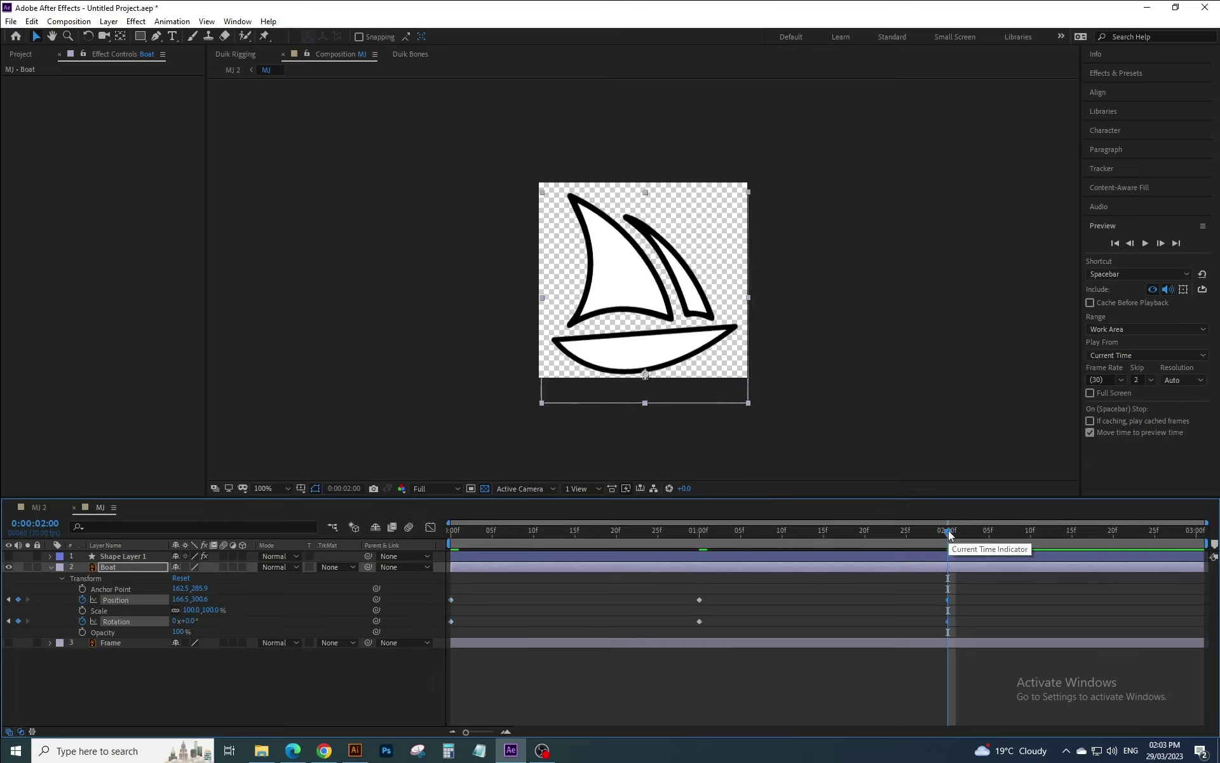
pyautogui.moveTo(726, 595); pyautogui.dragTo(691, 628)
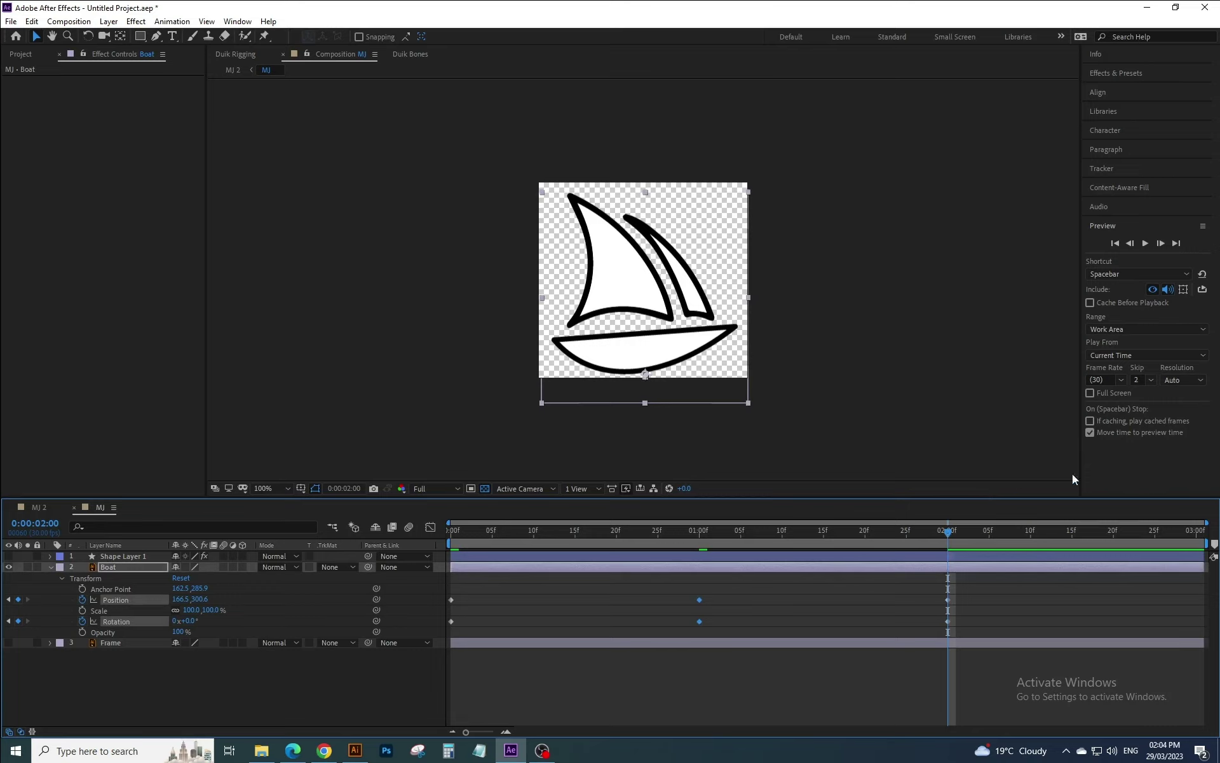
pyautogui.click(1176, 243)
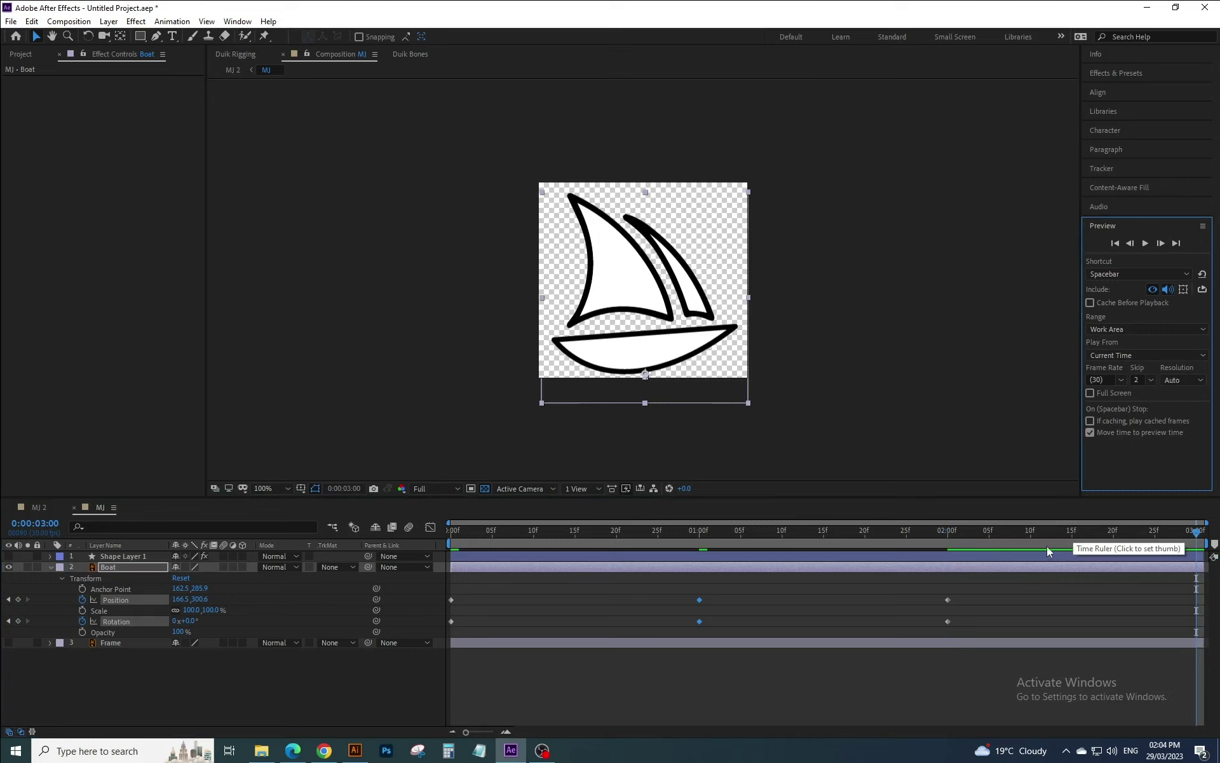
pyautogui.press('Down')
pyautogui.press('Down')
pyautogui.press('Down')
pyautogui.press('KP_Add')
pyautogui.press('KP_Add')
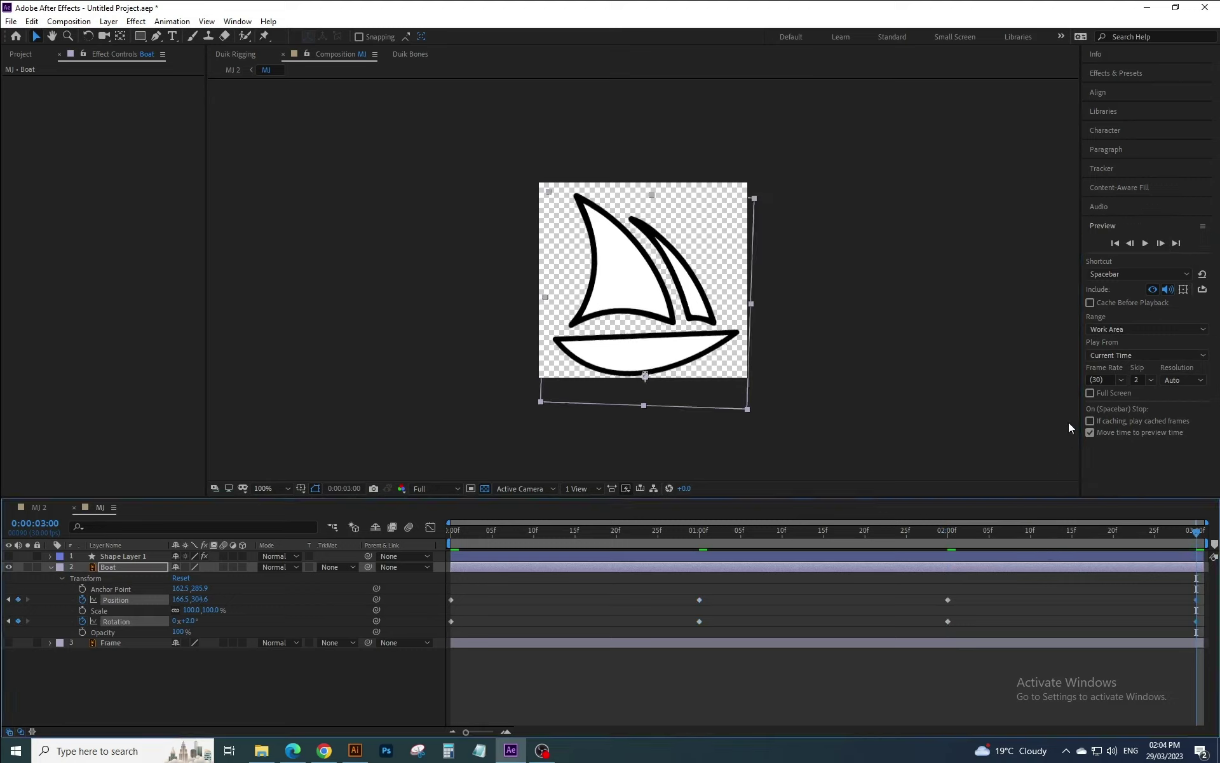
pyautogui.click(1114, 246)
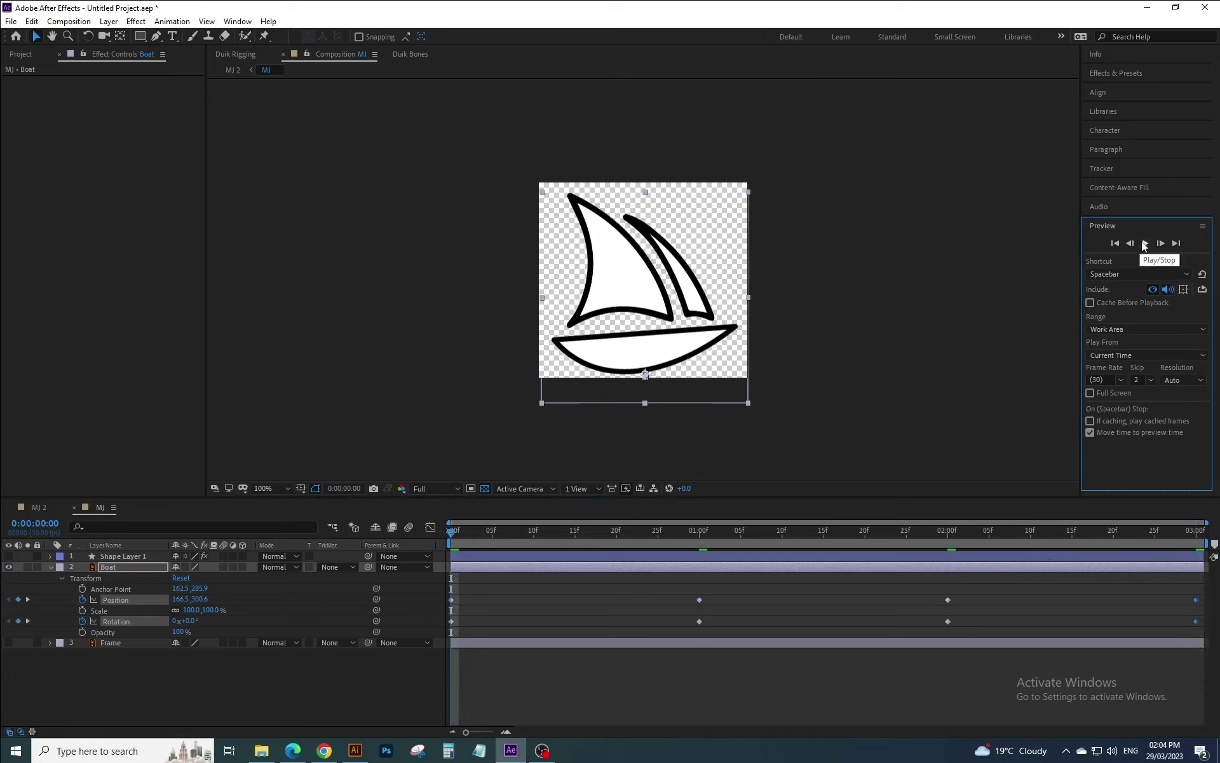
pyautogui.click(1144, 244)
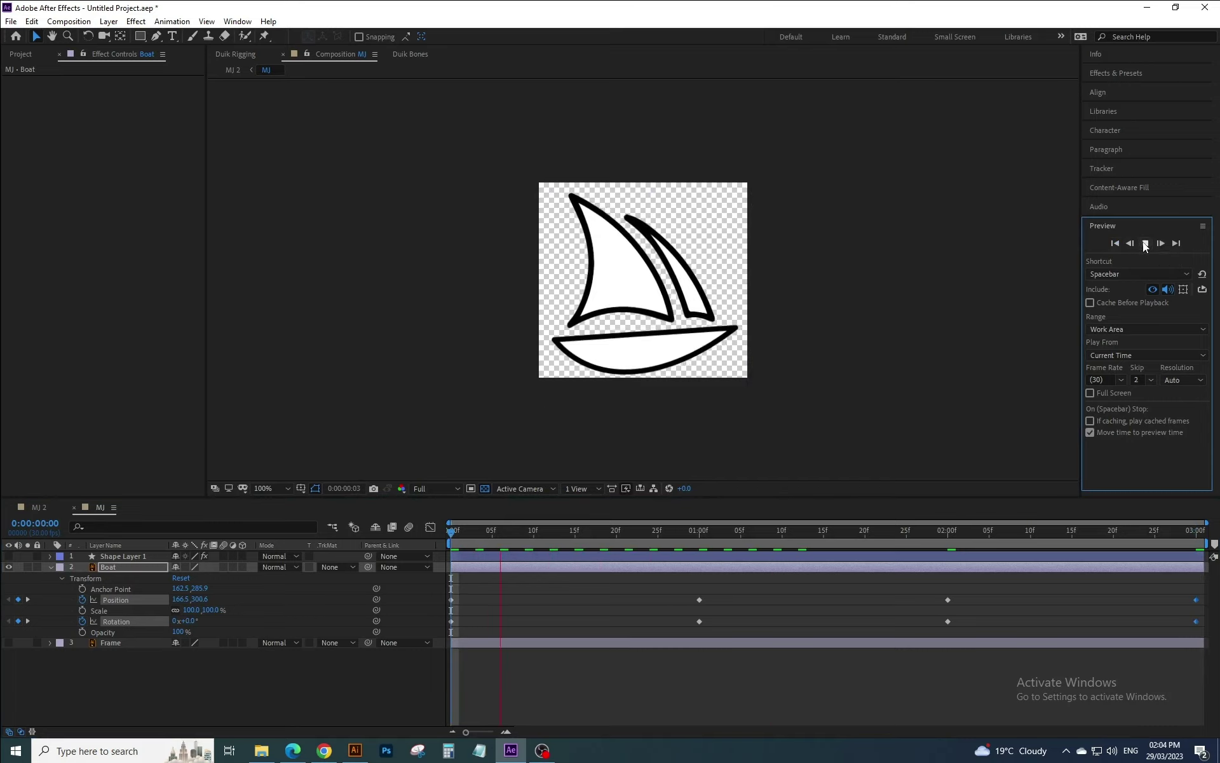
pyautogui.click(1144, 244)
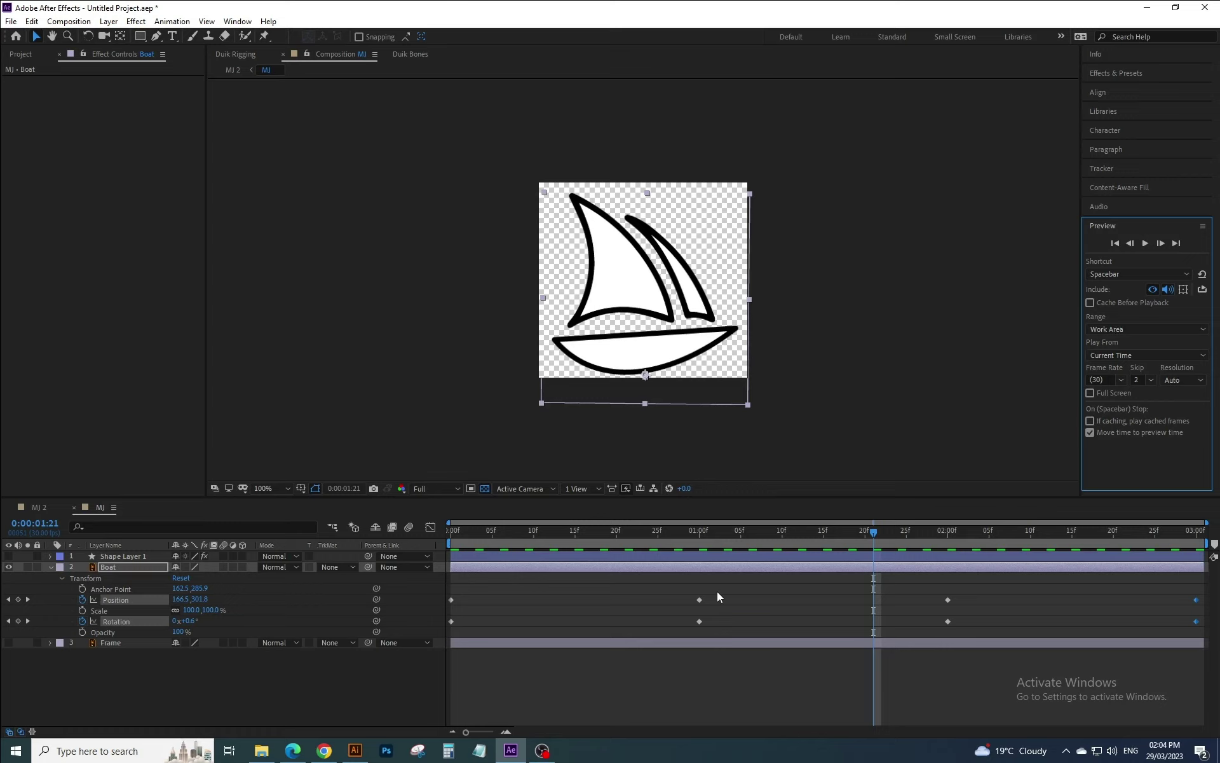
# - Move the Boat's 1-second Position and Rotation keyframes earlier to 20f
pyautogui.moveTo(717, 591); pyautogui.dragTo(696, 633)
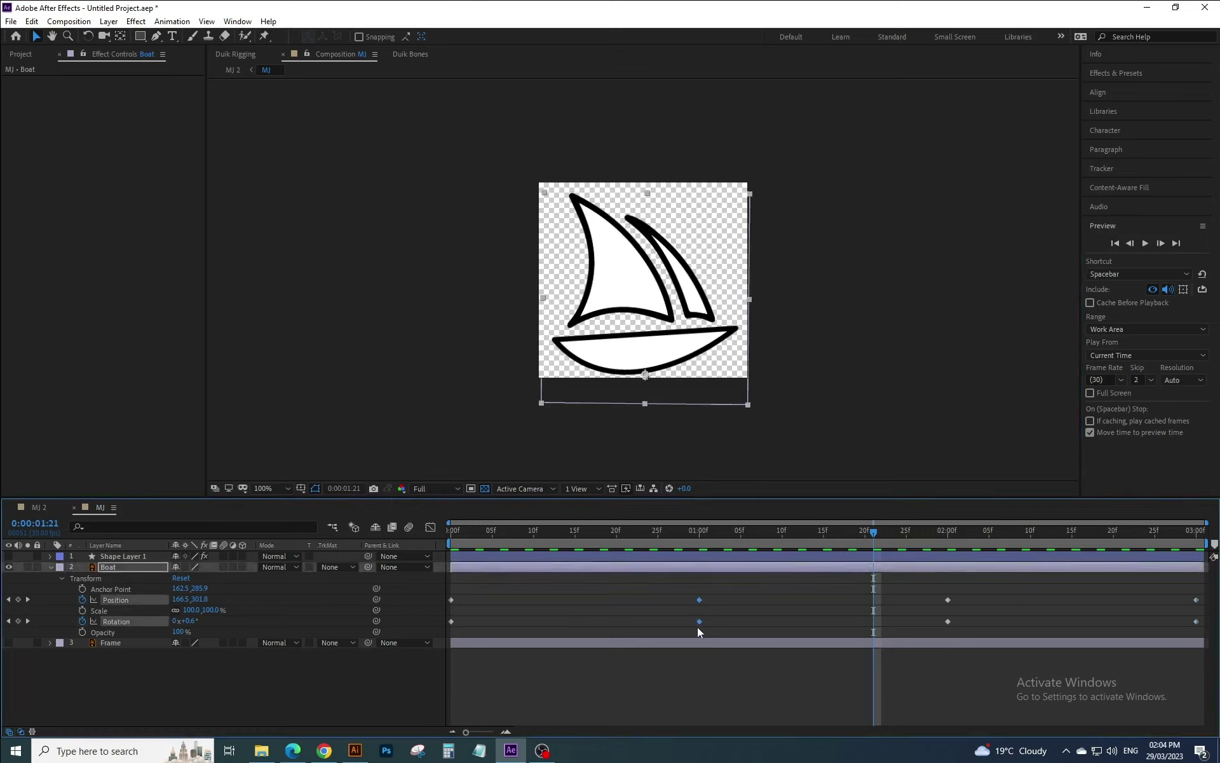
pyautogui.moveTo(701, 620)
pyautogui.moveTo(700, 620); pyautogui.dragTo(622, 624)
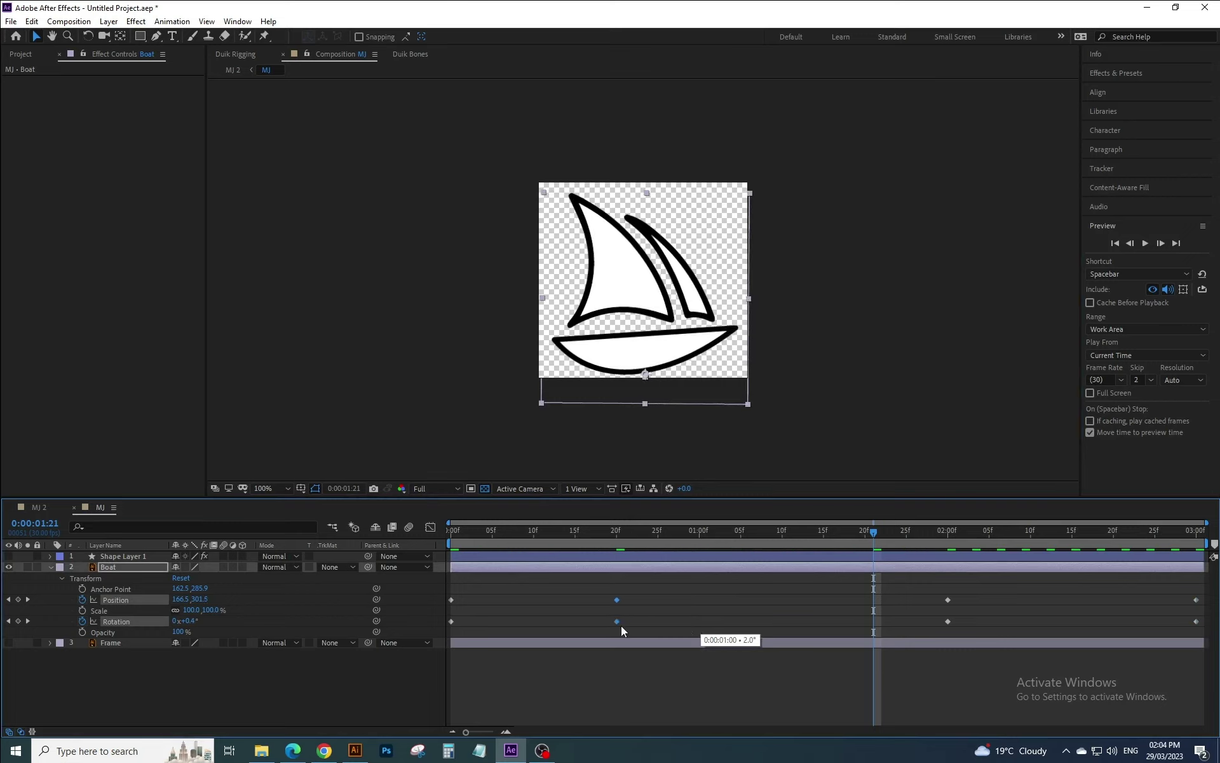
# - Shift the 2-second keyframes to 1:10 and the final keyframes to 2:00
pyautogui.moveTo(972, 590)
pyautogui.mouseDown()
pyautogui.moveTo(941, 628)
pyautogui.moveTo(804, 626)
pyautogui.mouseUp()
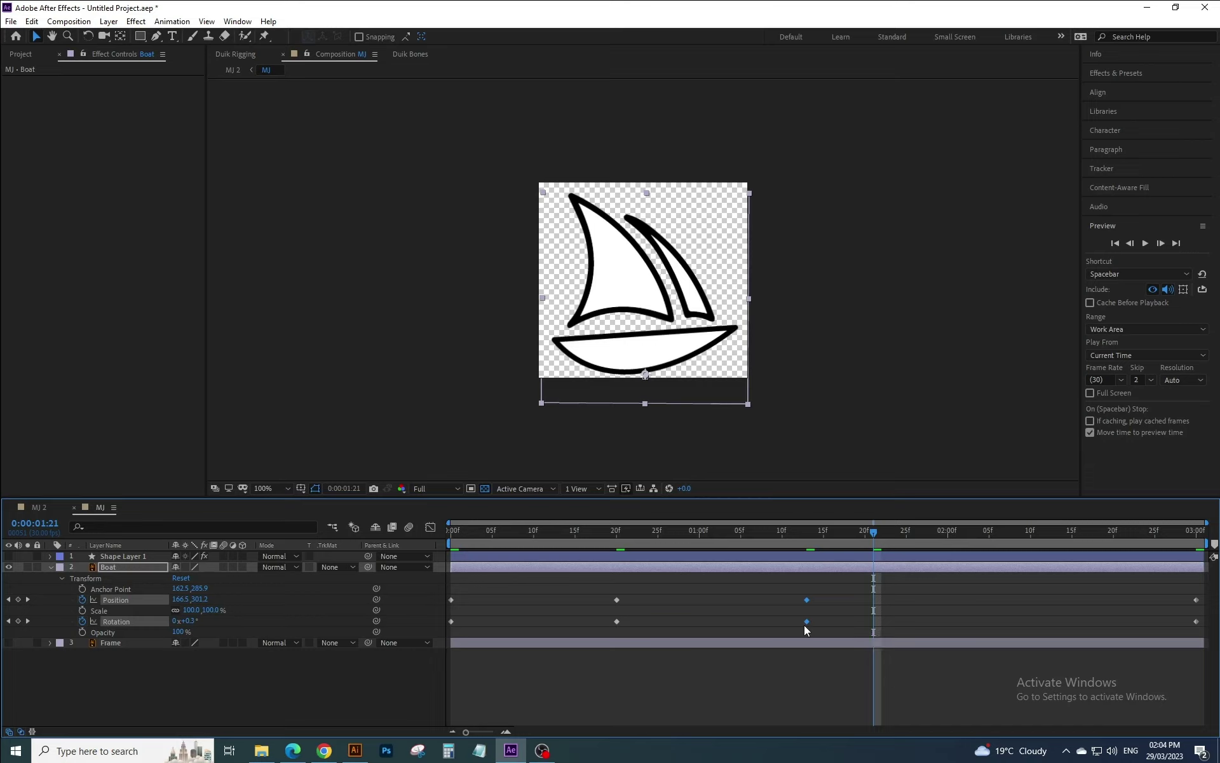
pyautogui.moveTo(804, 626); pyautogui.dragTo(790, 631)
pyautogui.click(781, 530)
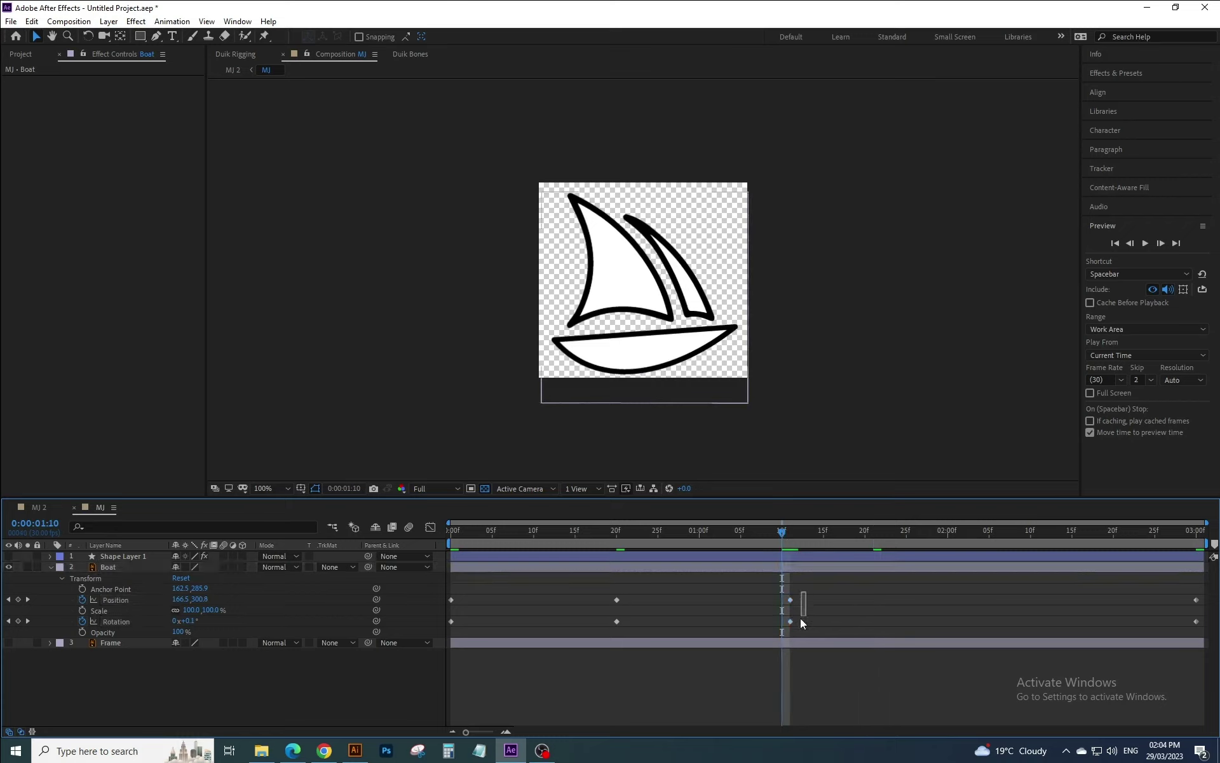
pyautogui.moveTo(788, 620); pyautogui.dragTo(779, 623)
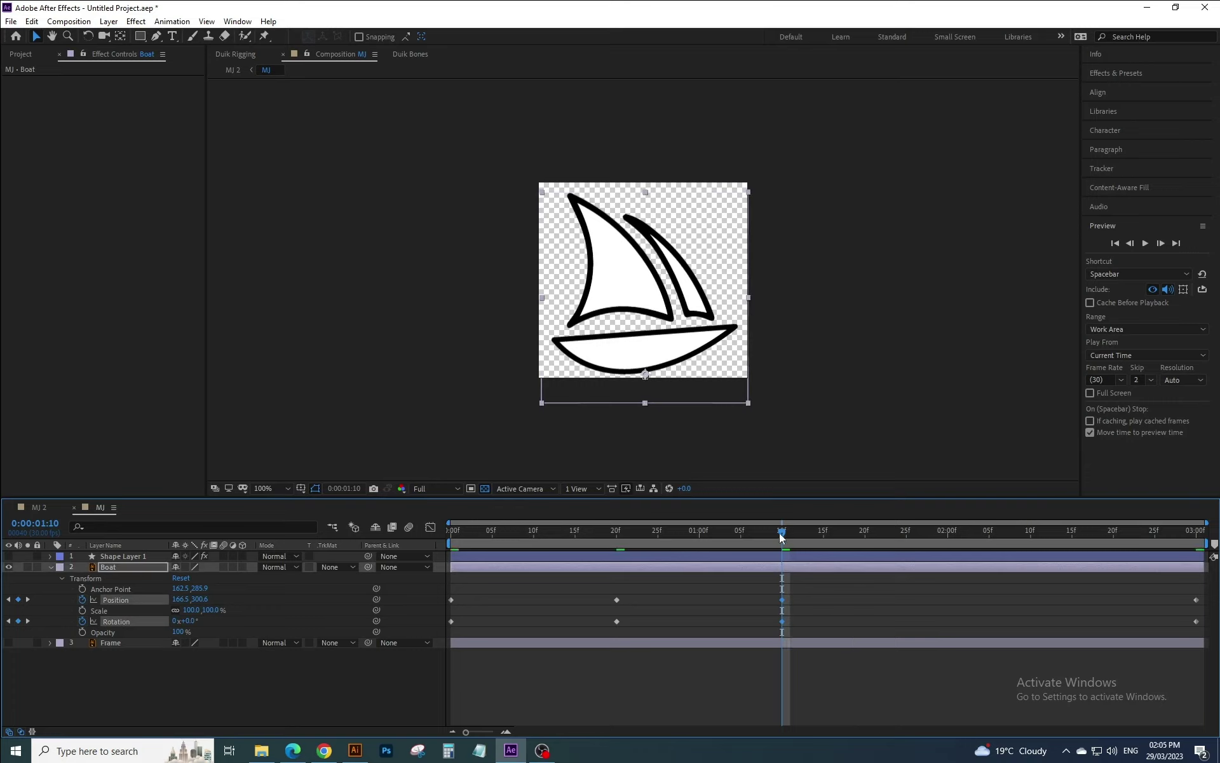
pyautogui.moveTo(783, 536); pyautogui.dragTo(945, 541)
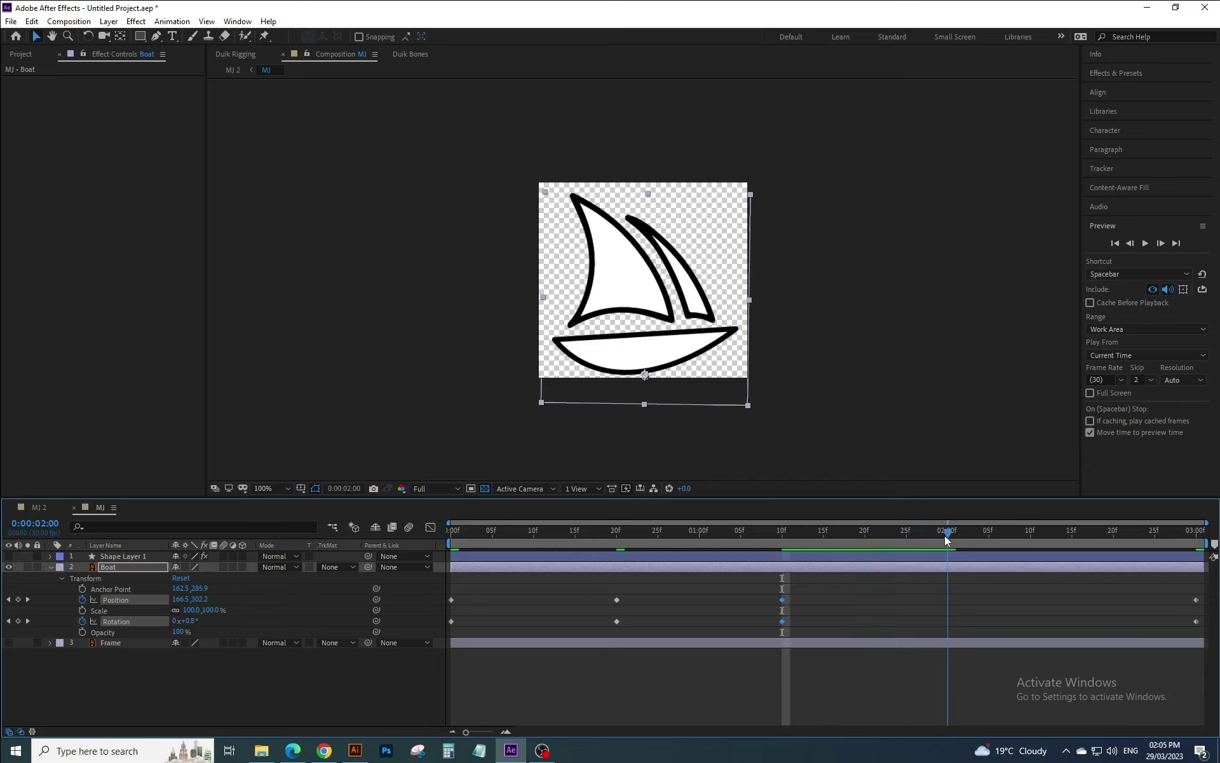
pyautogui.click(1173, 591)
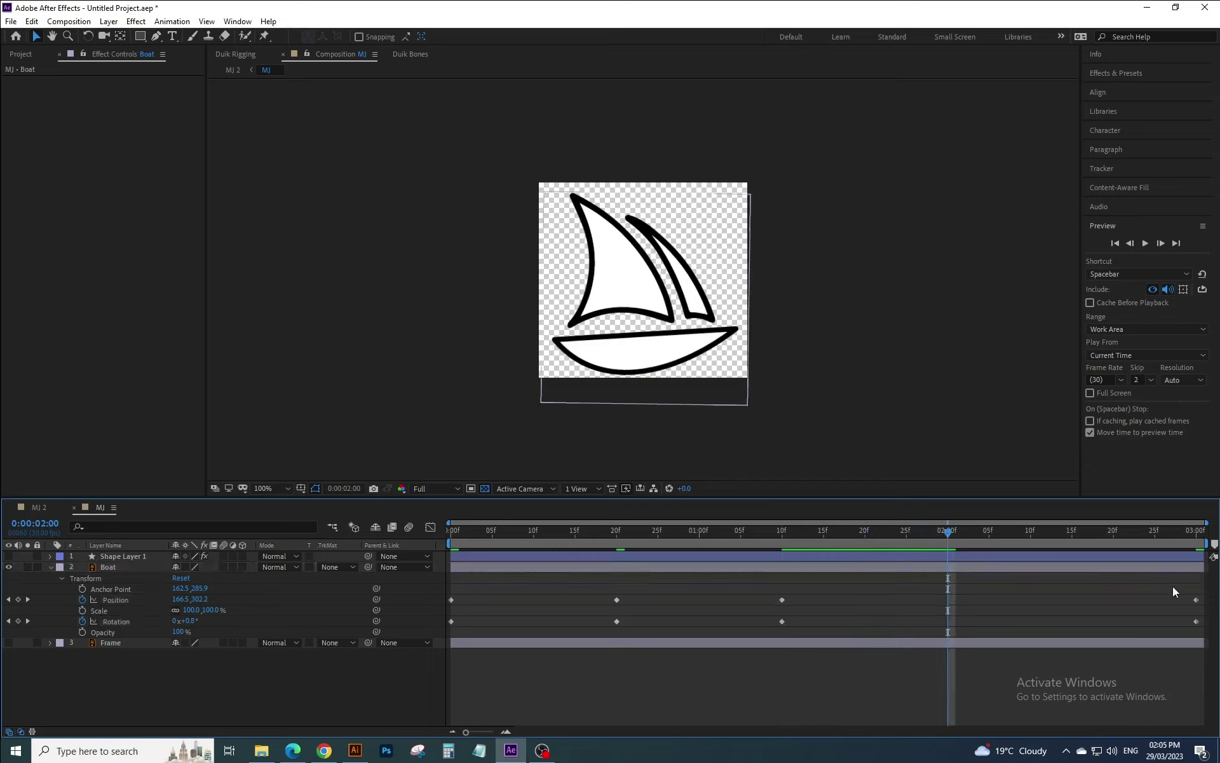
pyautogui.moveTo(1173, 586)
pyautogui.mouseDown()
pyautogui.moveTo(1207, 635)
pyautogui.moveTo(1154, 621)
pyautogui.moveTo(951, 628)
pyautogui.mouseUp()
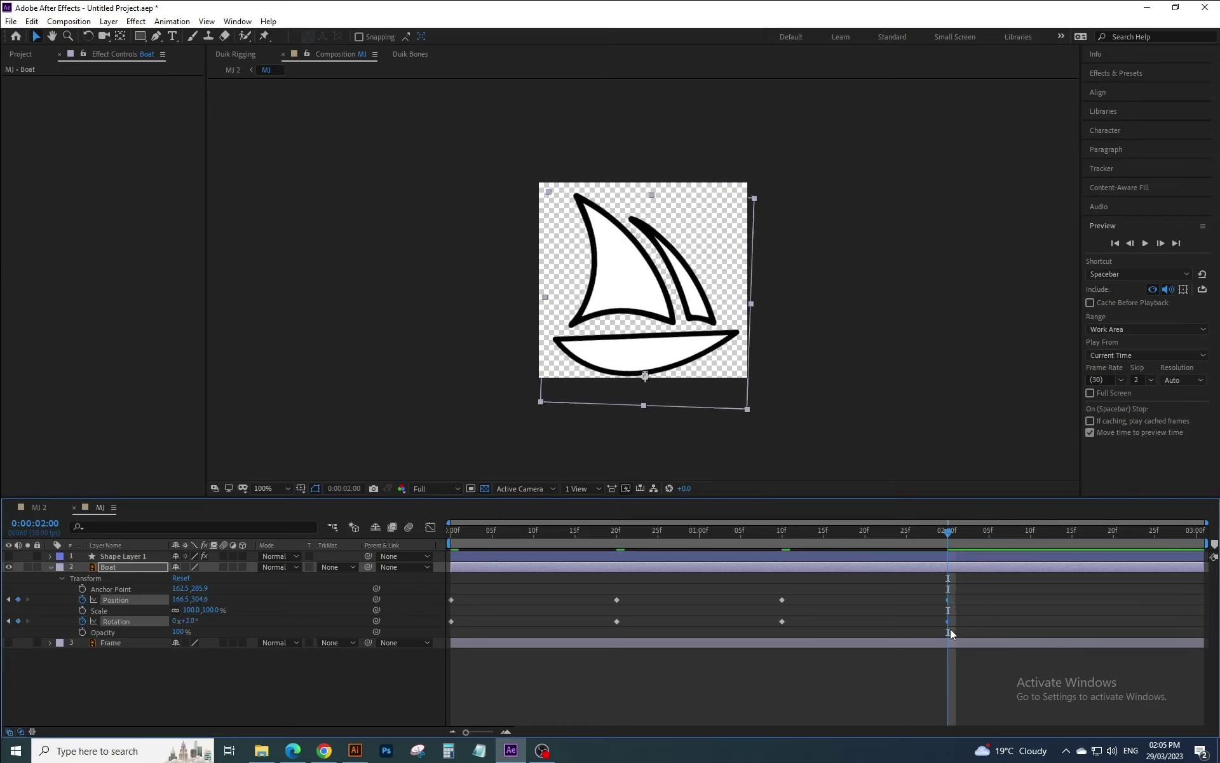
# - Preview the retimed rocking animation from the start
pyautogui.click(1116, 243)
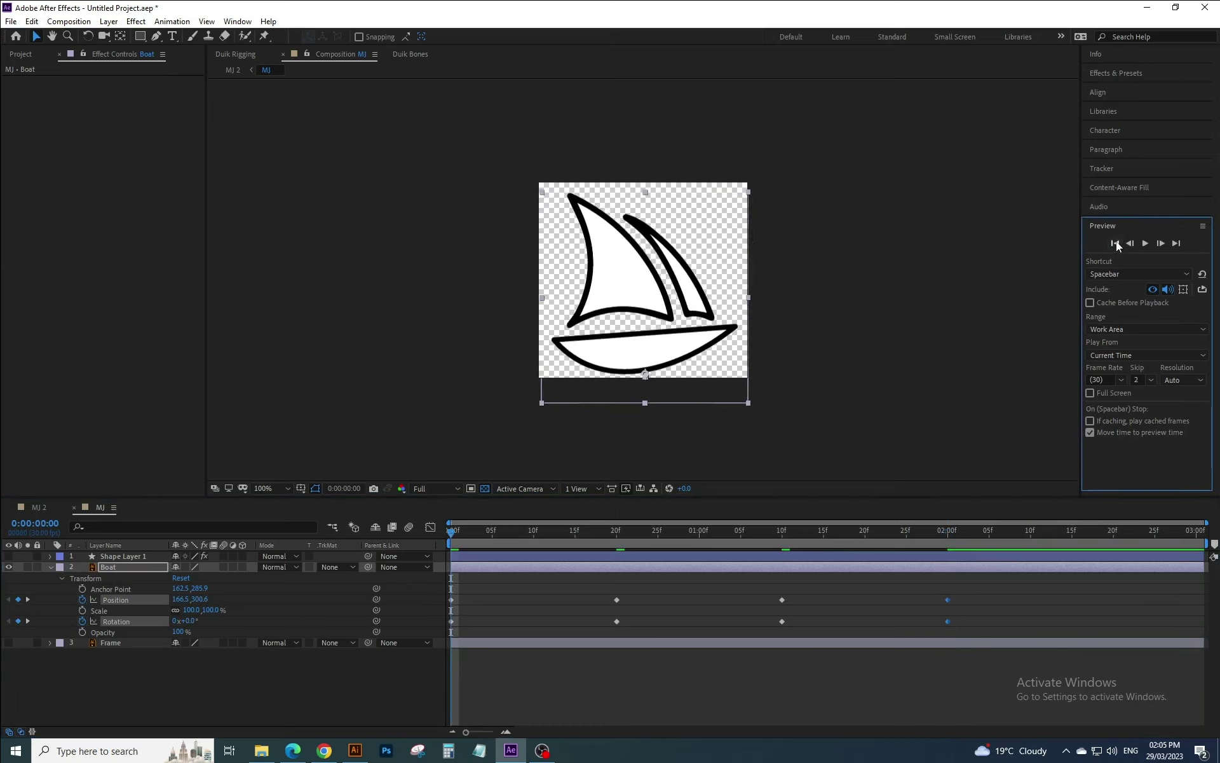
pyautogui.click(1145, 243)
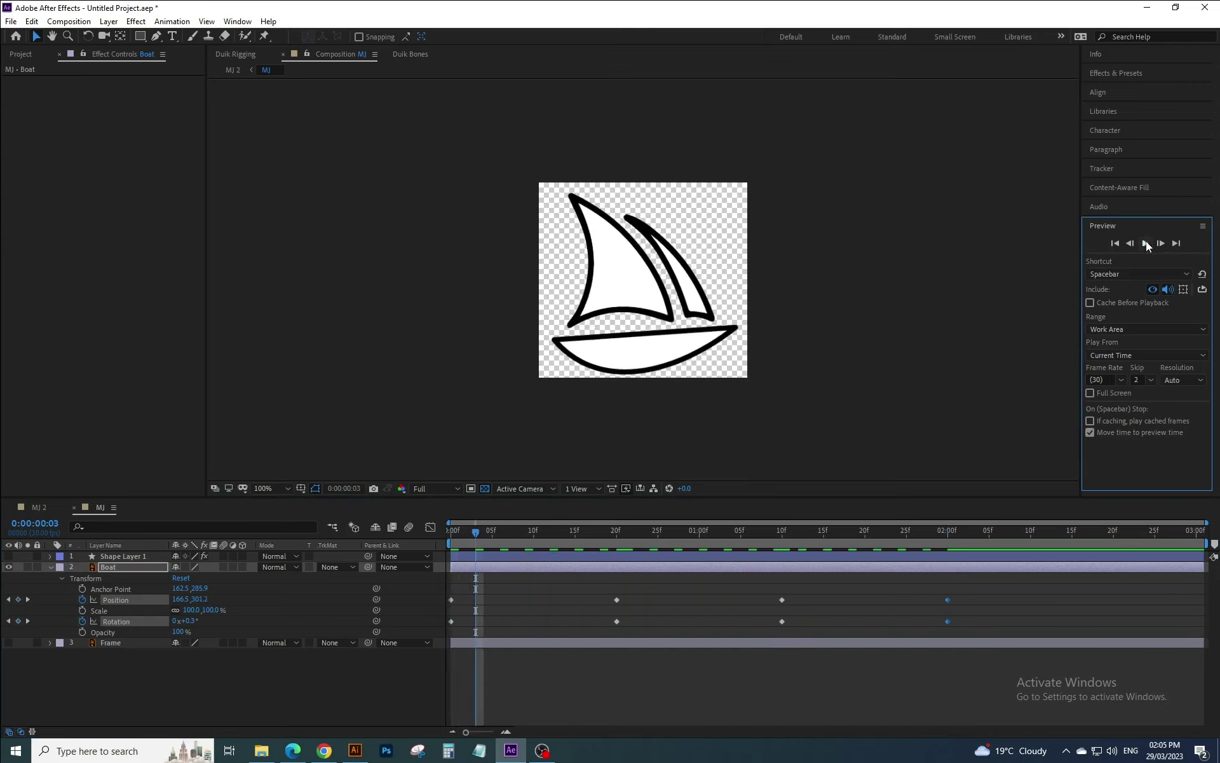
pyautogui.click(1146, 242)
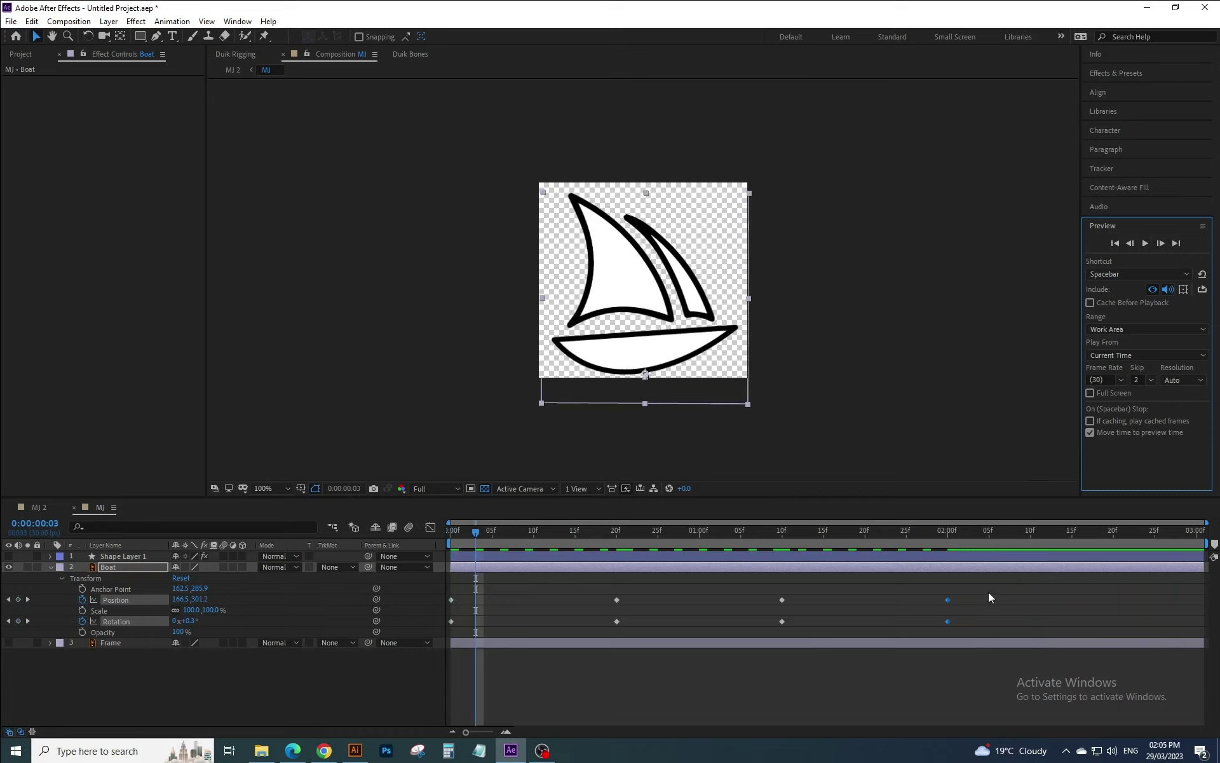
# - Scale all Boat Position and Rotation keyframes so the last lands at 3:00, then preview
pyautogui.moveTo(989, 597); pyautogui.dragTo(441, 629)
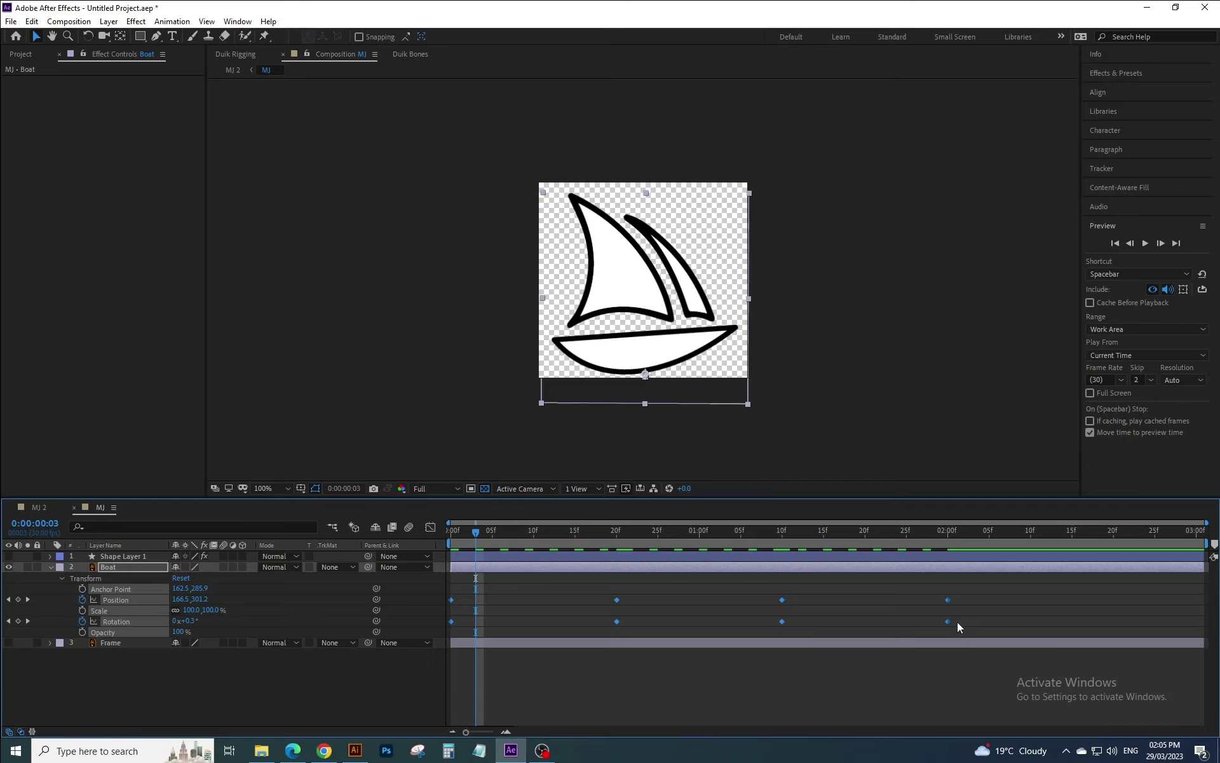
pyautogui.moveTo(948, 623); pyautogui.dragTo(1205, 631)
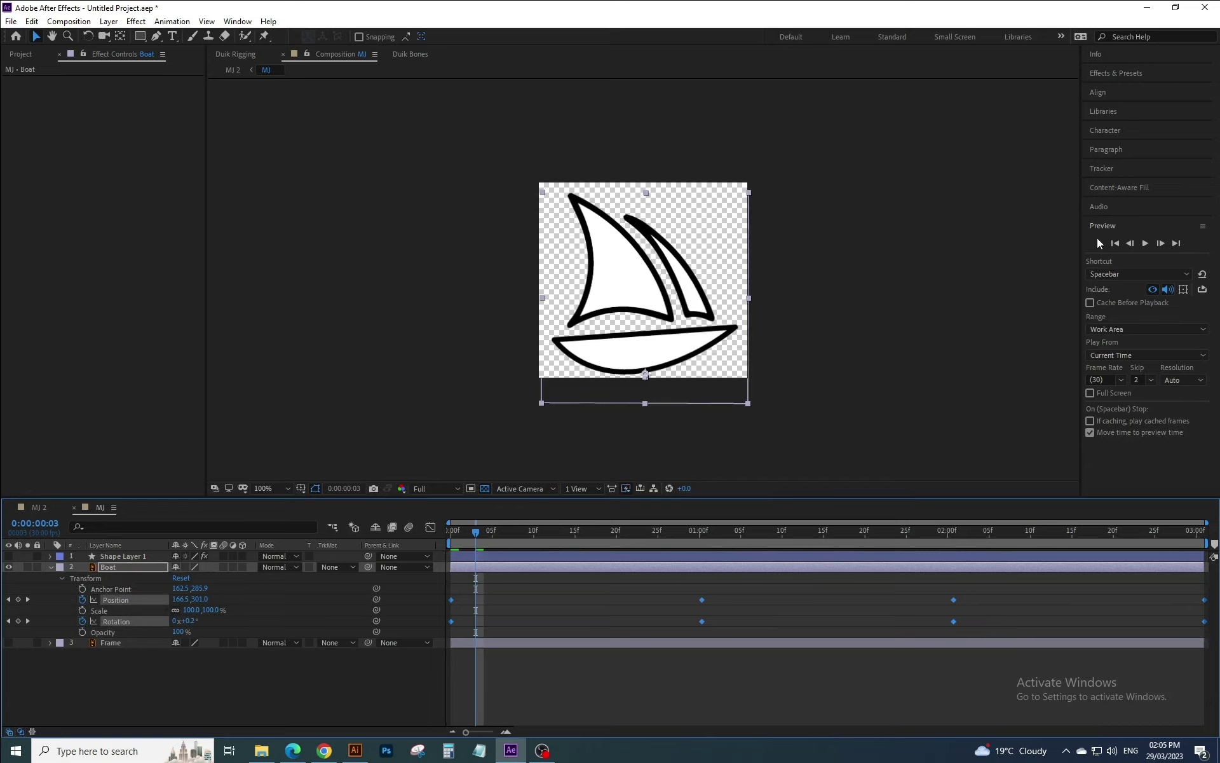
pyautogui.click(1114, 242)
pyautogui.click(1146, 243)
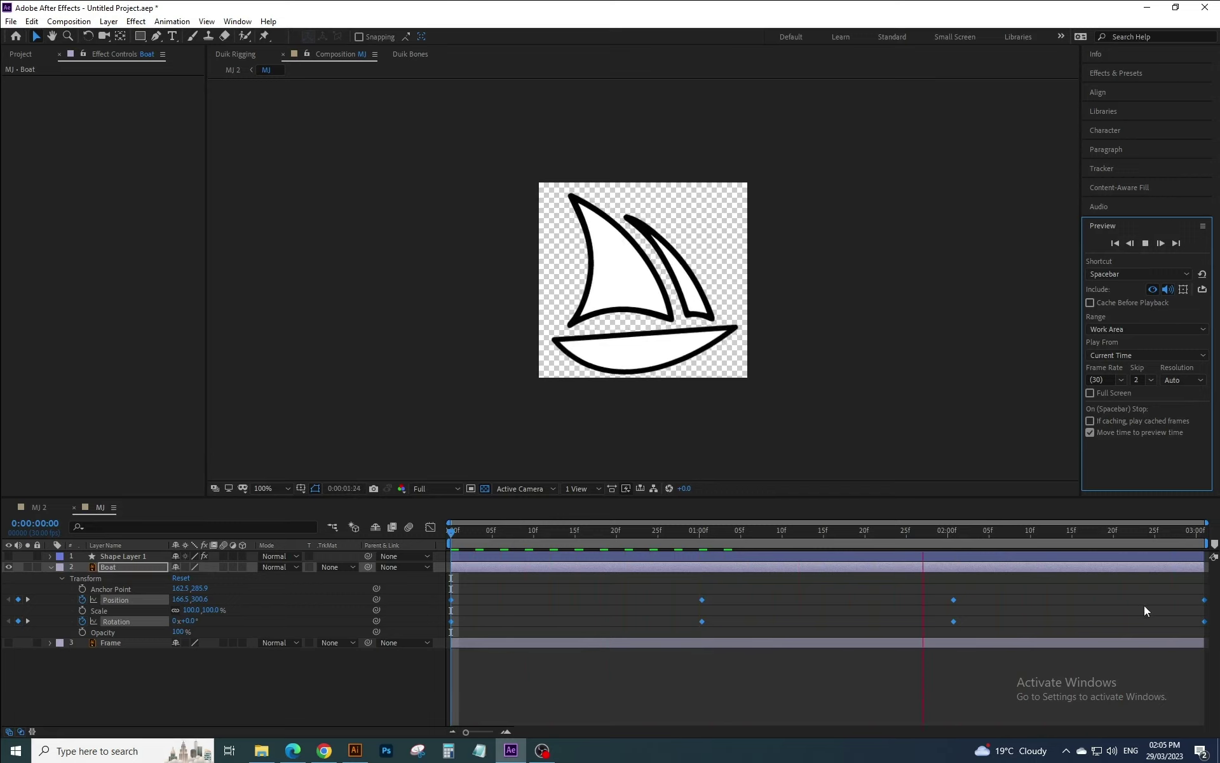
# - Stop the preview and delete the two keyframes at the layer's end
pyautogui.click(1145, 244)
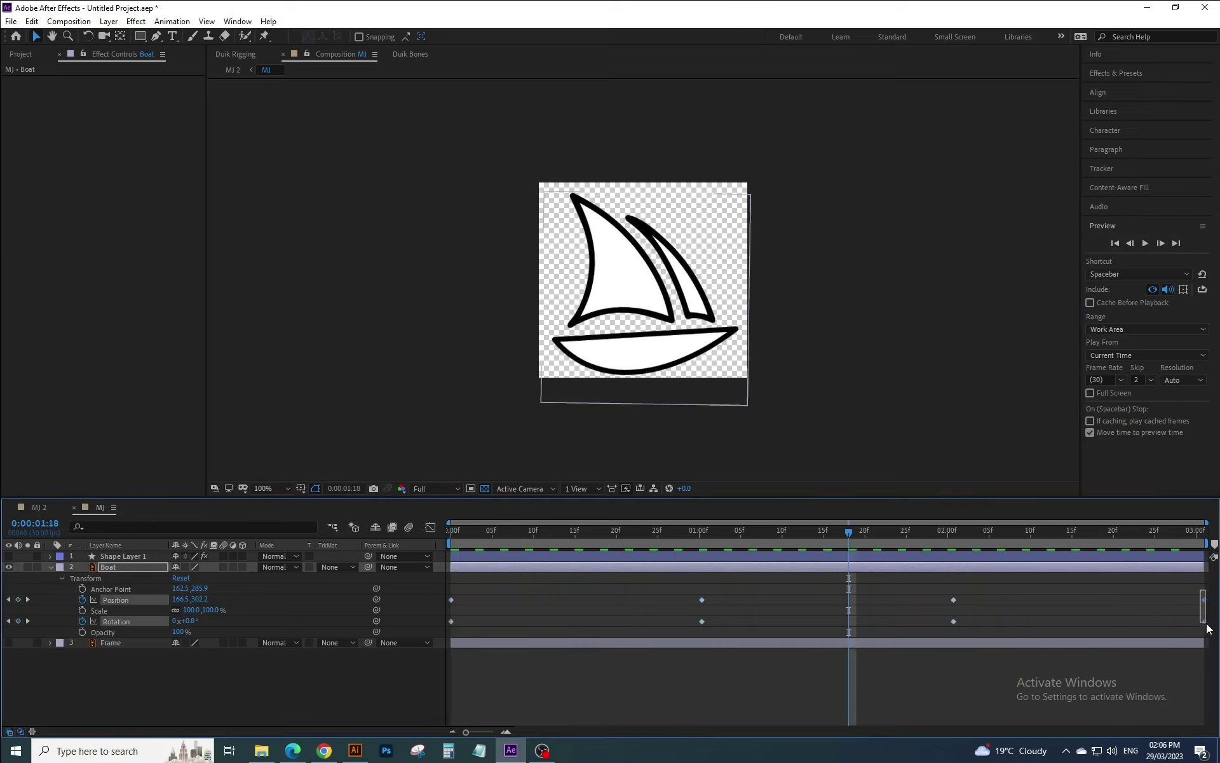
pyautogui.moveTo(1201, 595); pyautogui.dragTo(1210, 632)
pyautogui.press('Delete')
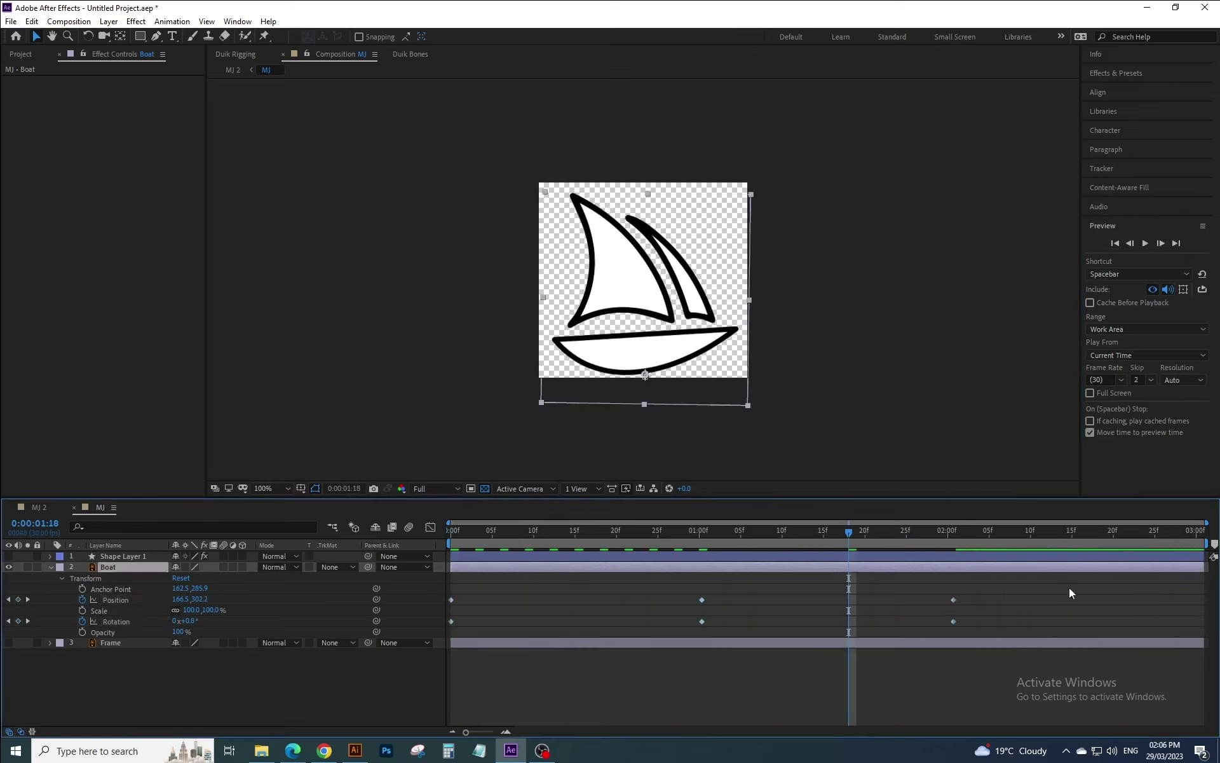
# - Stretch the keyframes from the middle onward so the last one sits at 3:00
pyautogui.moveTo(974, 595); pyautogui.dragTo(953, 625)
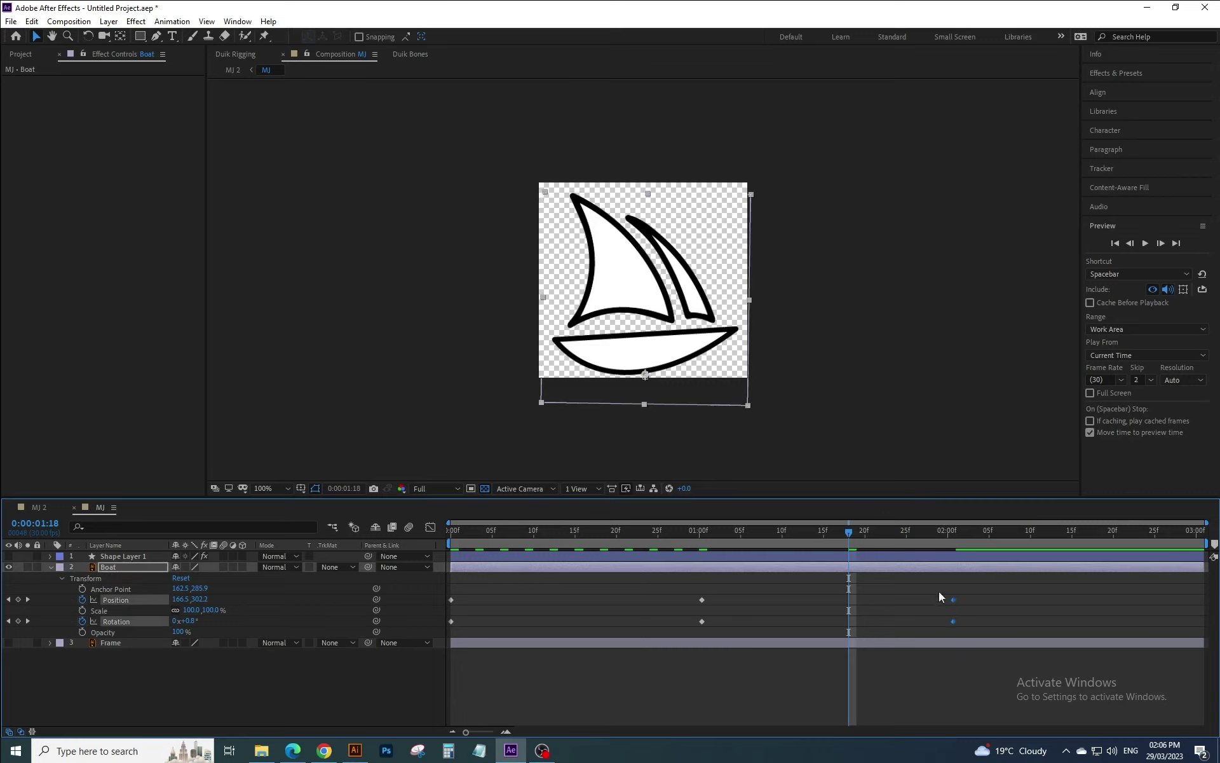
pyautogui.moveTo(977, 582); pyautogui.dragTo(450, 630)
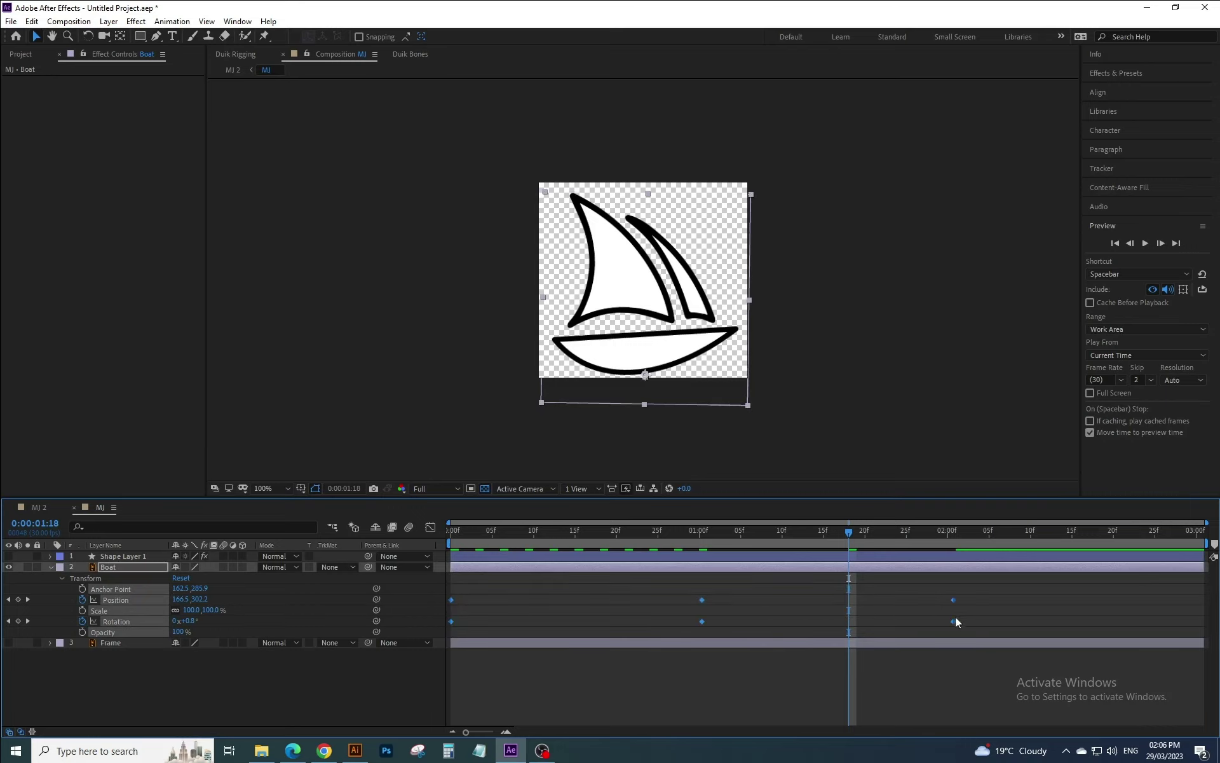
pyautogui.moveTo(952, 620); pyautogui.dragTo(1022, 624)
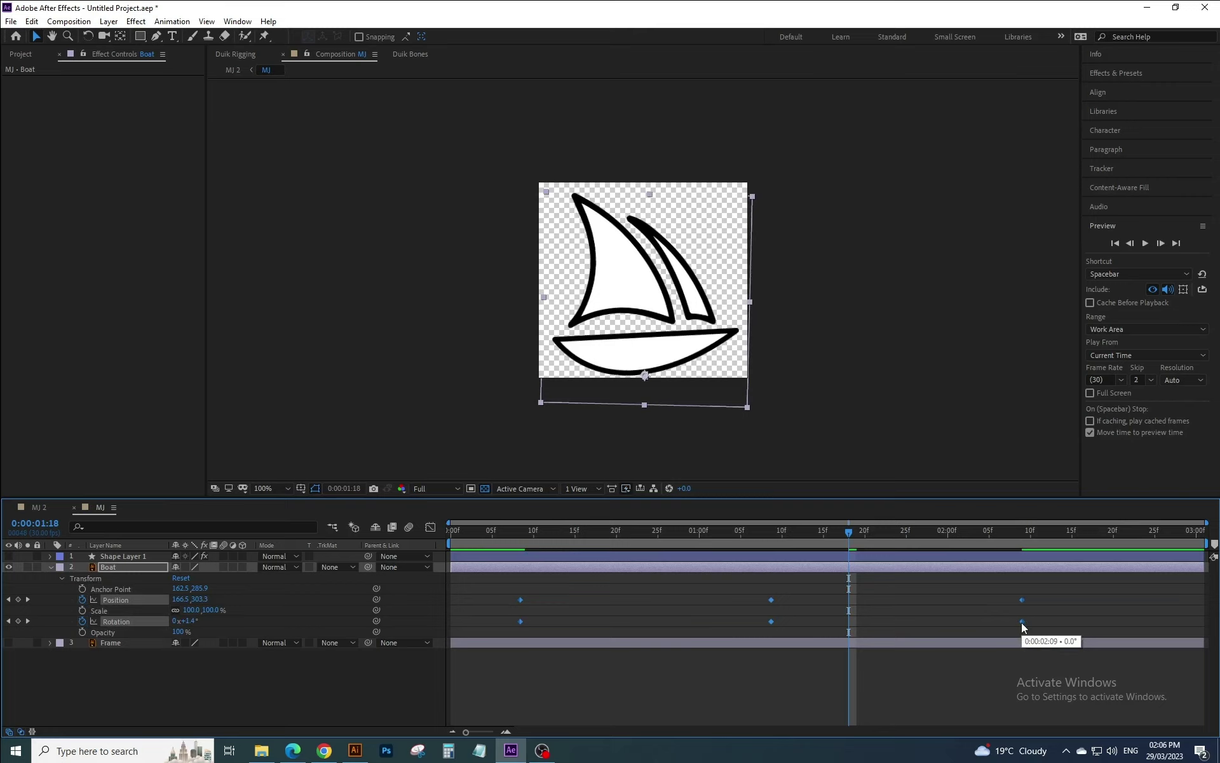
pyautogui.hotkey('ctrl', 'z')
pyautogui.moveTo(984, 582); pyautogui.dragTo(433, 633)
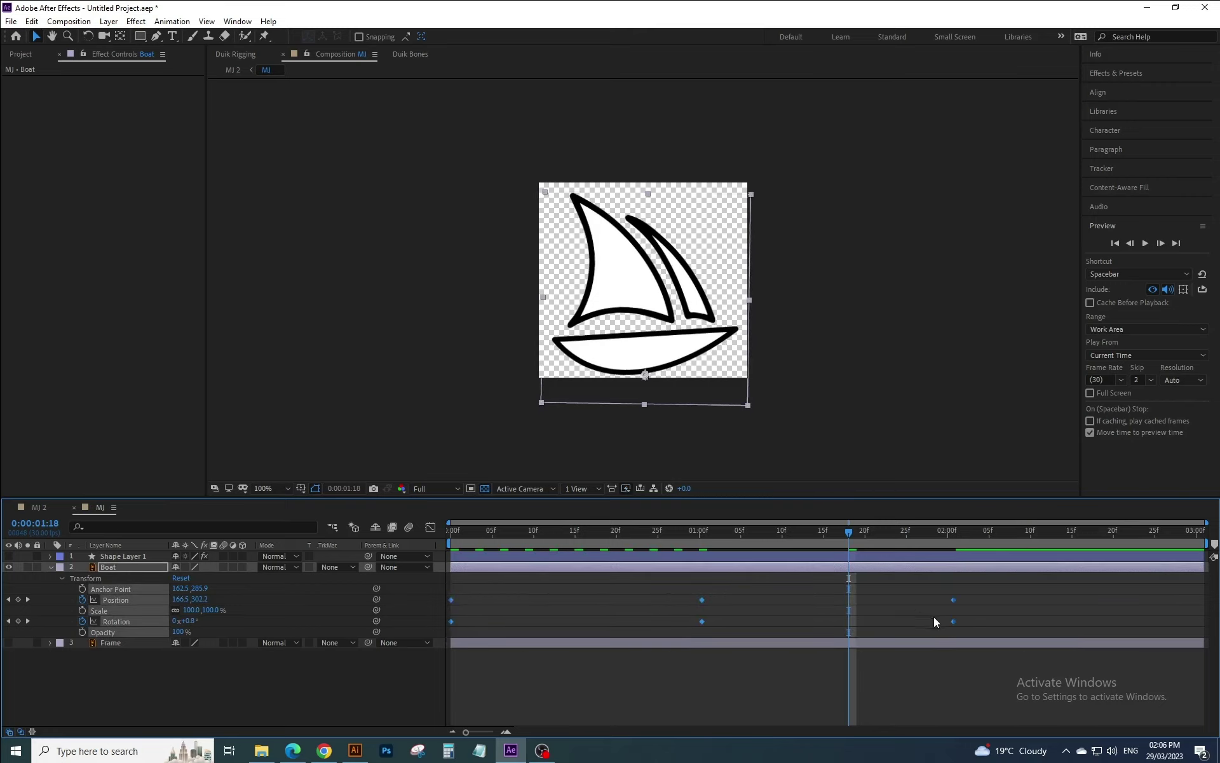
pyautogui.moveTo(954, 620); pyautogui.dragTo(1202, 628)
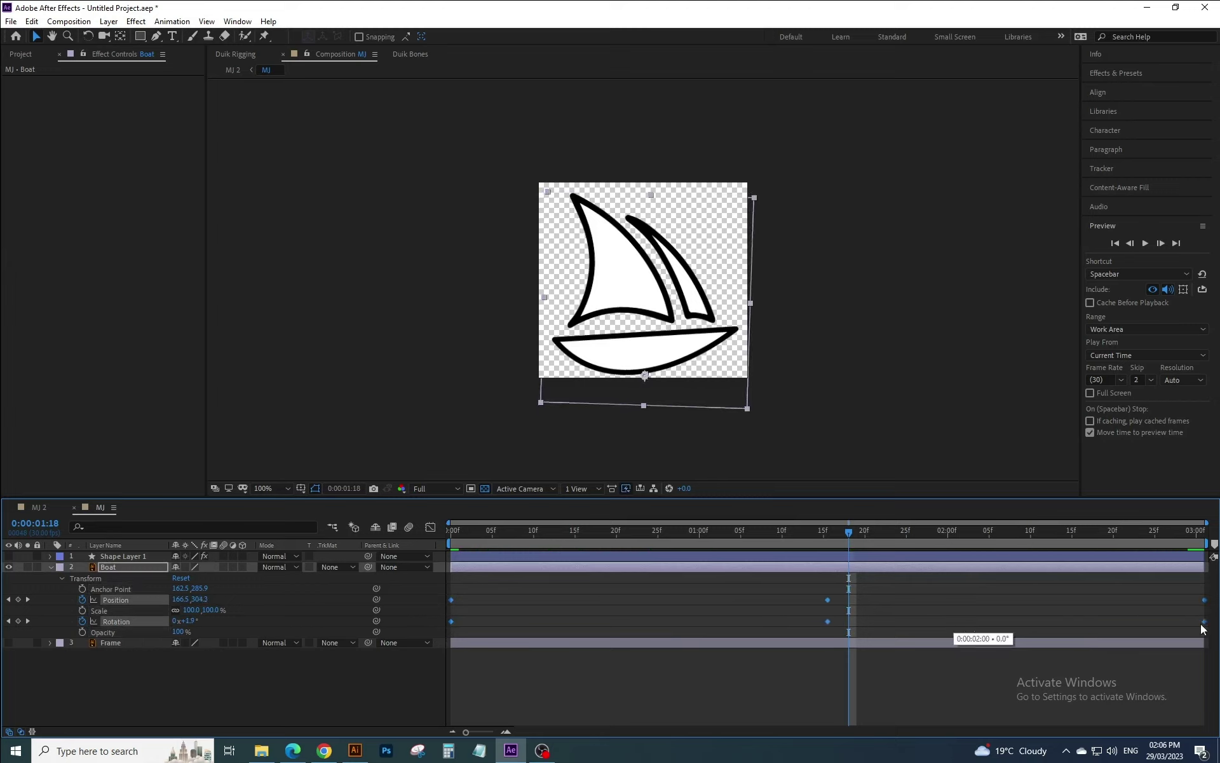
# - Preview the boat's new timing from the first frame
pyautogui.click(1115, 243)
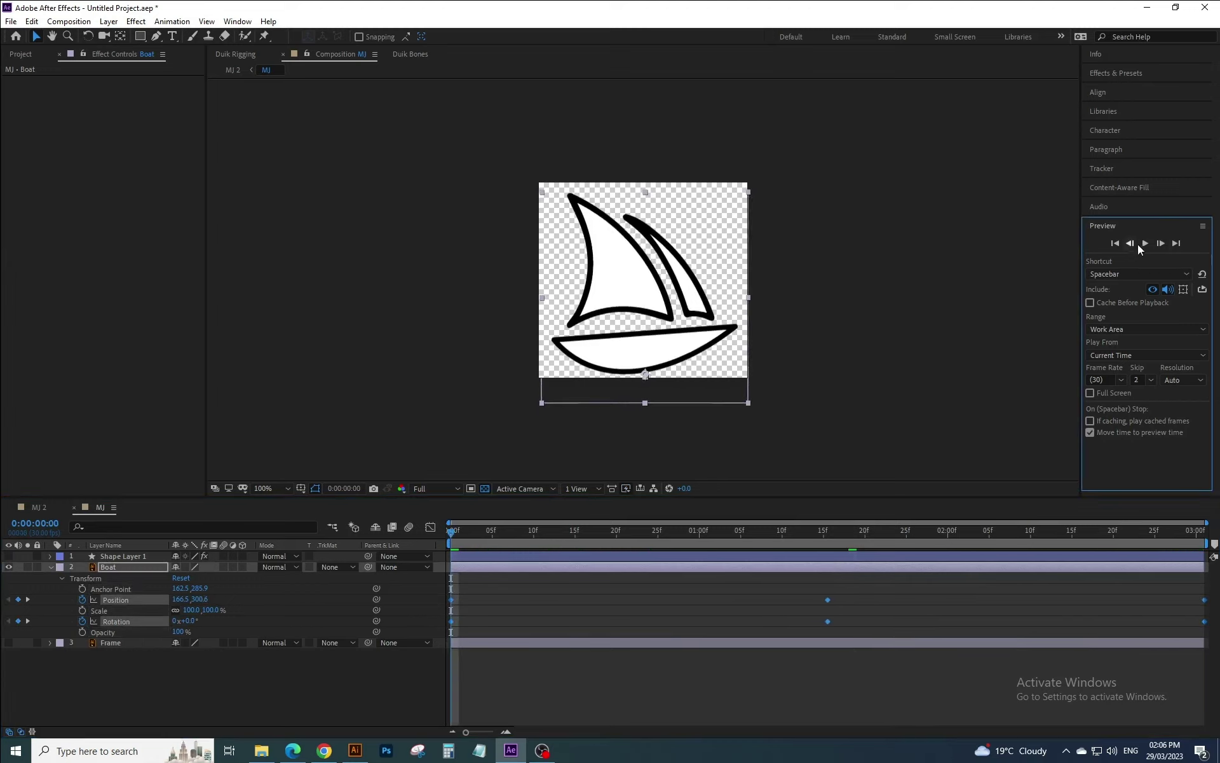
pyautogui.click(1145, 244)
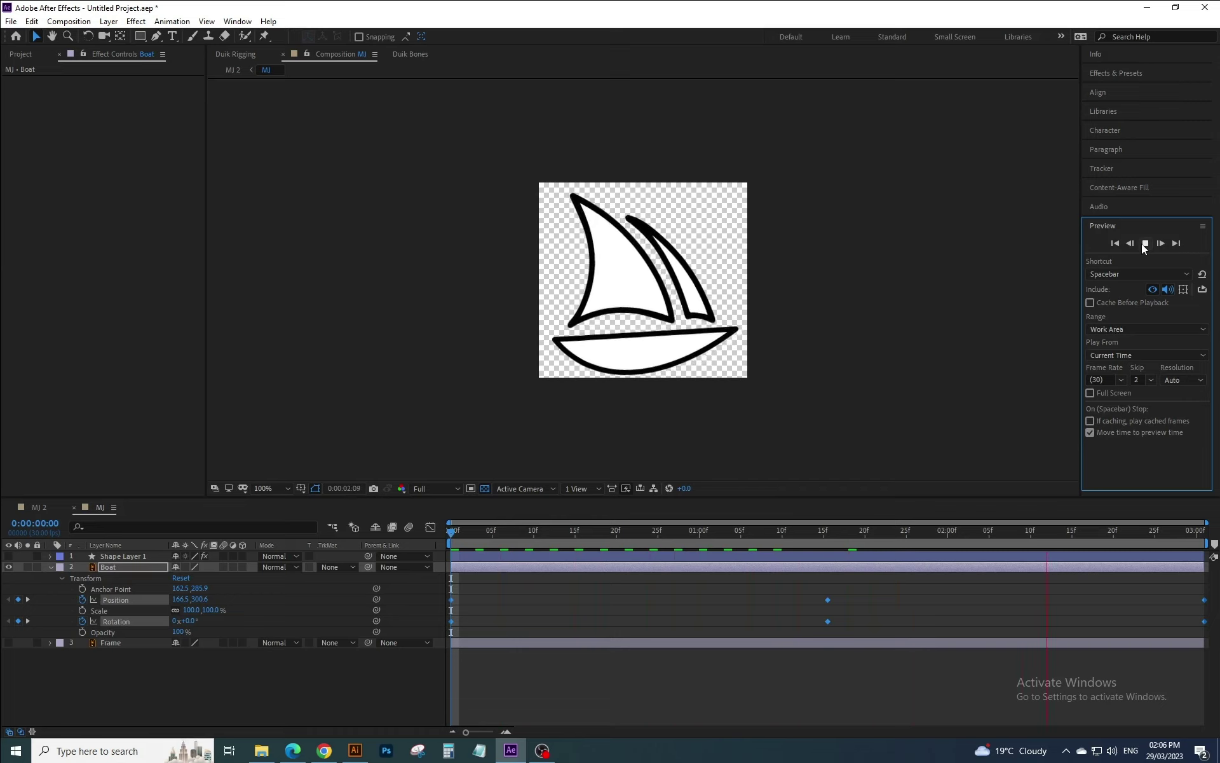
pyautogui.click(1142, 245)
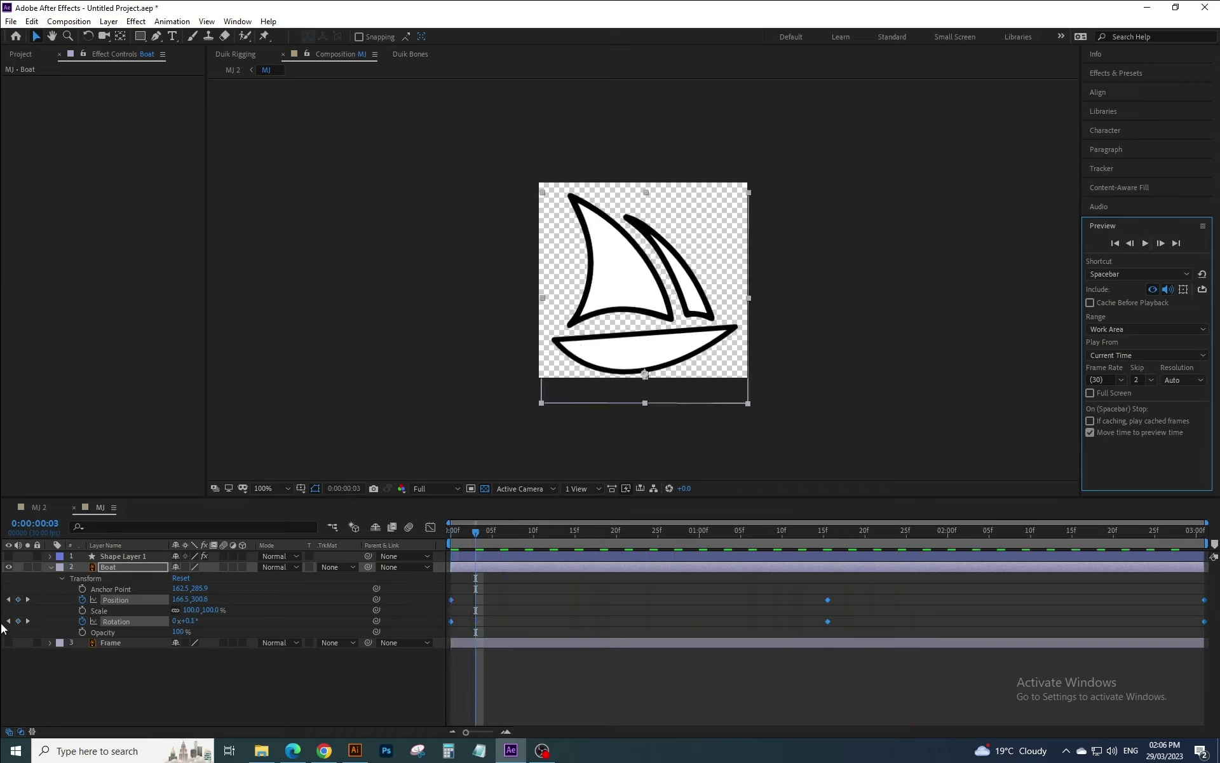
# - Turn on Shape Layer 1's waves, preview them with the boat, and delete the Frame layer
pyautogui.click(9, 556)
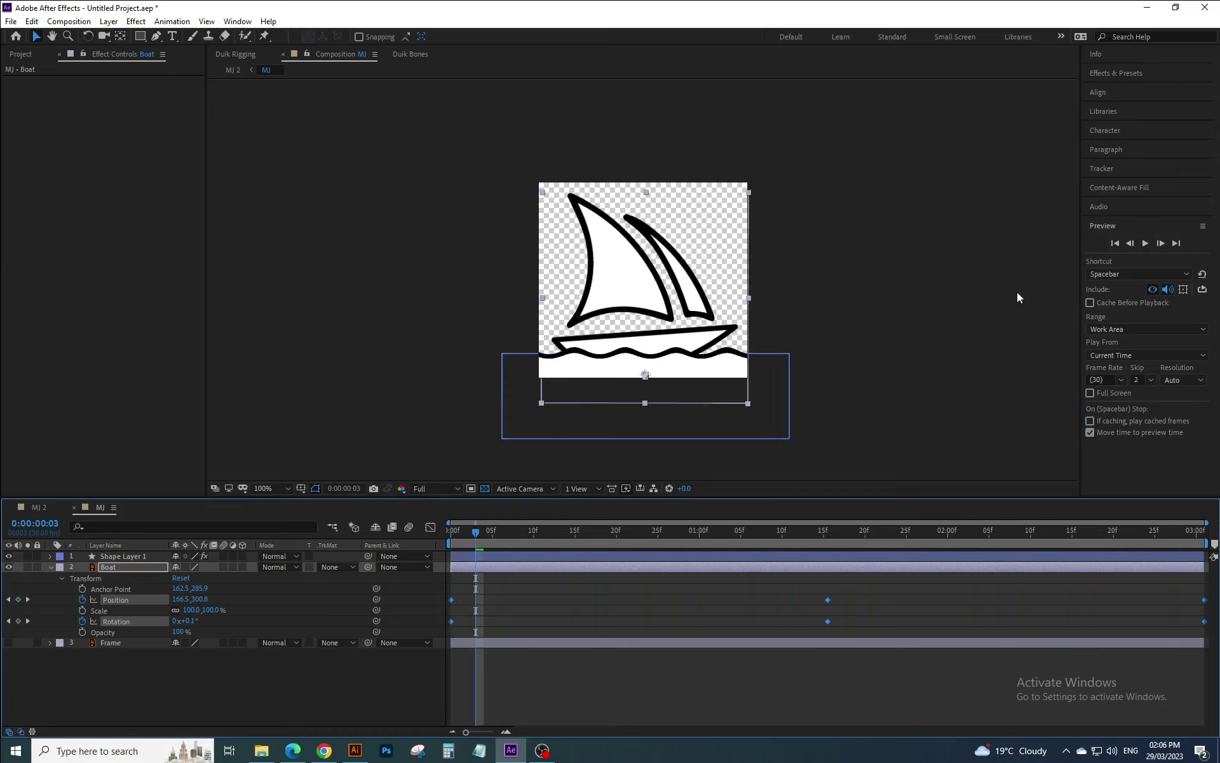
pyautogui.click(1116, 244)
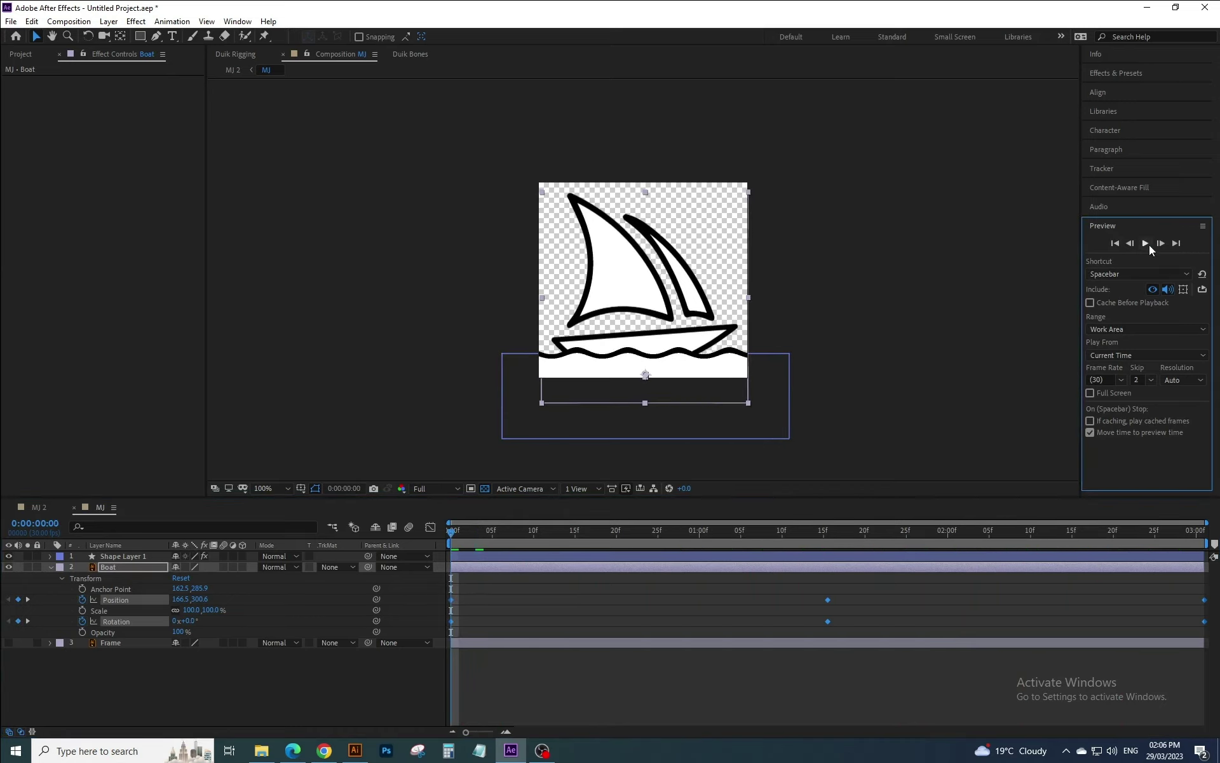
pyautogui.click(1149, 245)
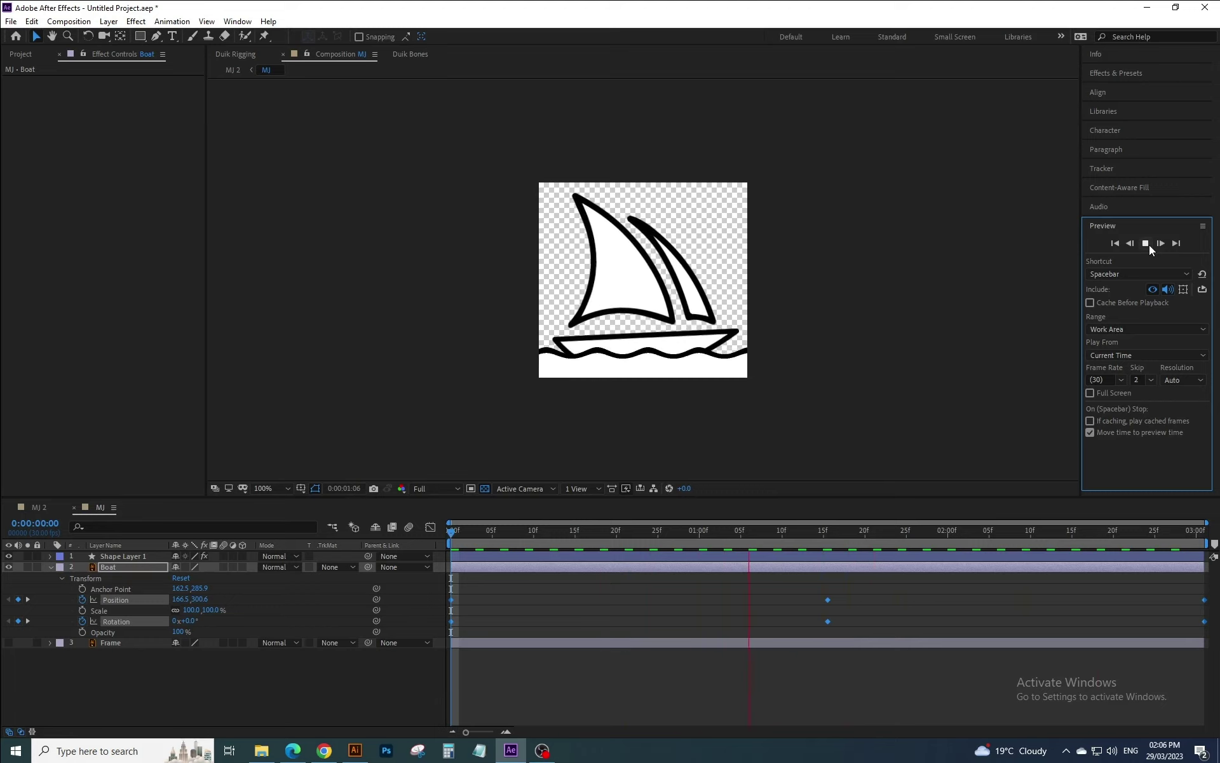
pyautogui.click(1145, 243)
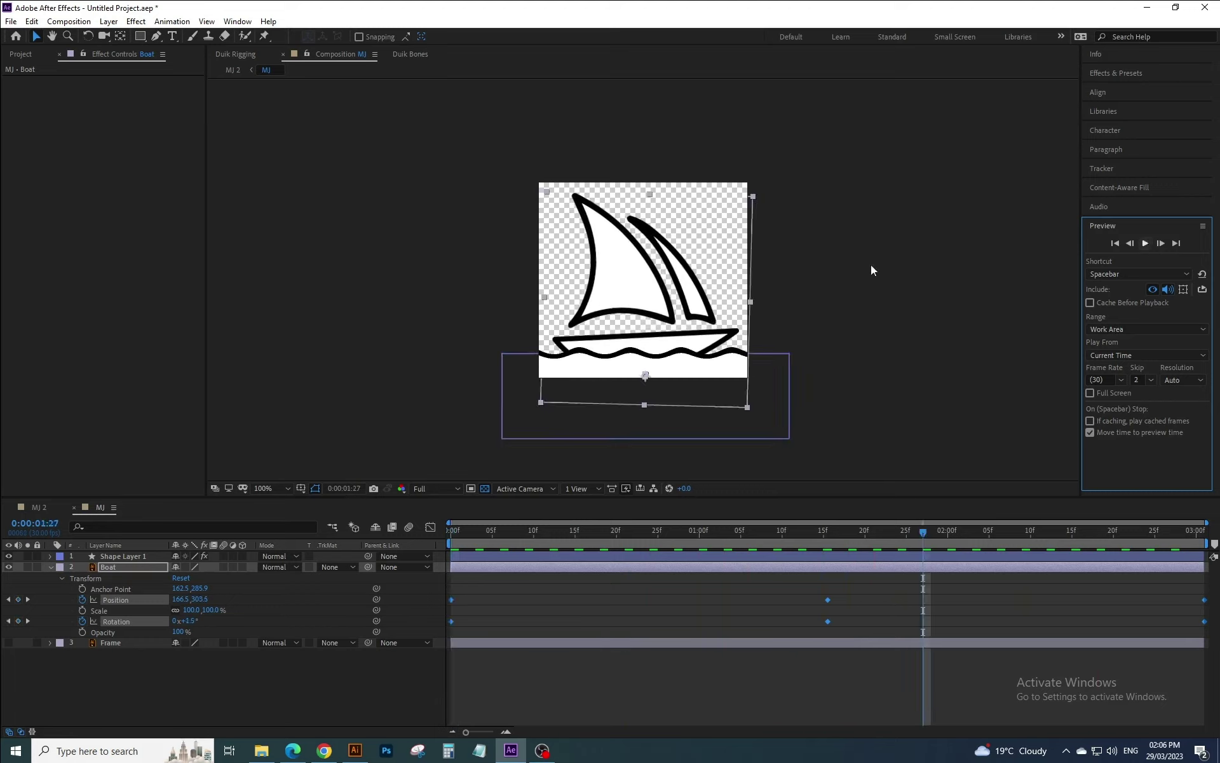
pyautogui.click(125, 642)
pyautogui.press('Delete')
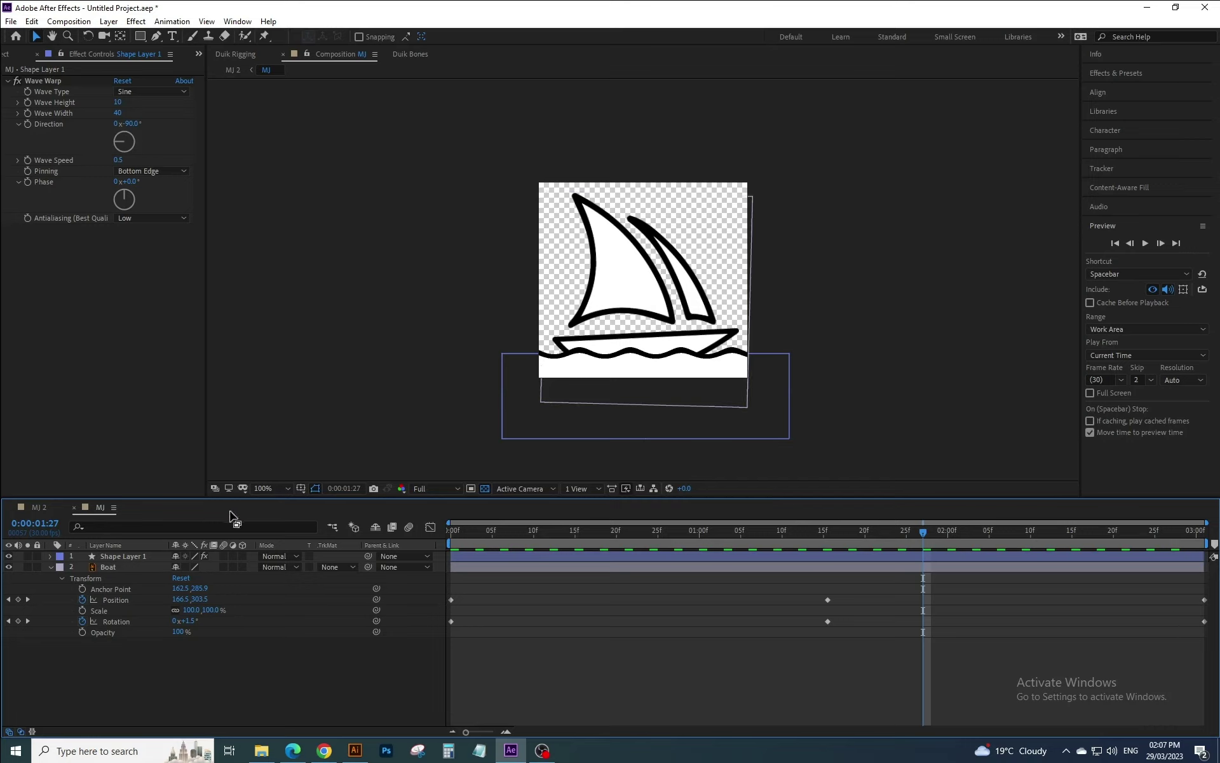
# - Hide Shape Layer 1, Easy Ease all the Boat's Position and Rotation keyframes, and preview from the start
pyautogui.click(111, 568)
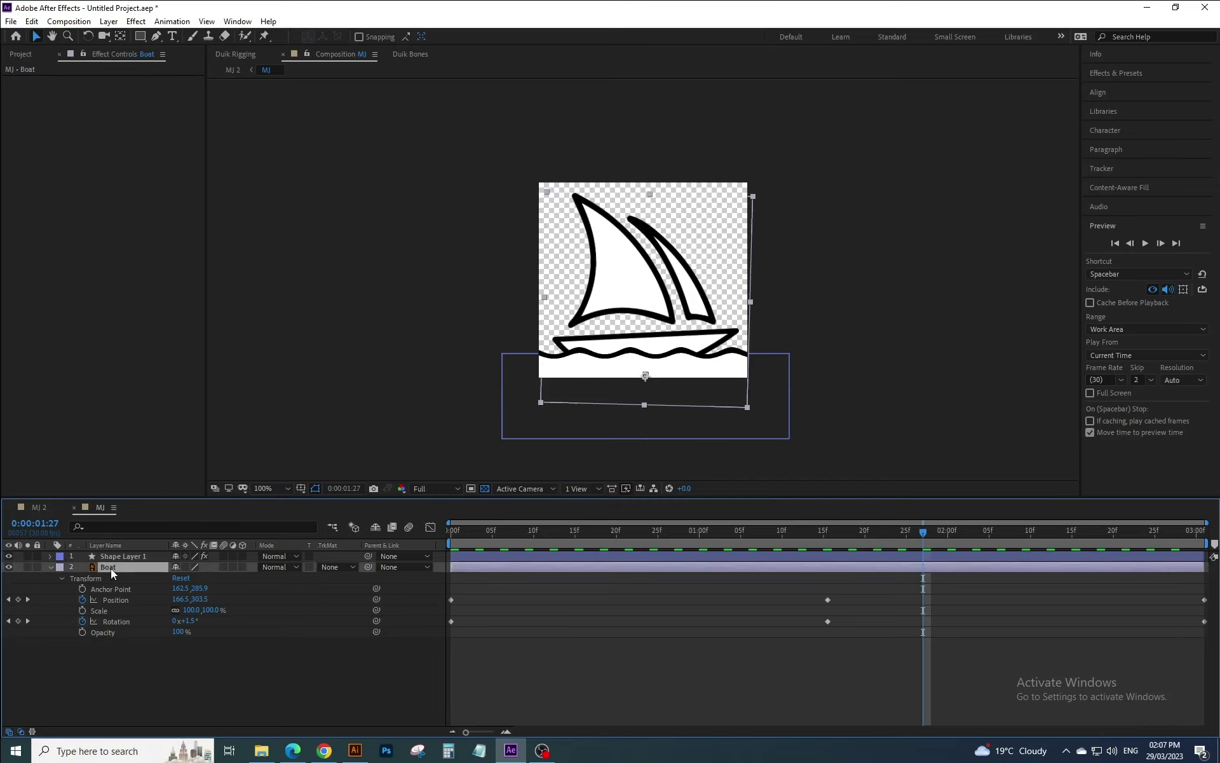
pyautogui.click(9, 557)
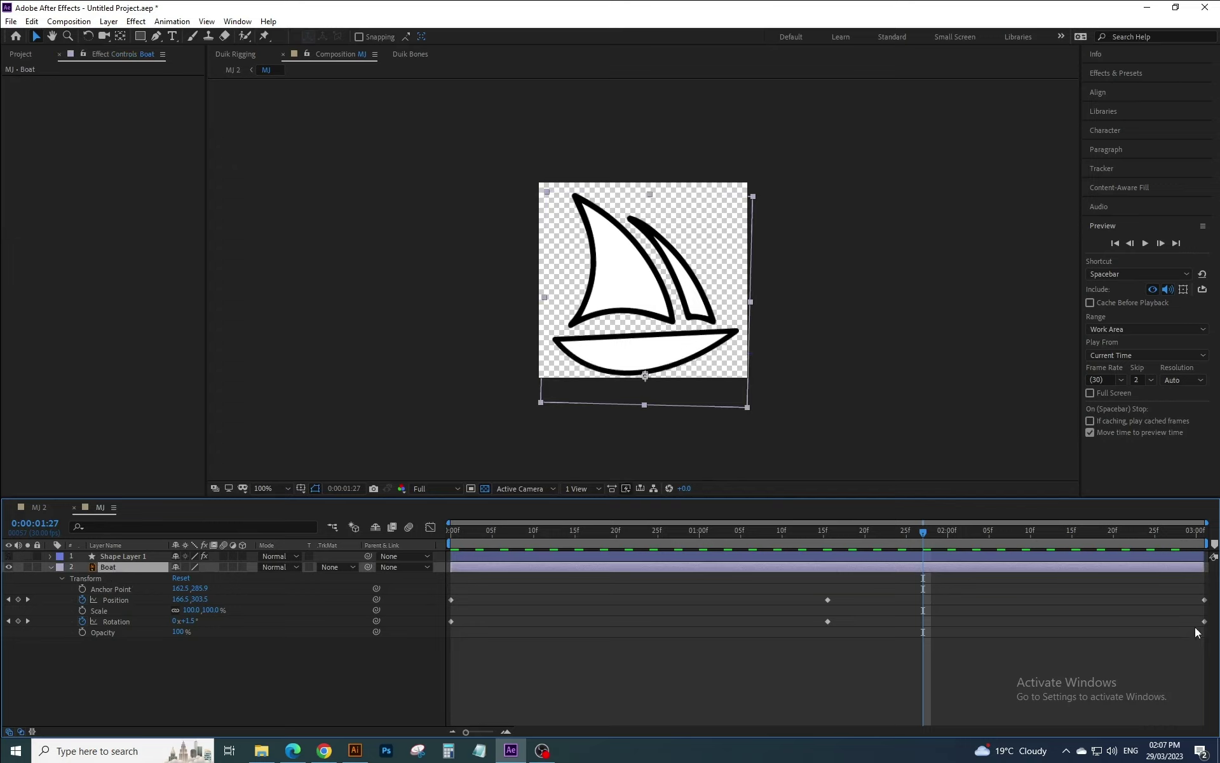
pyautogui.moveTo(1197, 599)
pyautogui.mouseDown()
pyautogui.moveTo(1209, 631)
pyautogui.moveTo(449, 639)
pyautogui.mouseUp()
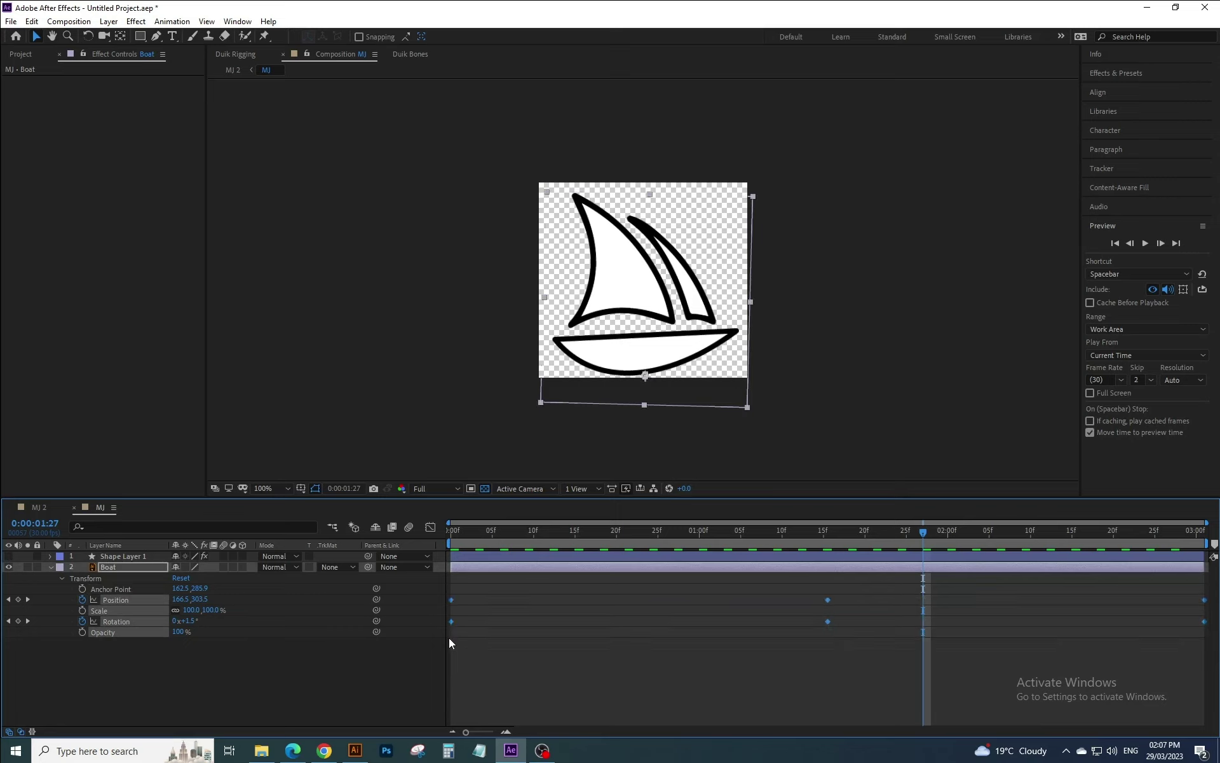
pyautogui.rightClick(451, 622)
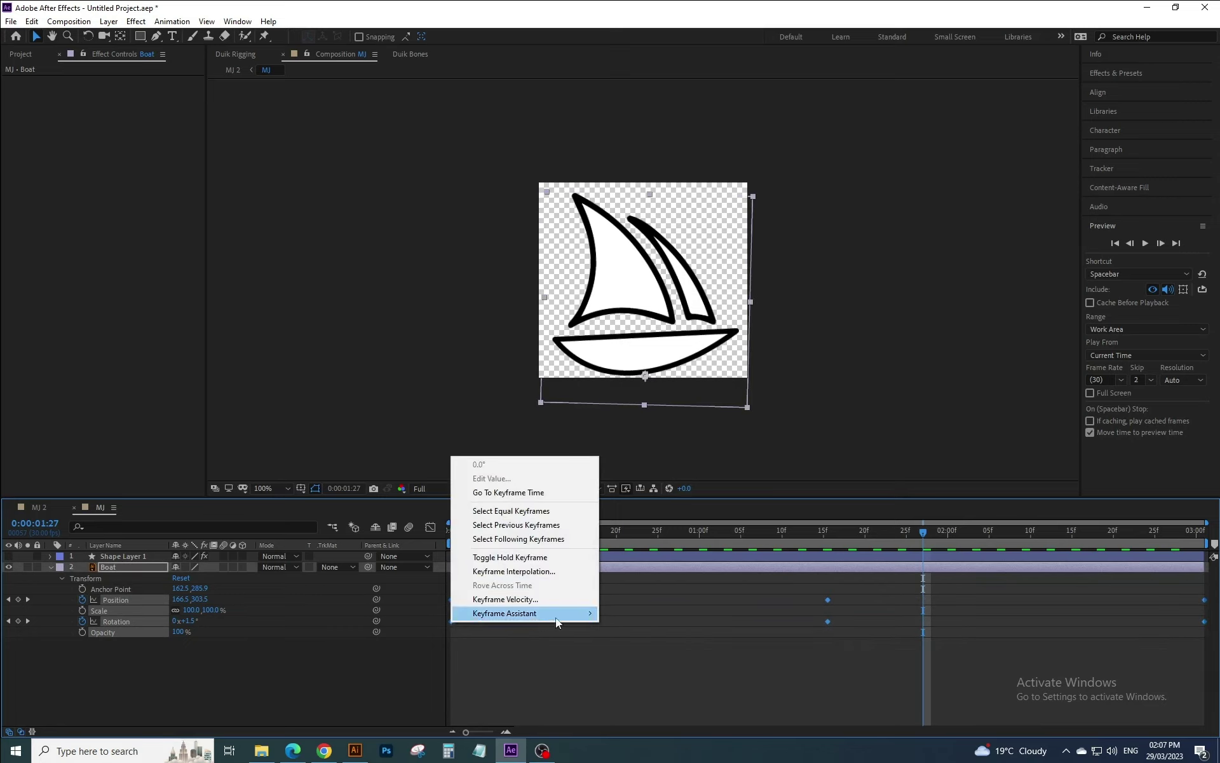
pyautogui.moveTo(556, 616)
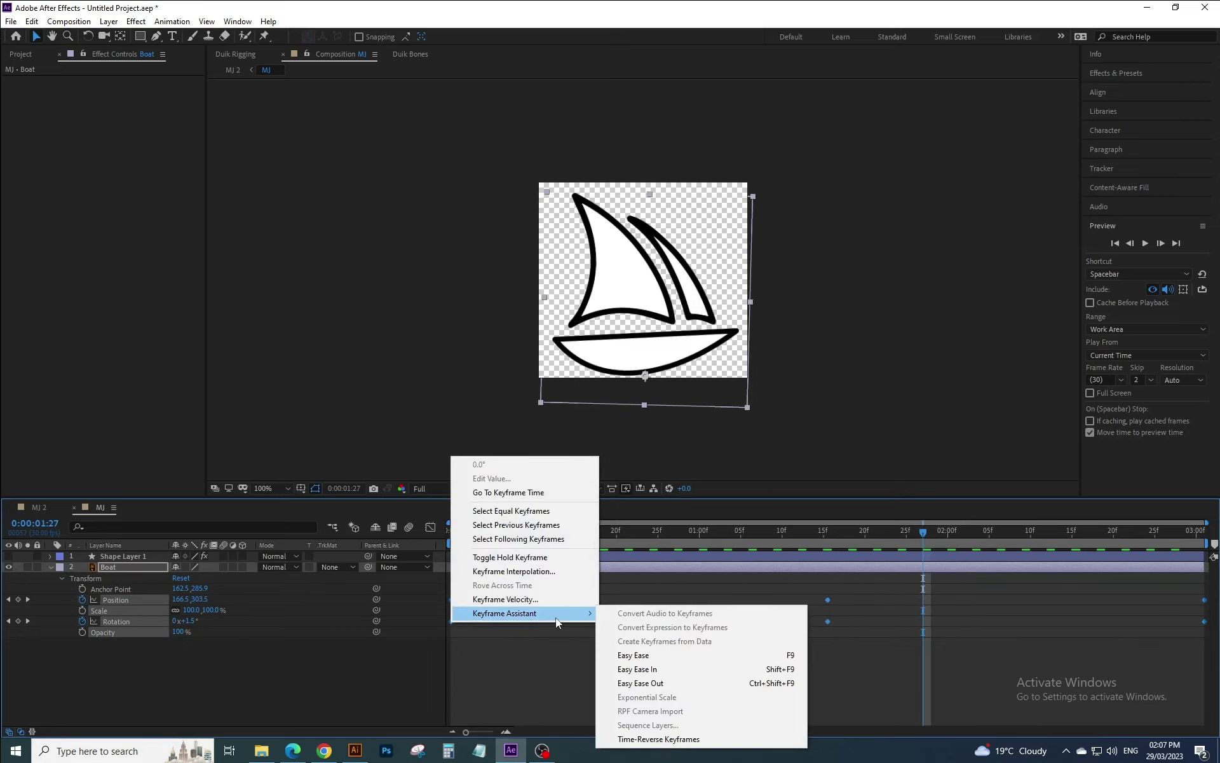
pyautogui.click(648, 657)
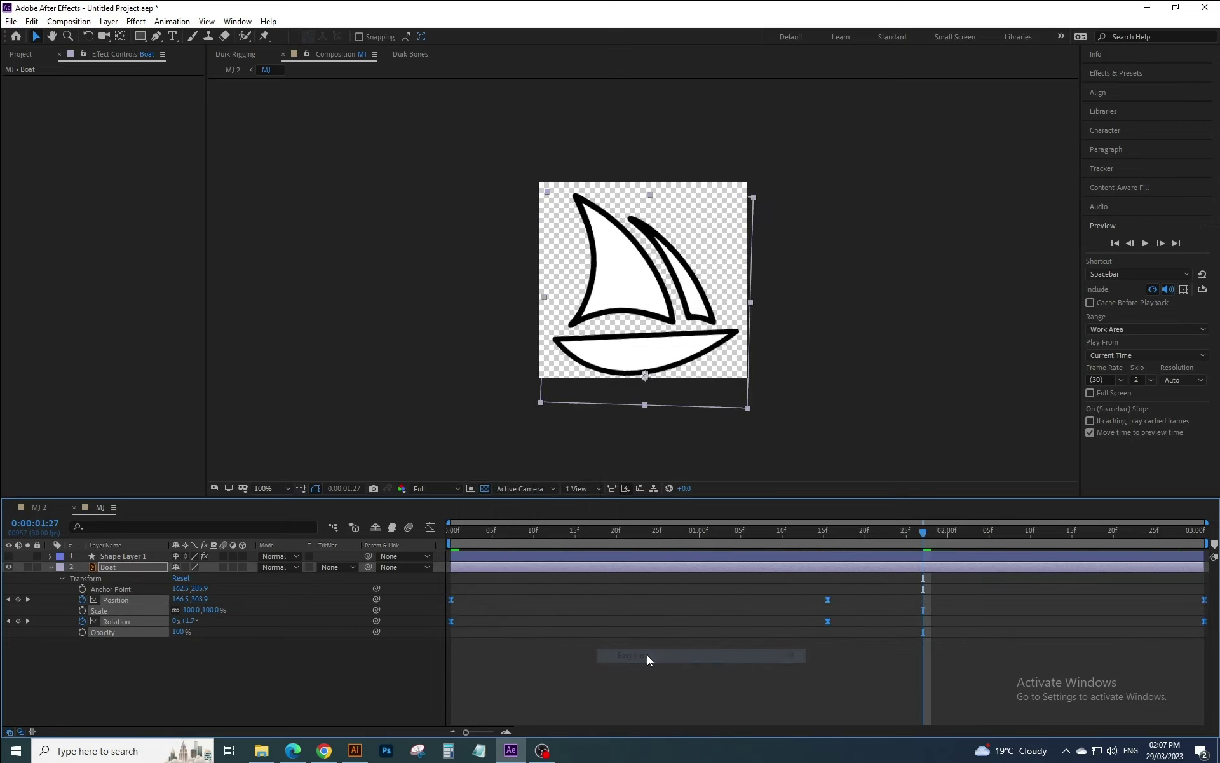
pyautogui.click(1116, 243)
pyautogui.click(1145, 243)
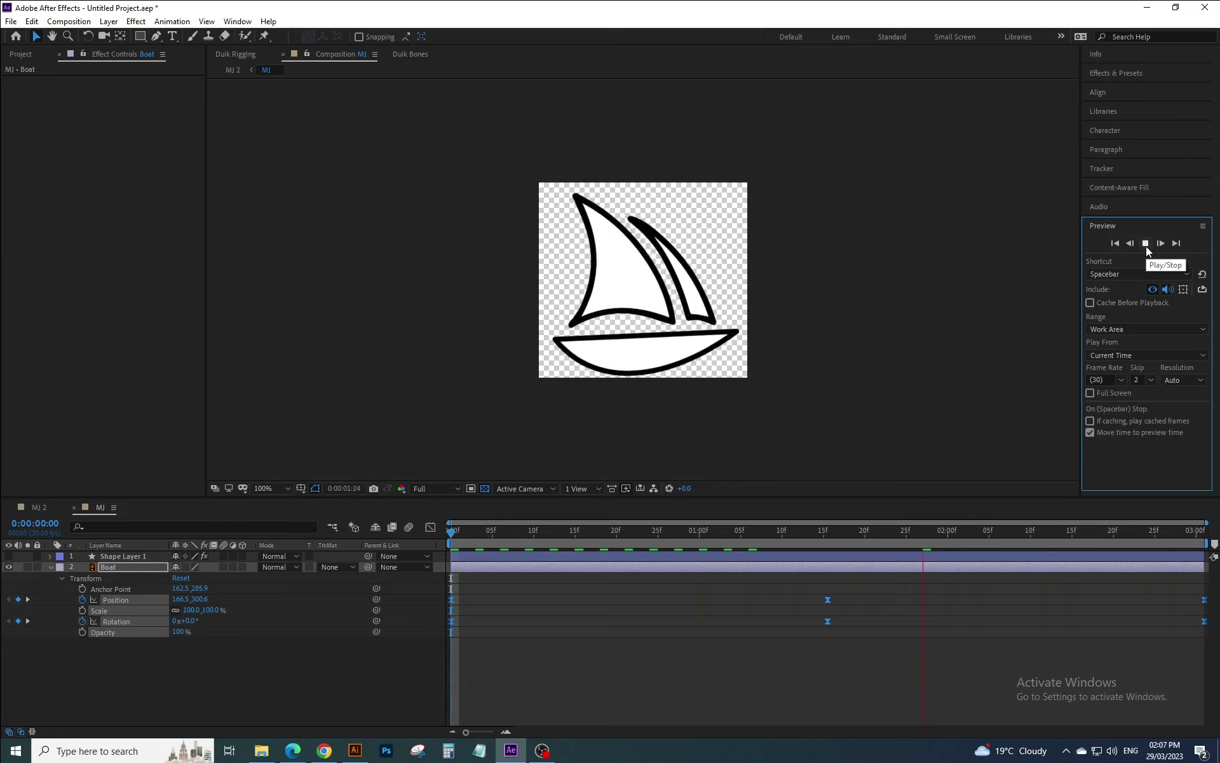
# - Stop the preview, show the wave layer again, and return to the first frame
pyautogui.click(1146, 246)
pyautogui.click(11, 556)
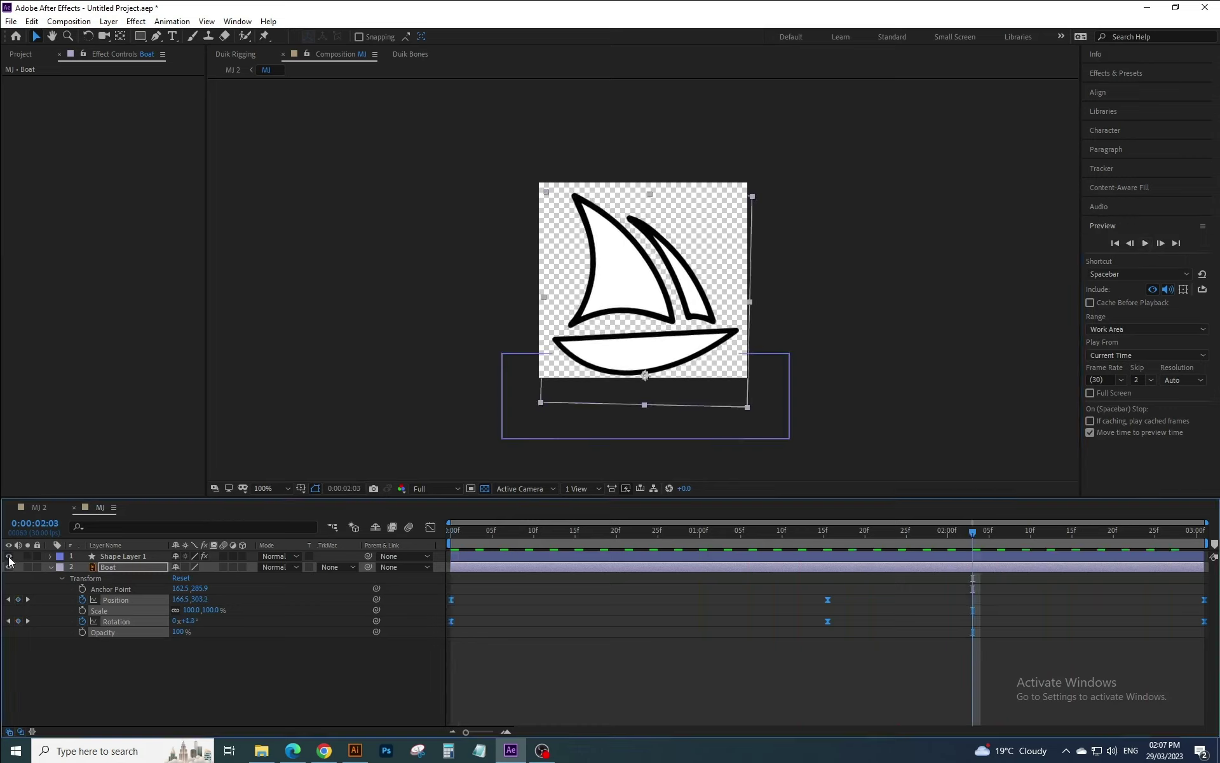
pyautogui.click(974, 263)
pyautogui.click(1115, 243)
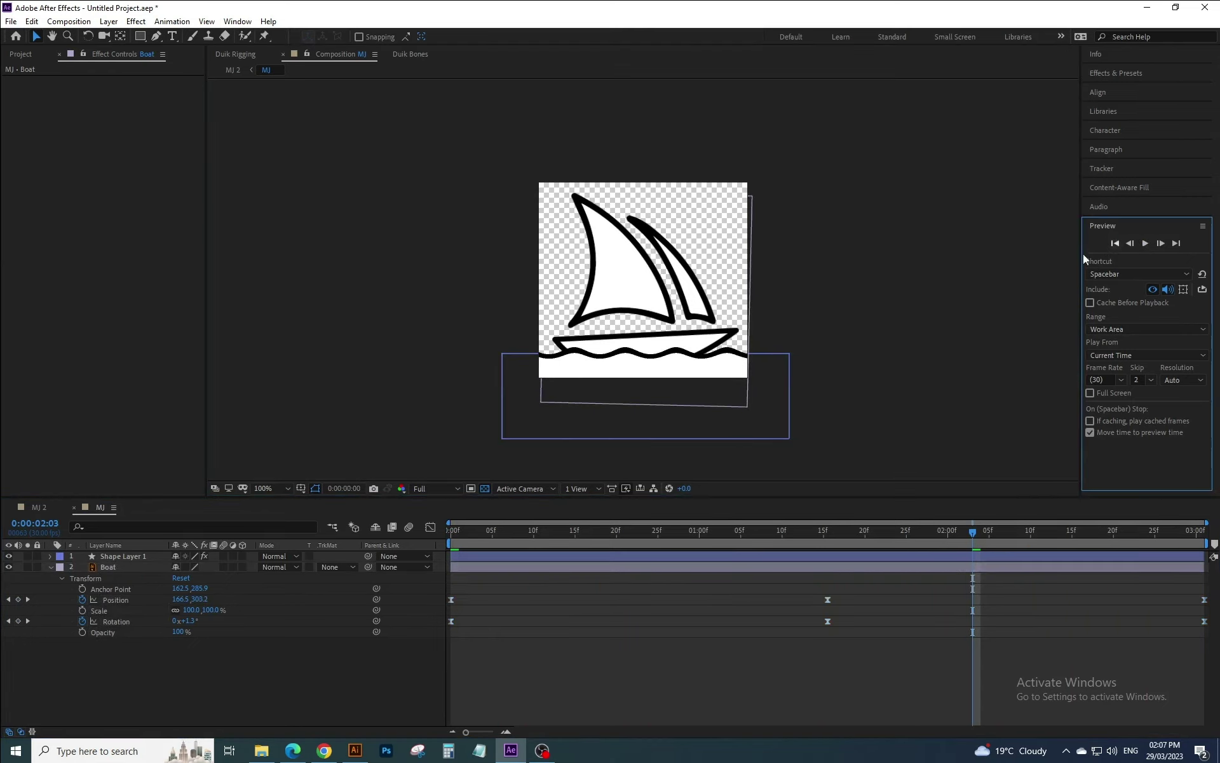
pyautogui.click(213, 651)
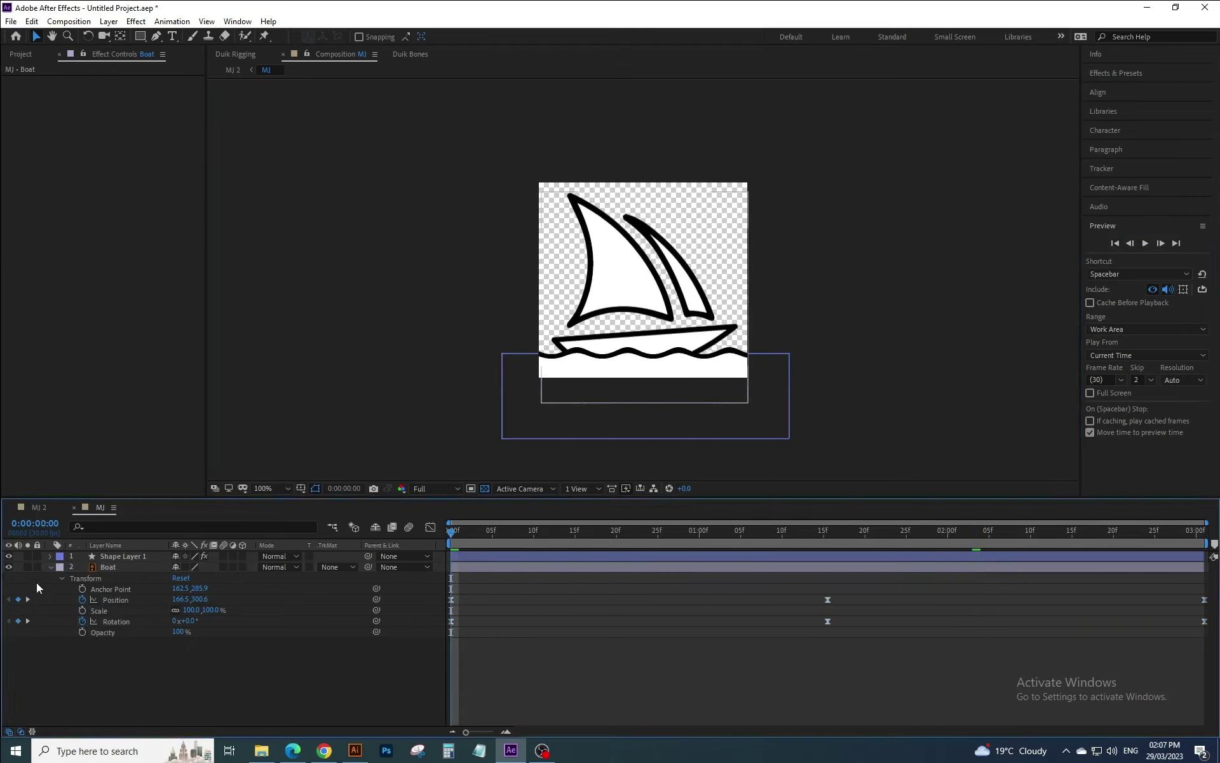
# - Collapse the Boat layer's Transform properties and preview the boat animation
pyautogui.click(51, 567)
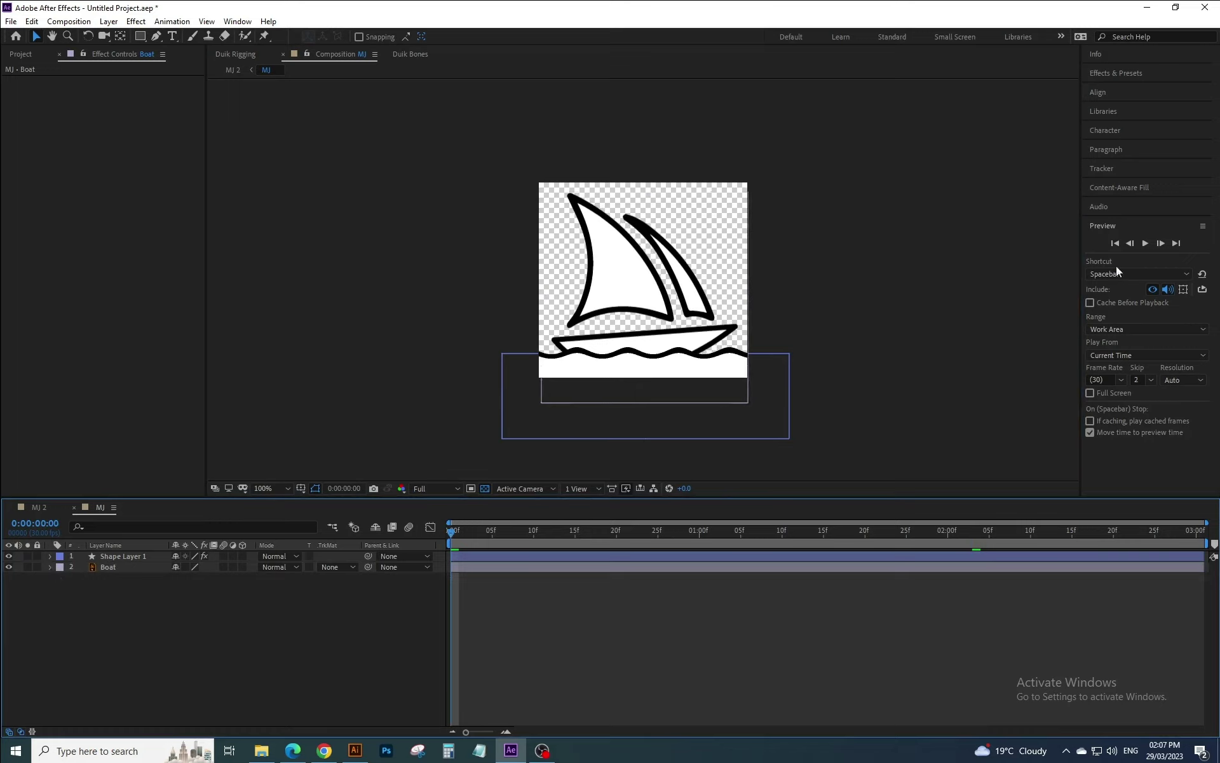
pyautogui.click(1148, 243)
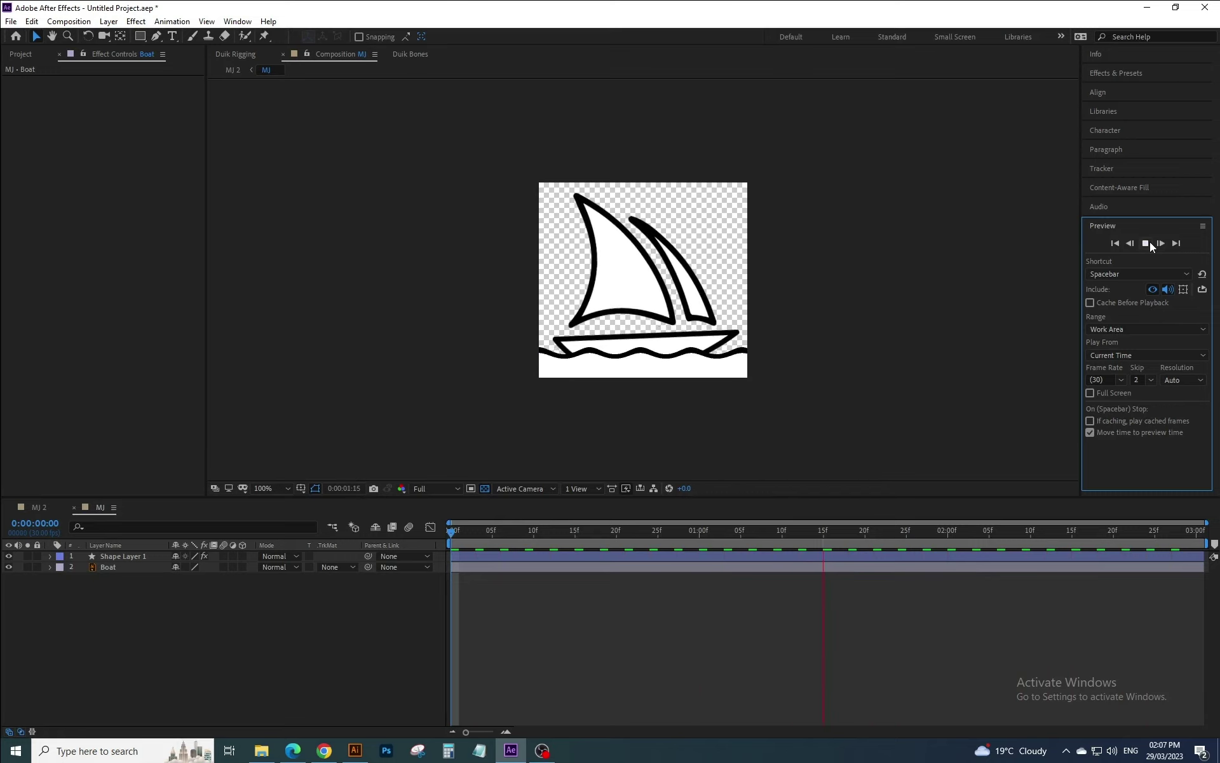
pyautogui.click(1146, 243)
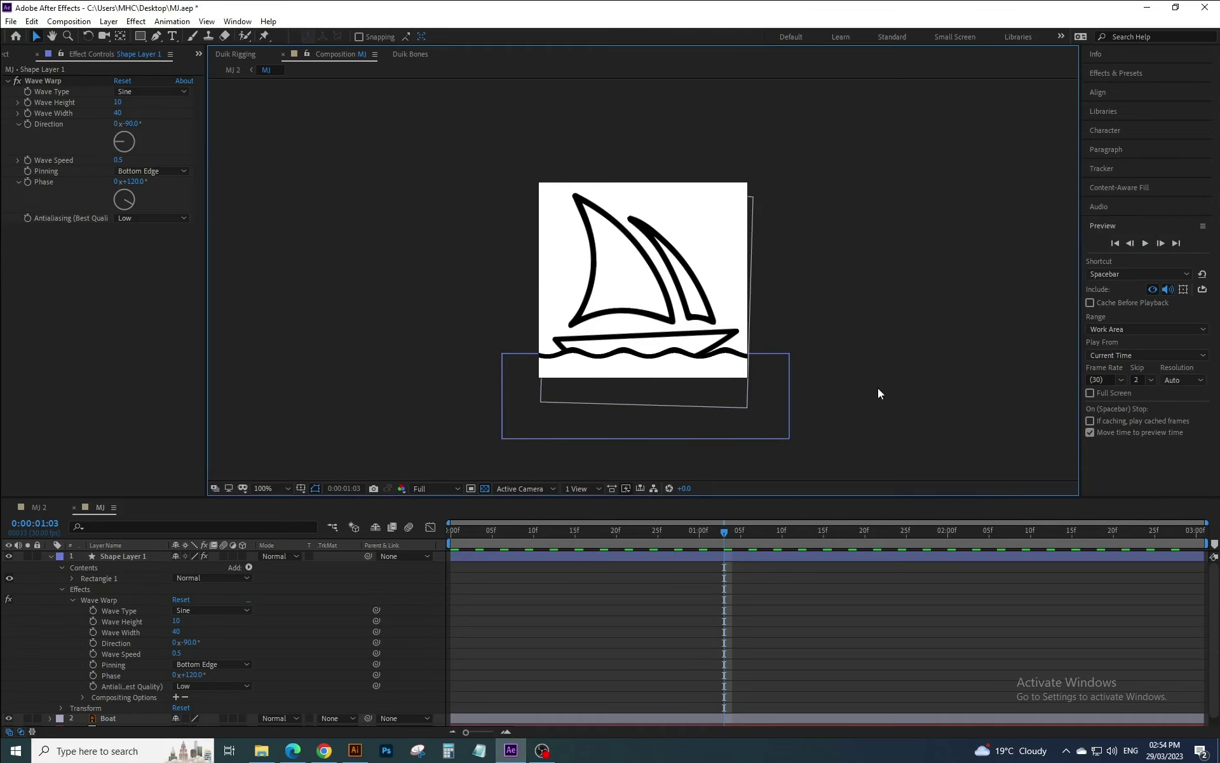
# - Preview the wave animation, then set Wave Warp's Wave Speed to 0
pyautogui.click(1114, 243)
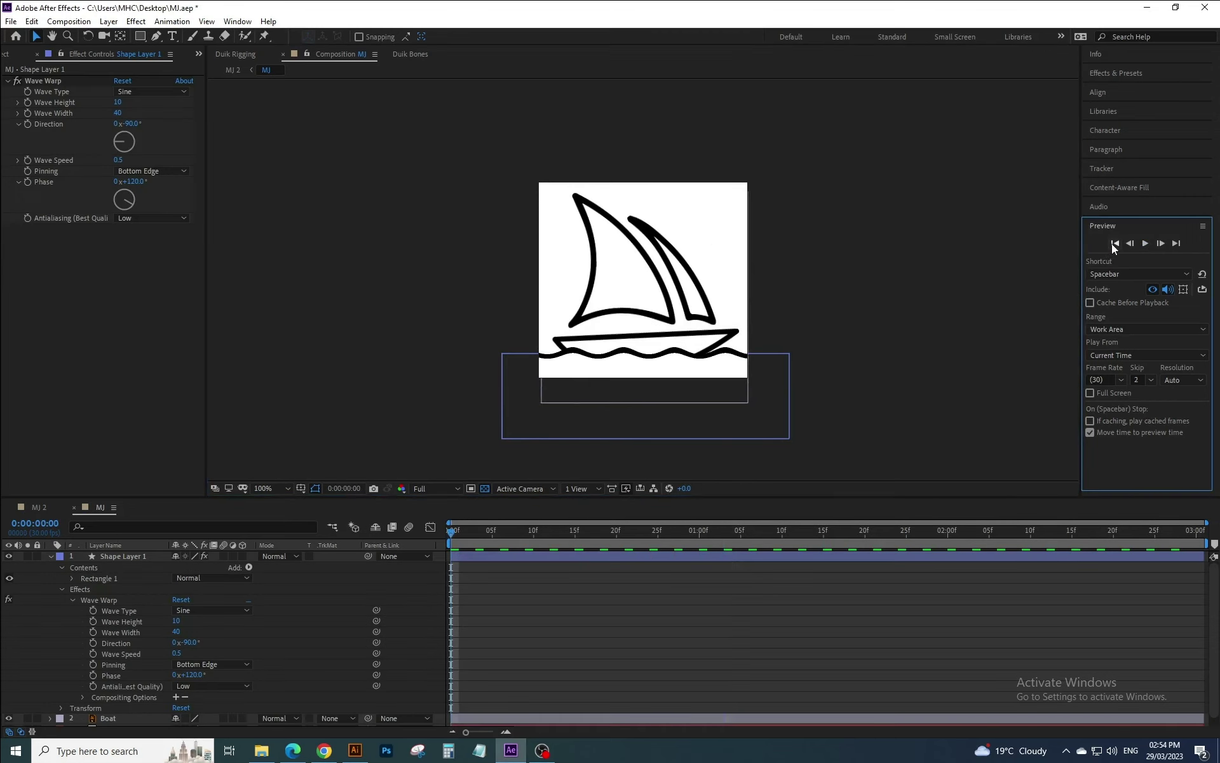
pyautogui.click(1148, 244)
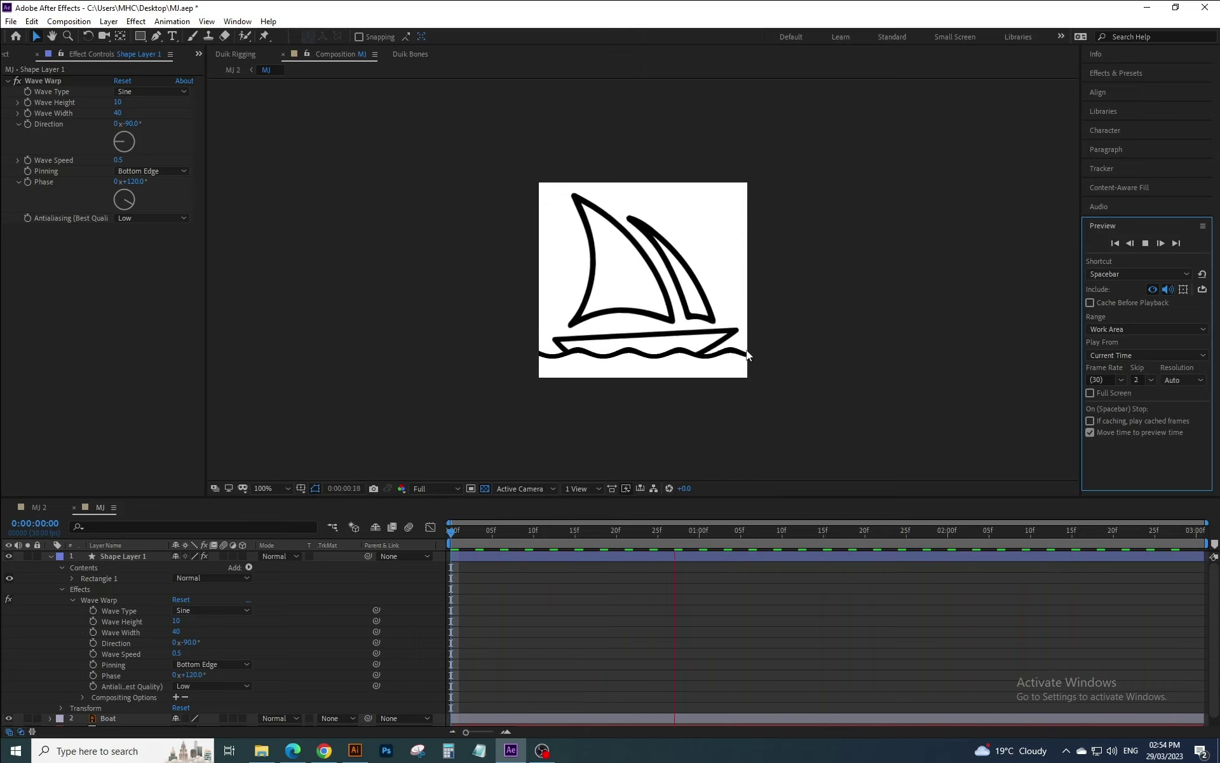
pyautogui.click(1144, 244)
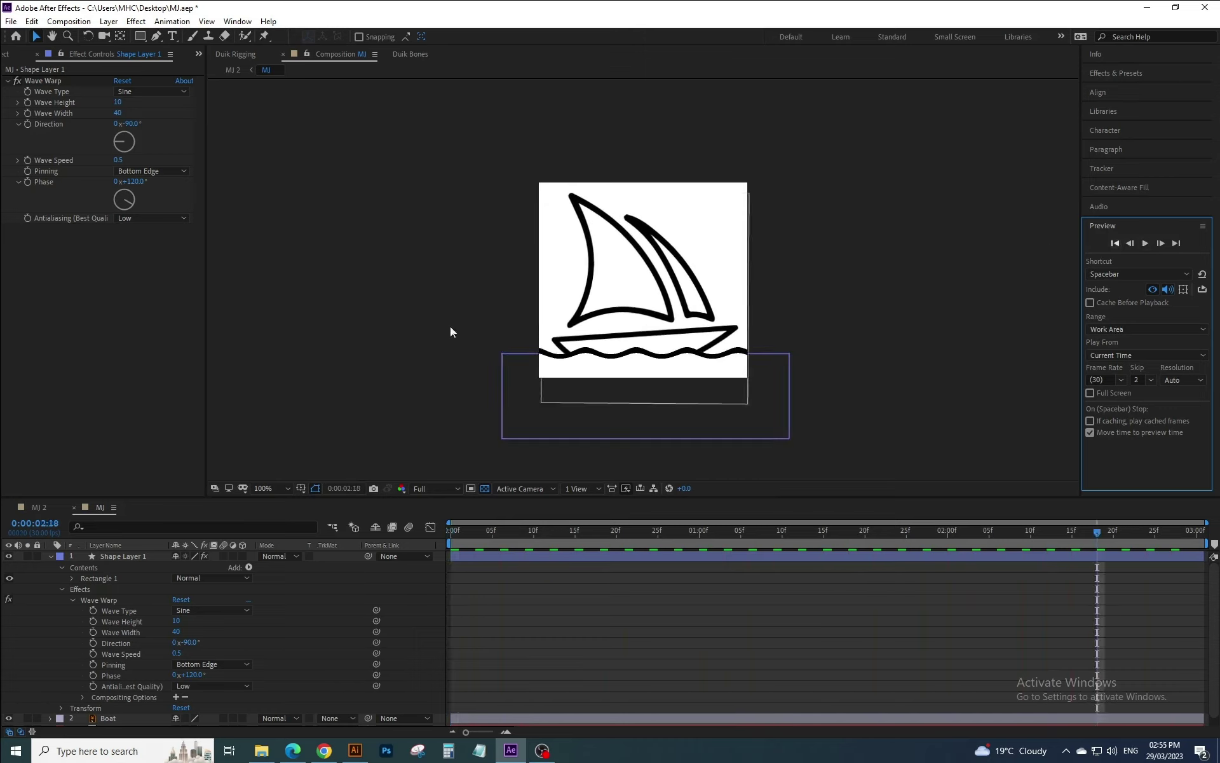
pyautogui.click(179, 653)
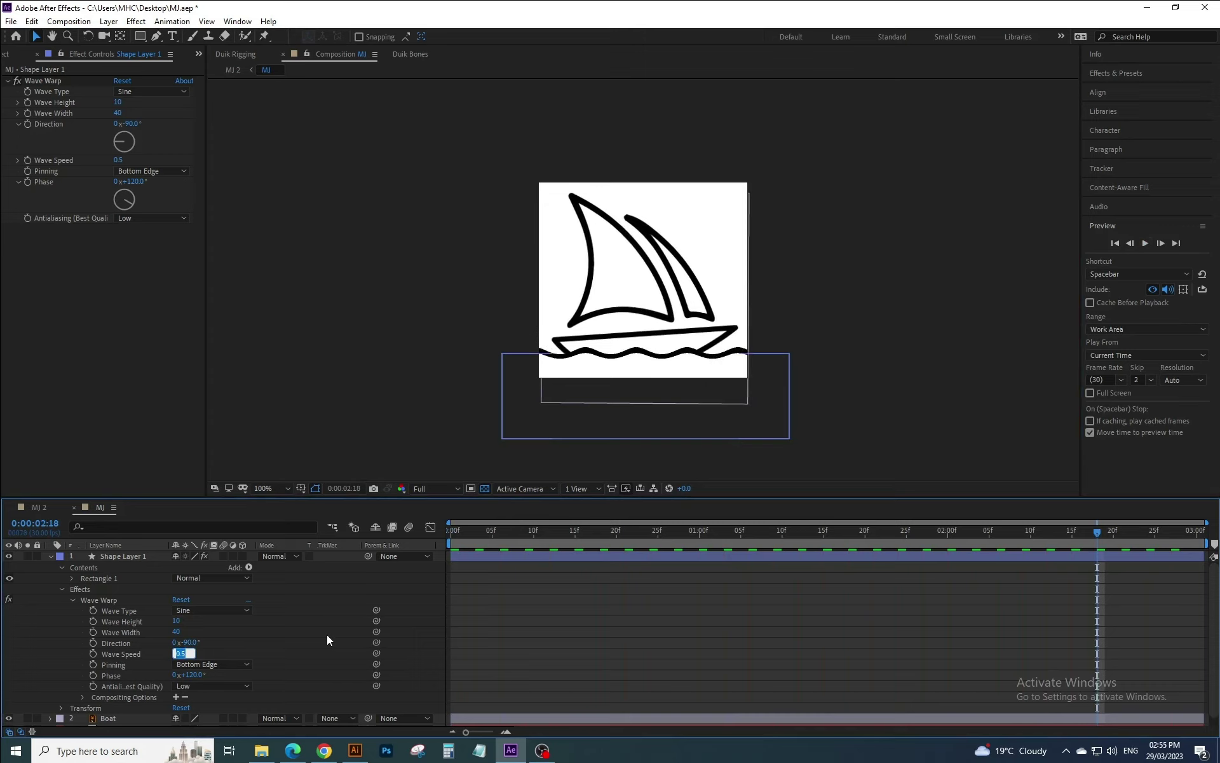
pyautogui.write('0')
pyautogui.press('Return')
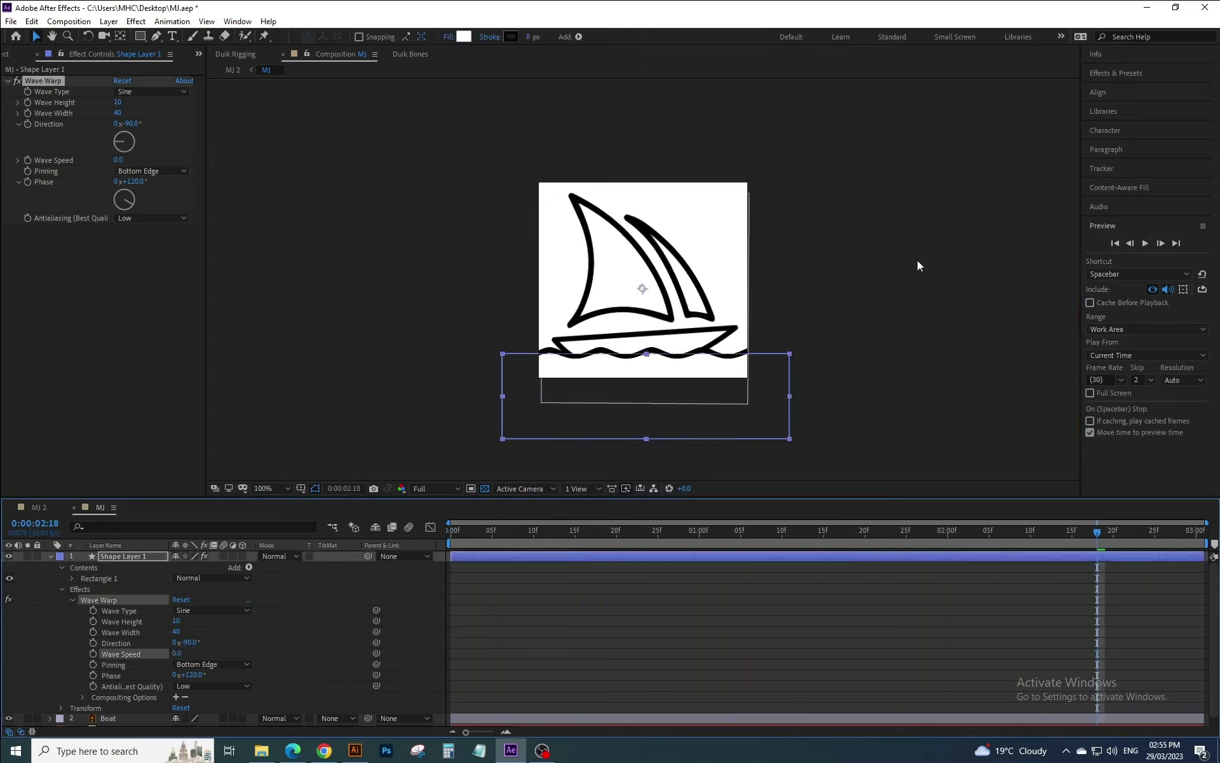
# - Keyframe Phase from 0x+0° at 0:00 to 2x+0° at 3 seconds
pyautogui.click(1114, 243)
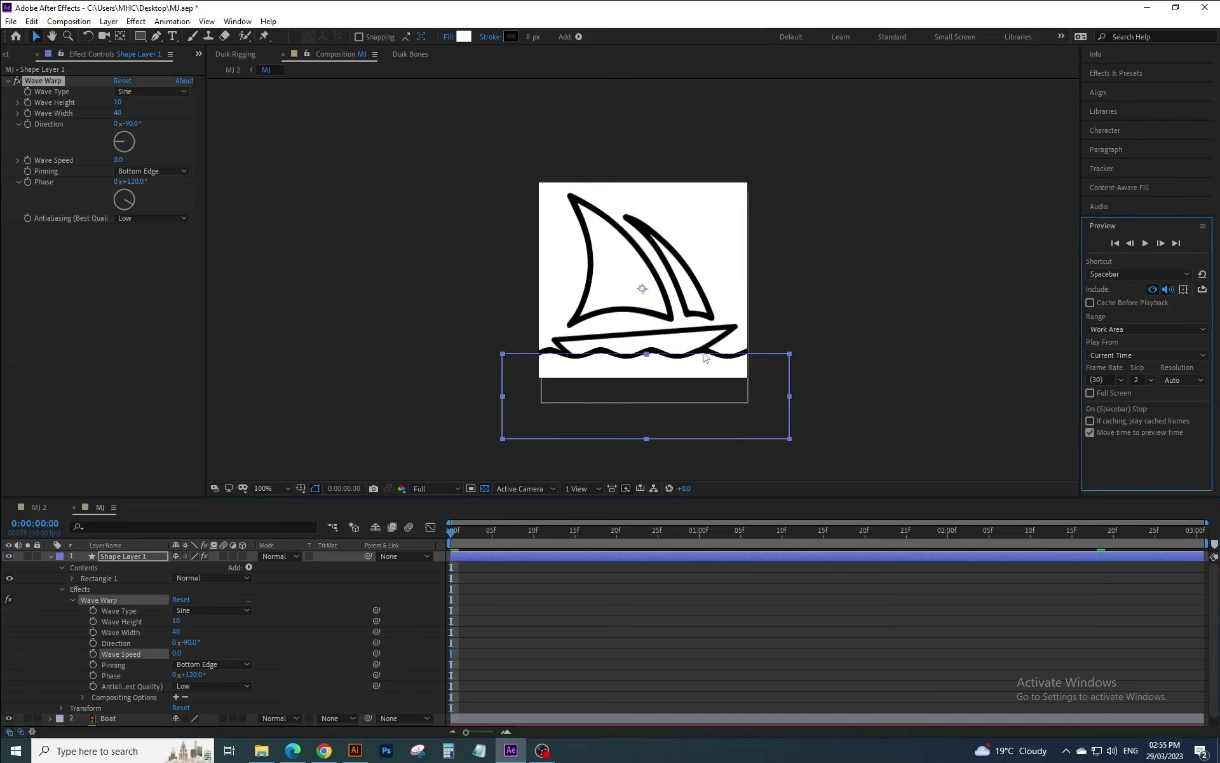
pyautogui.click(192, 674)
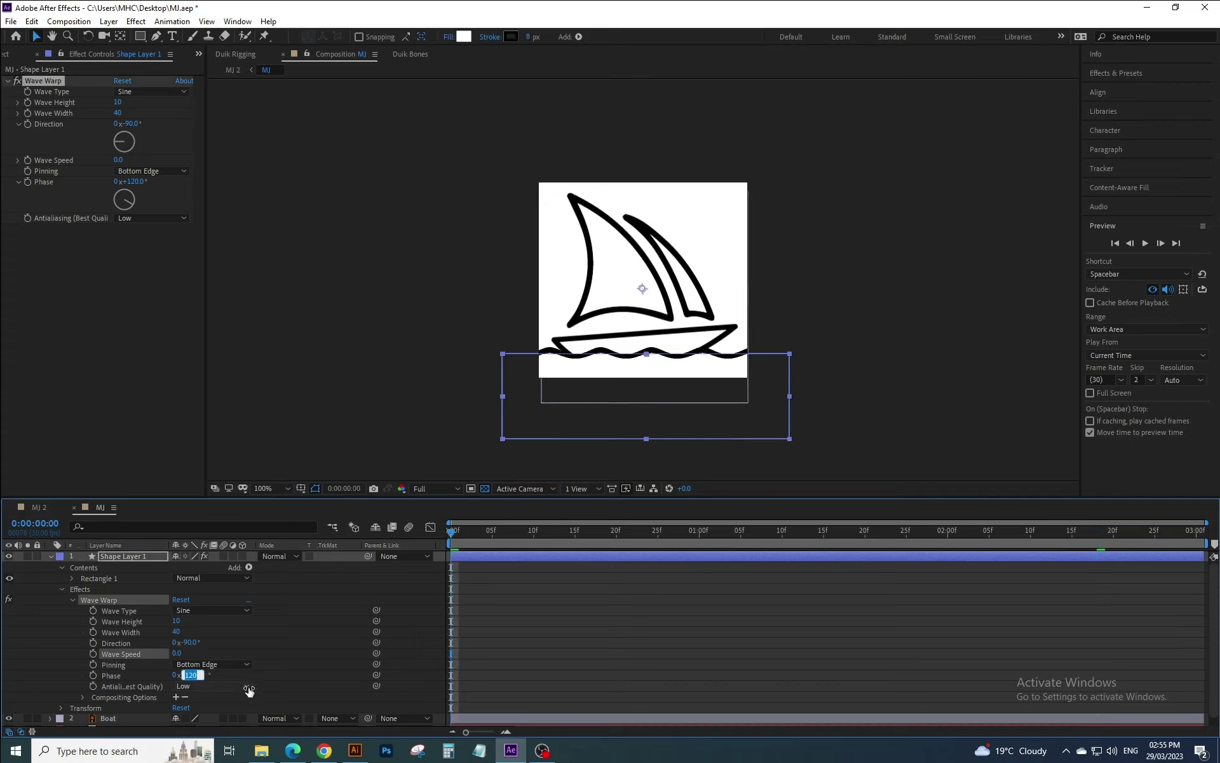
pyautogui.write('0')
pyautogui.press('Return')
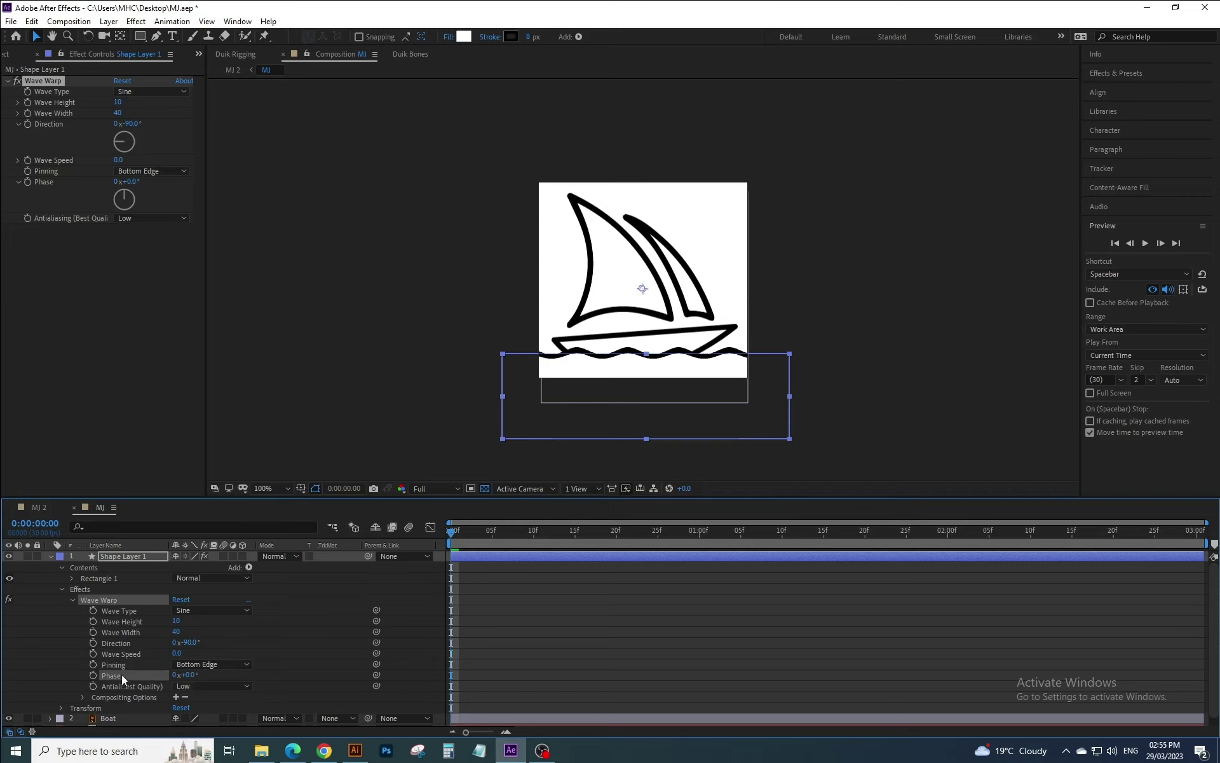
pyautogui.click(93, 675)
pyautogui.click(1175, 244)
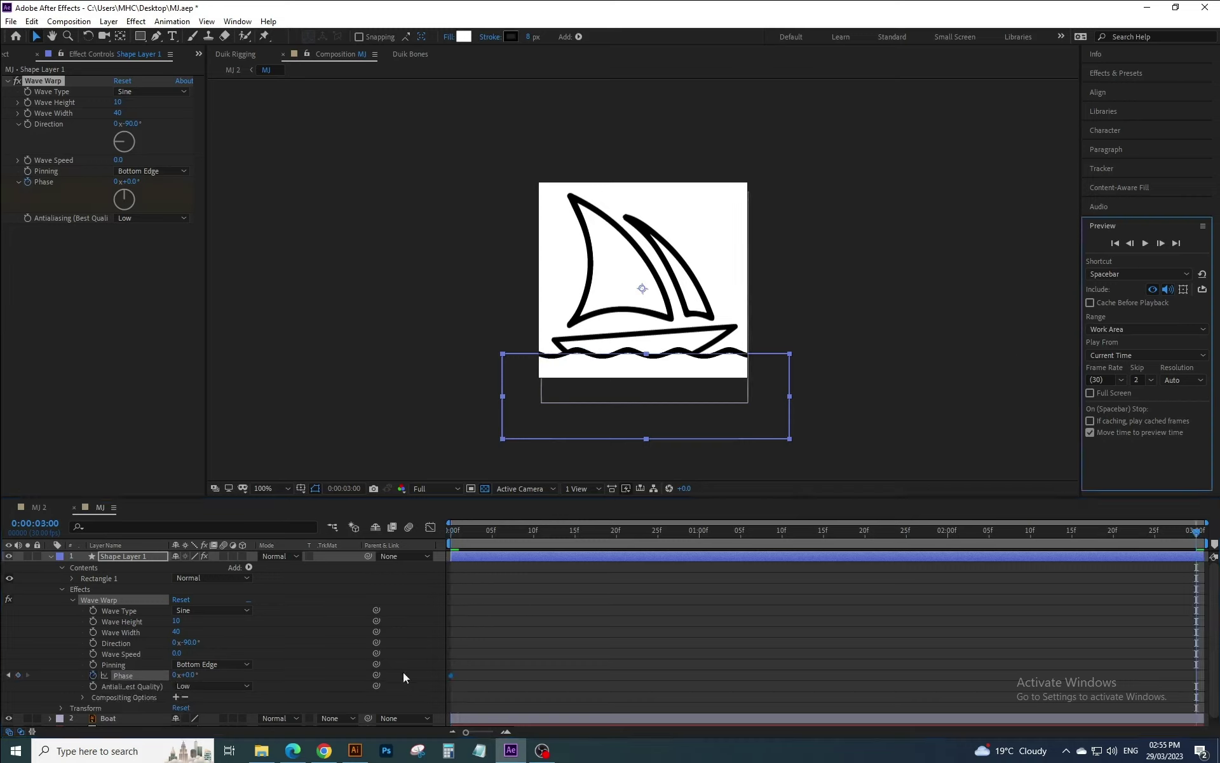
pyautogui.click(176, 675)
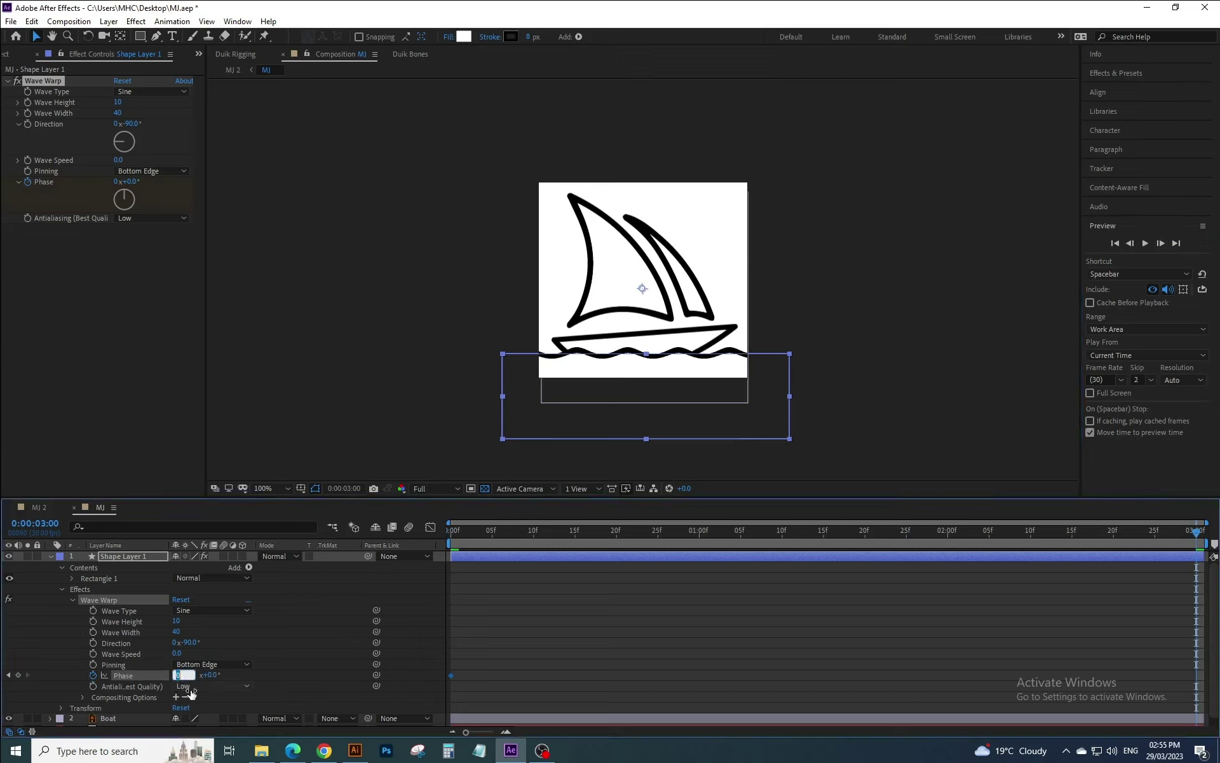
pyautogui.write('2')
pyautogui.press('Return')
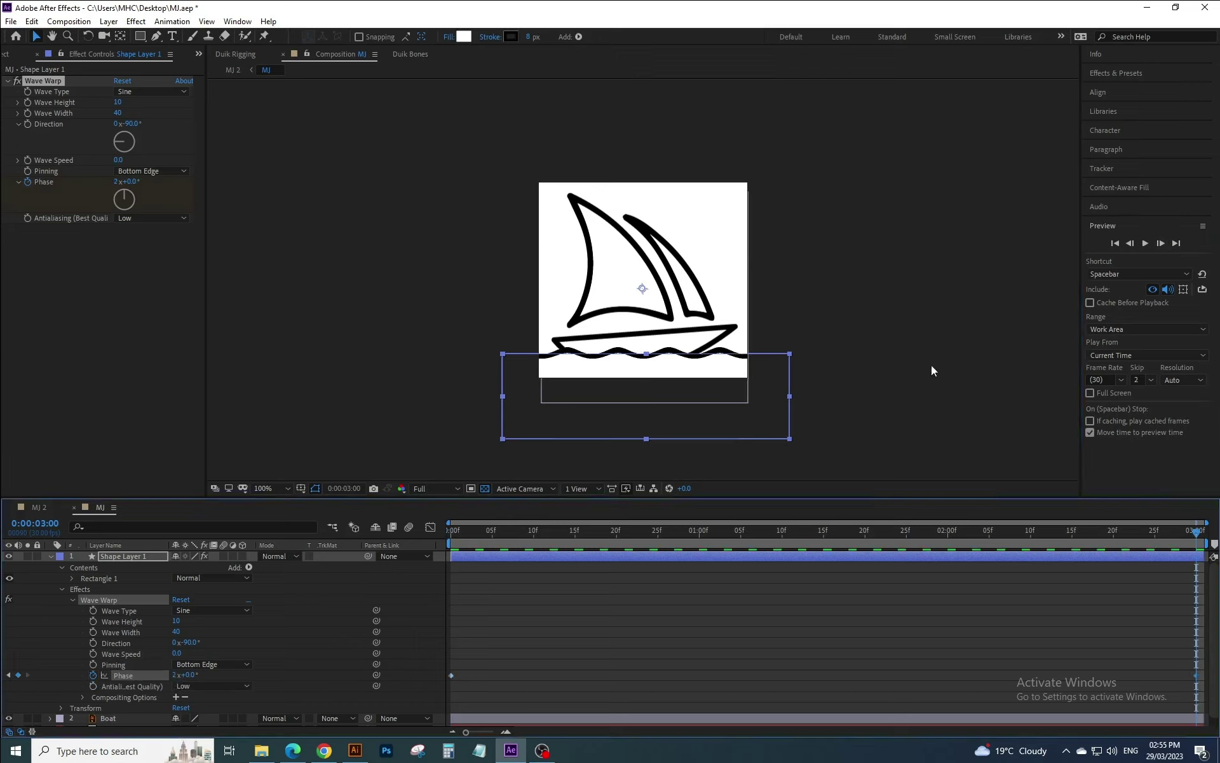
pyautogui.click(952, 342)
pyautogui.click(1113, 243)
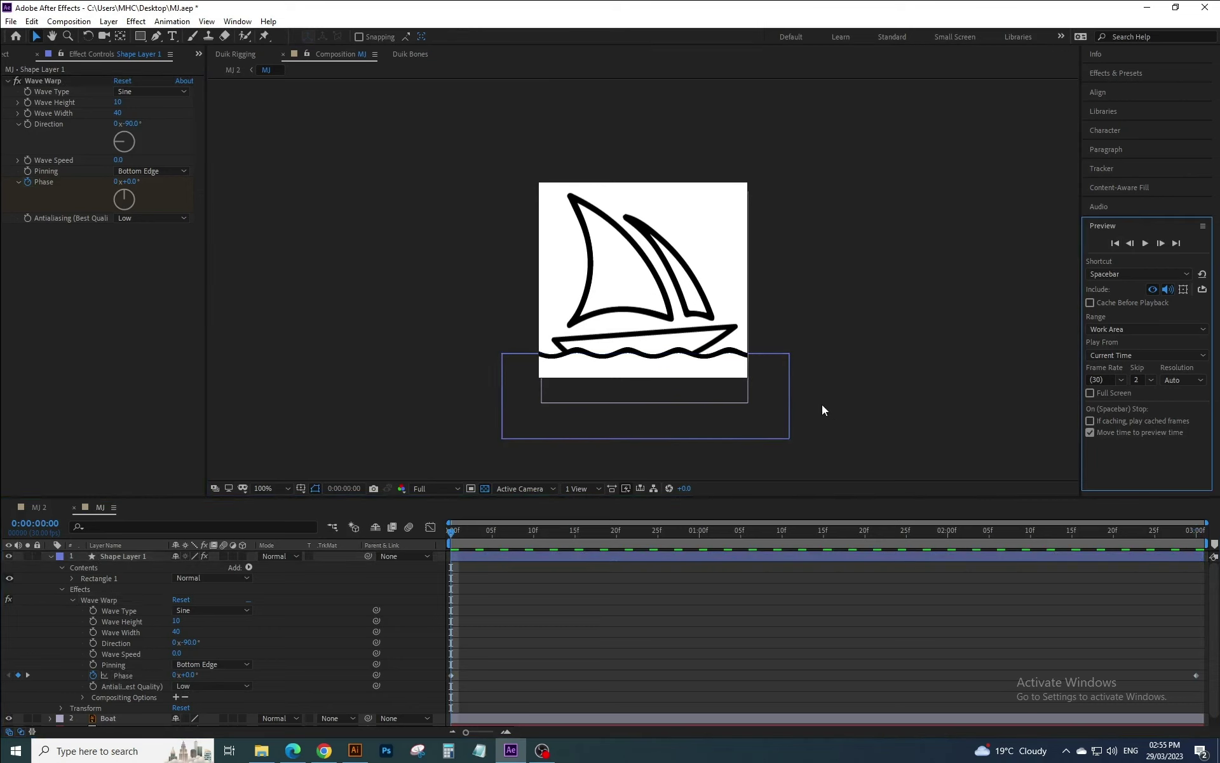
pyautogui.click(822, 405)
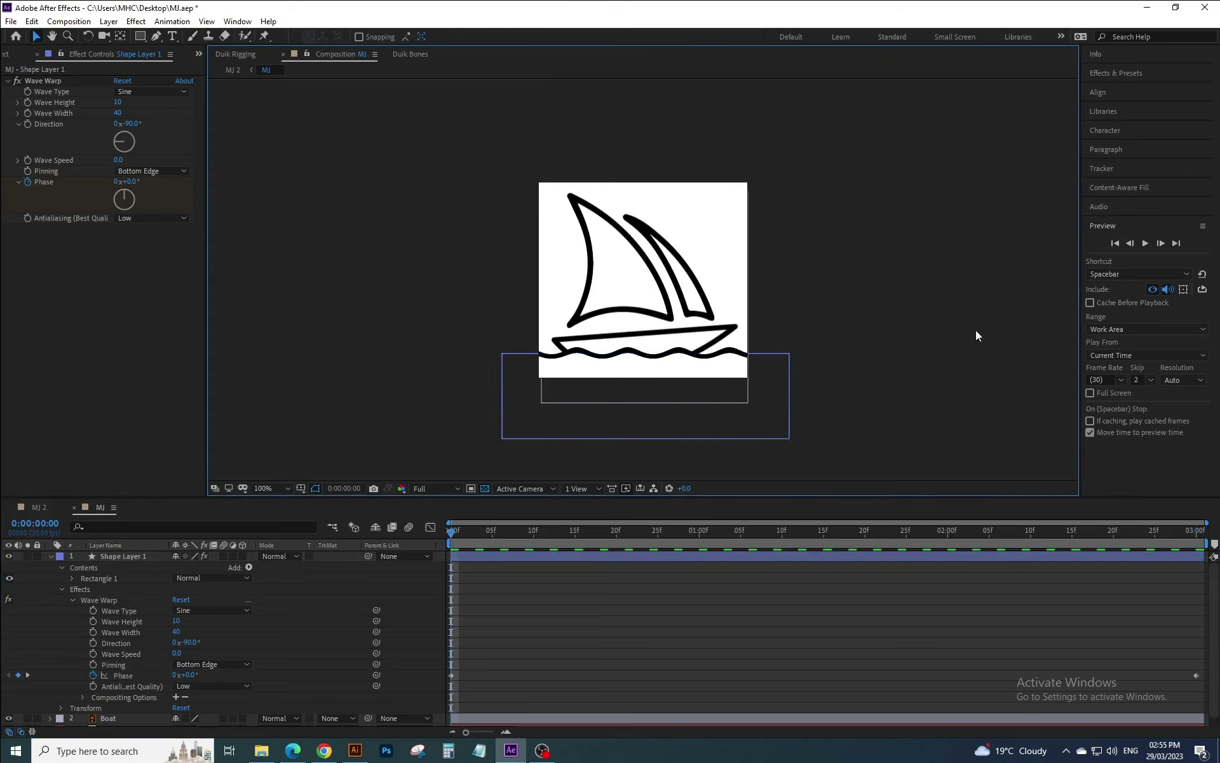
pyautogui.click(1145, 242)
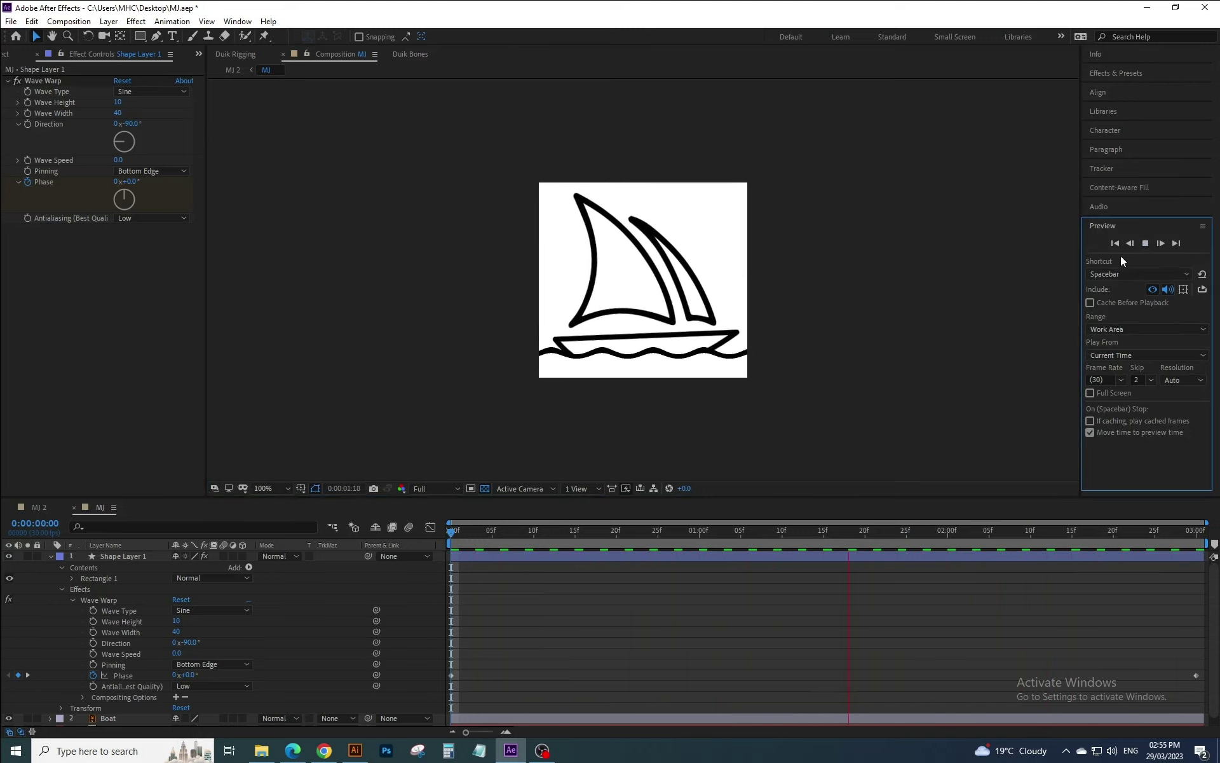
pyautogui.click(1145, 244)
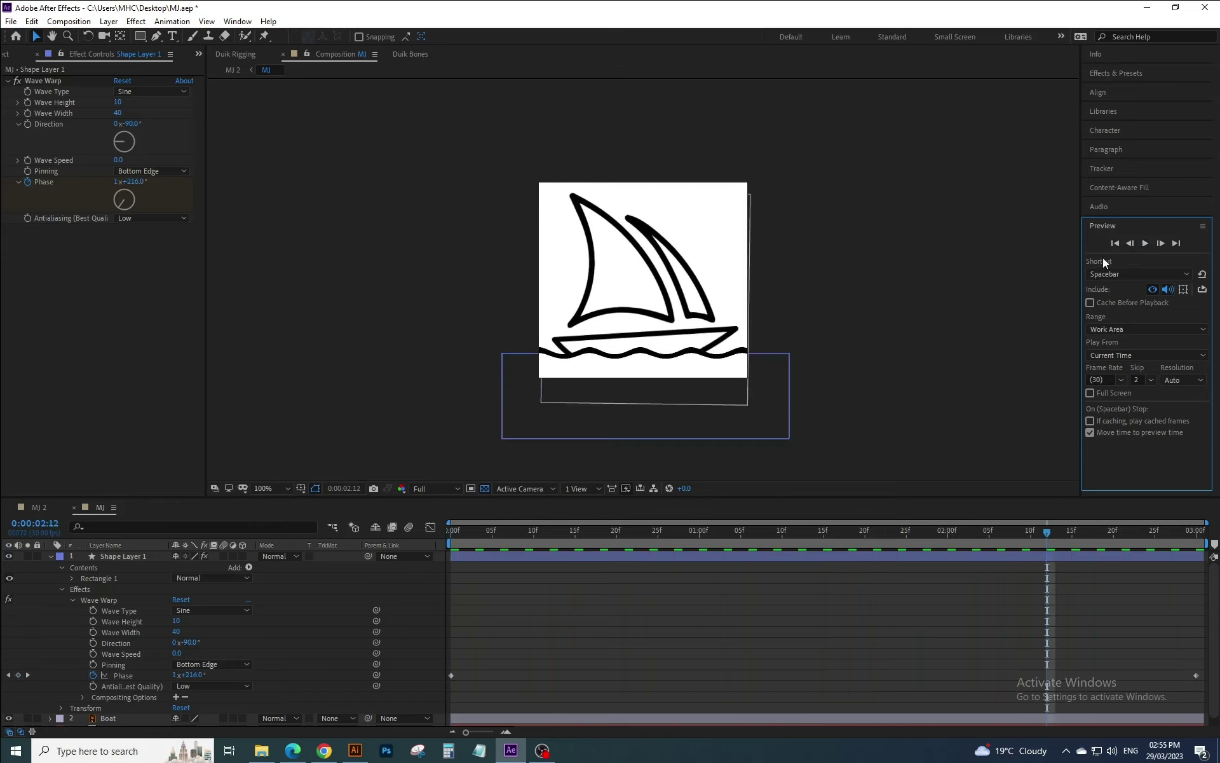
# - Change the 3-second Phase keyframe to -2x+0.0° revolutions
pyautogui.click(1175, 243)
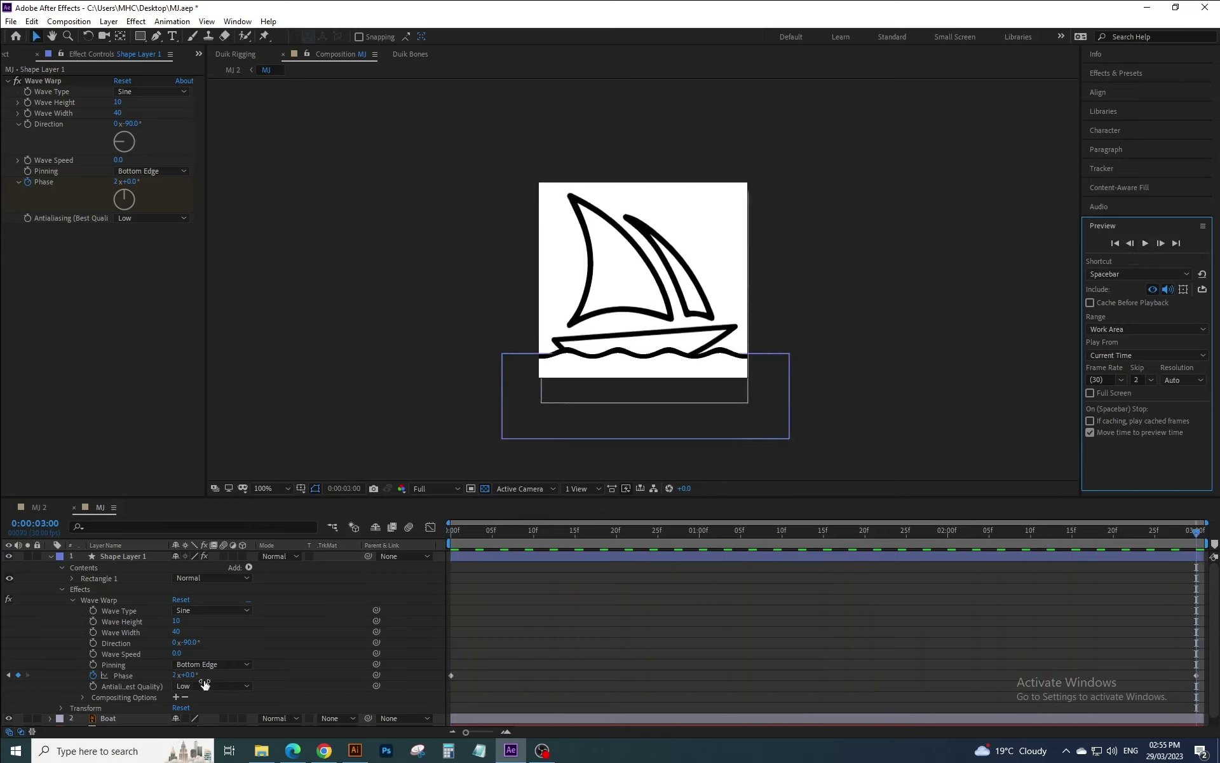
pyautogui.click(177, 674)
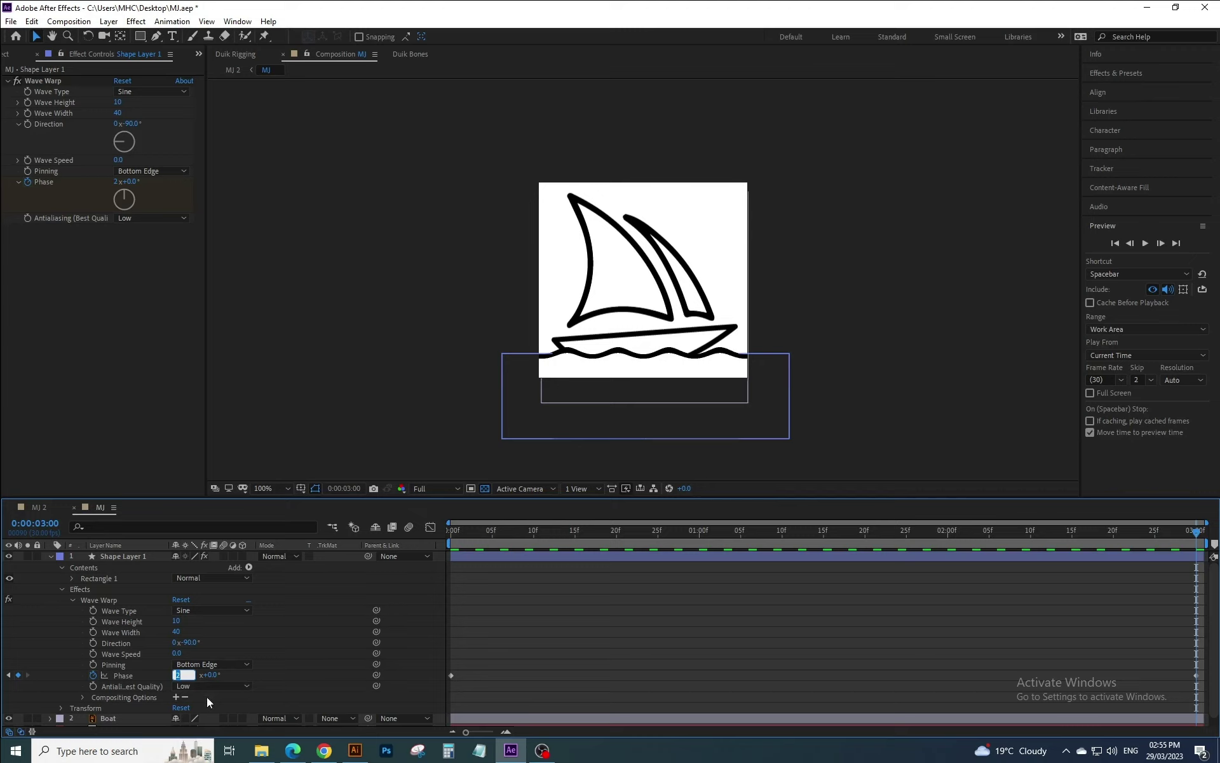
pyautogui.write('-2')
pyautogui.press('Return')
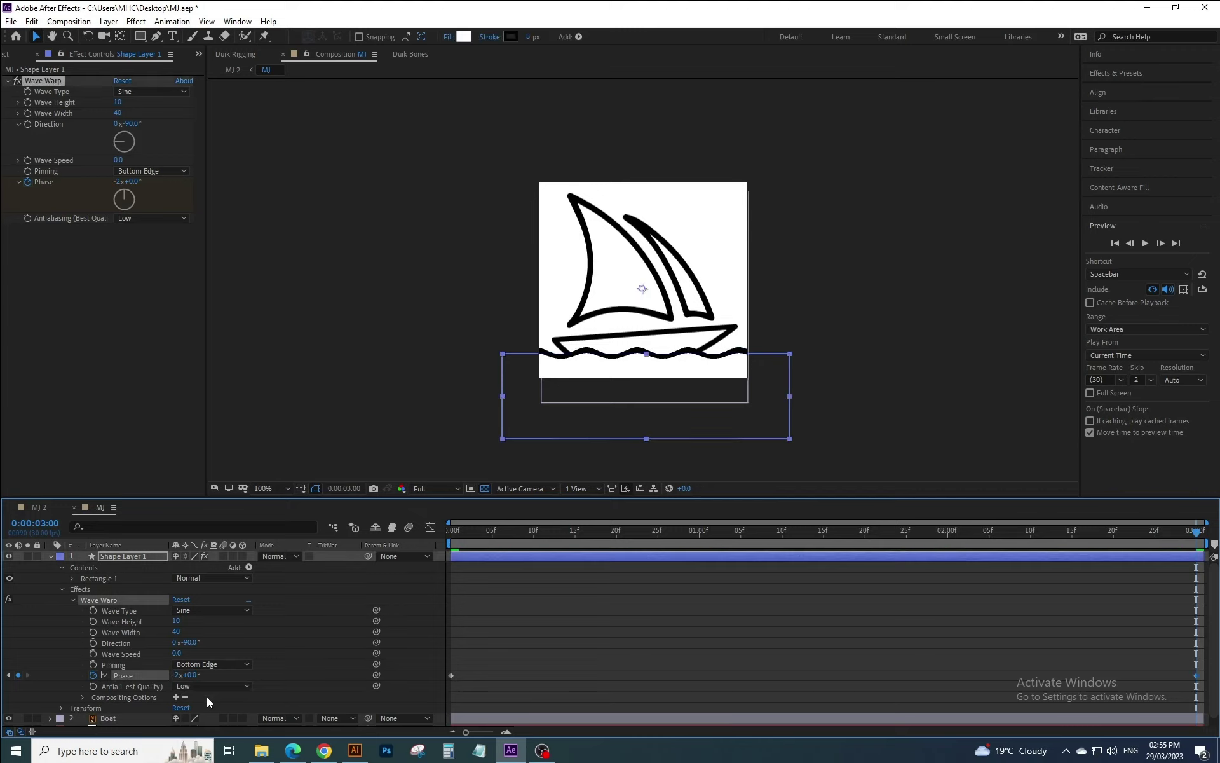
pyautogui.click(884, 417)
# - Preview the reversed waves from the first frame
pyautogui.click(1113, 243)
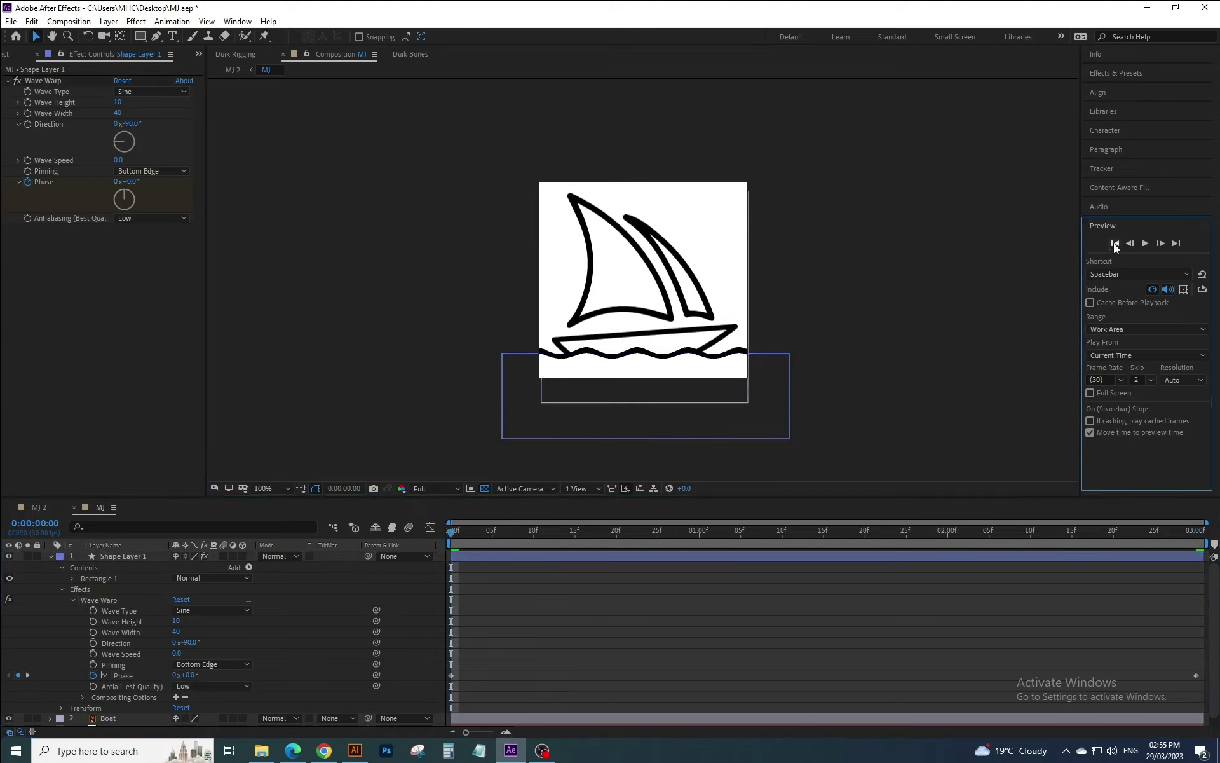
pyautogui.click(931, 300)
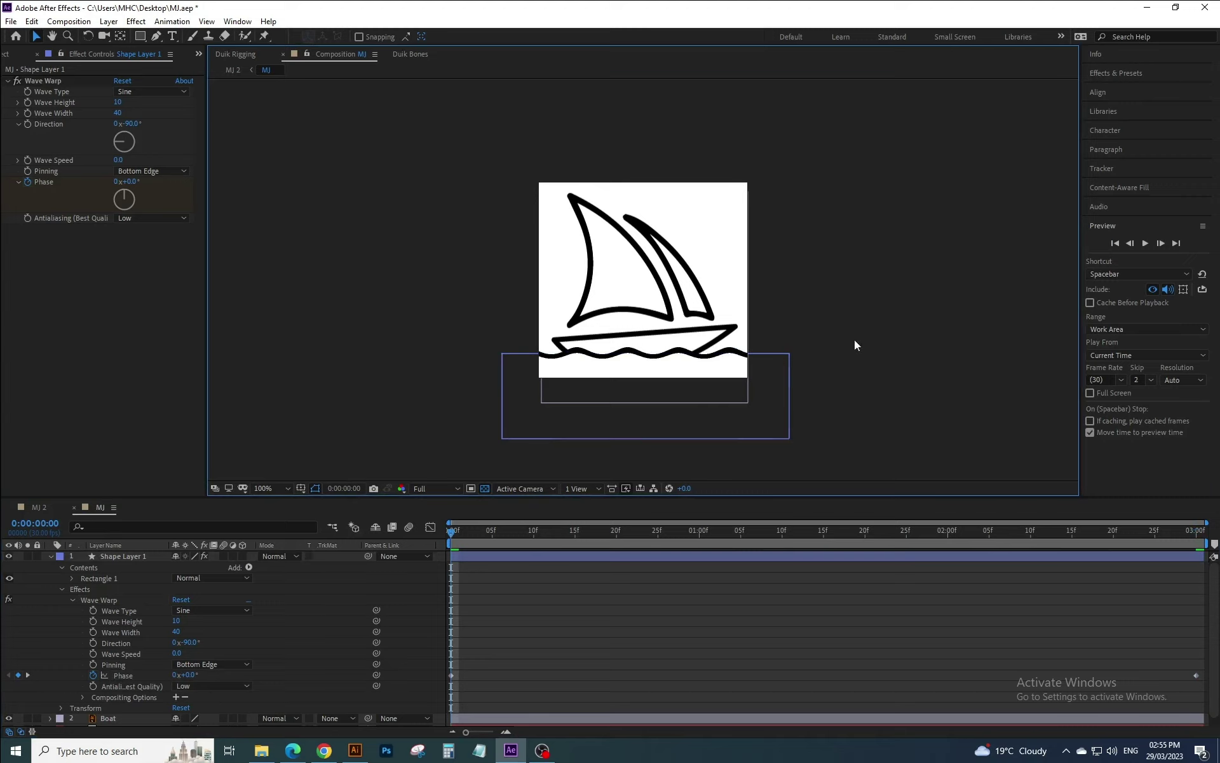
pyautogui.click(1147, 243)
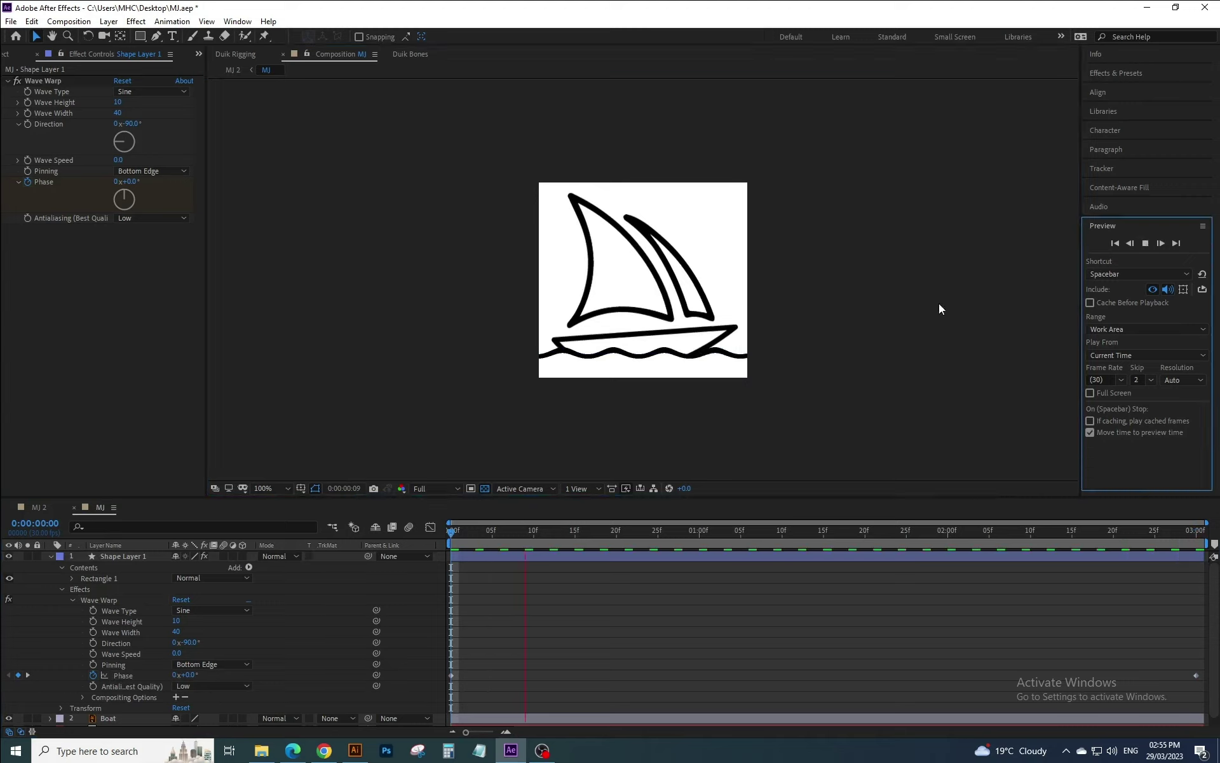